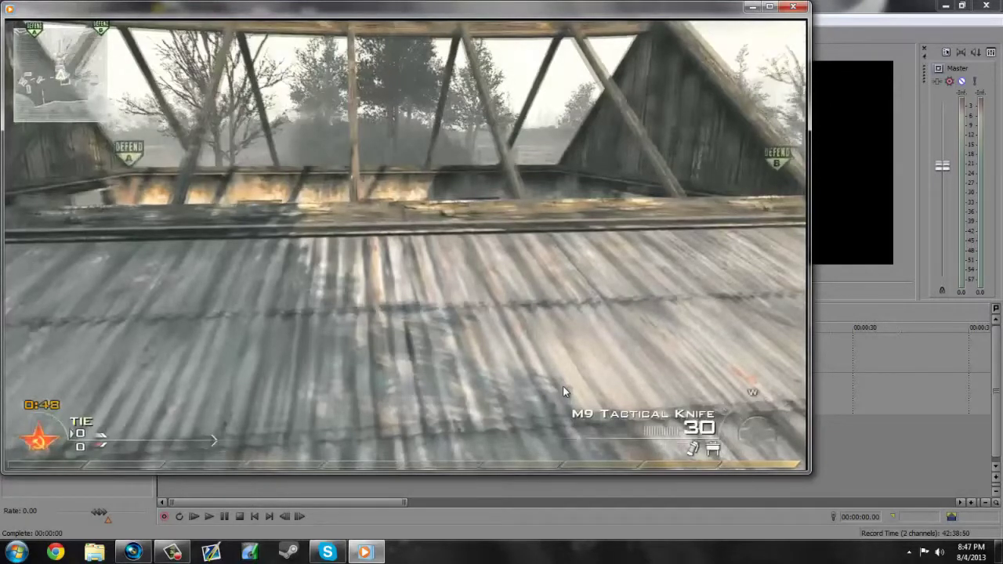
- Watch the finished example gameplay clip full screen in Windows Media Player
mouse_move(503, 301)
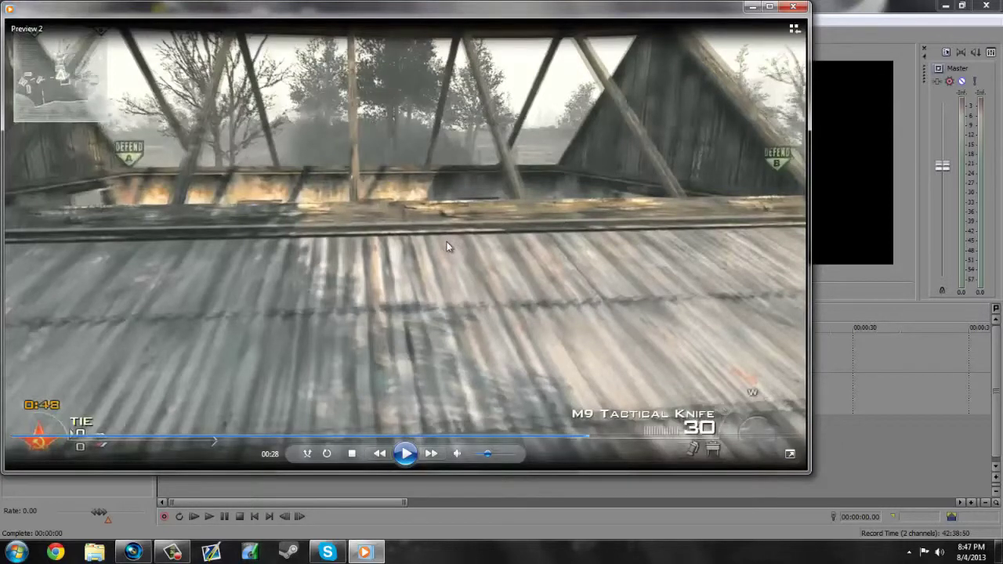
double_click(396, 251)
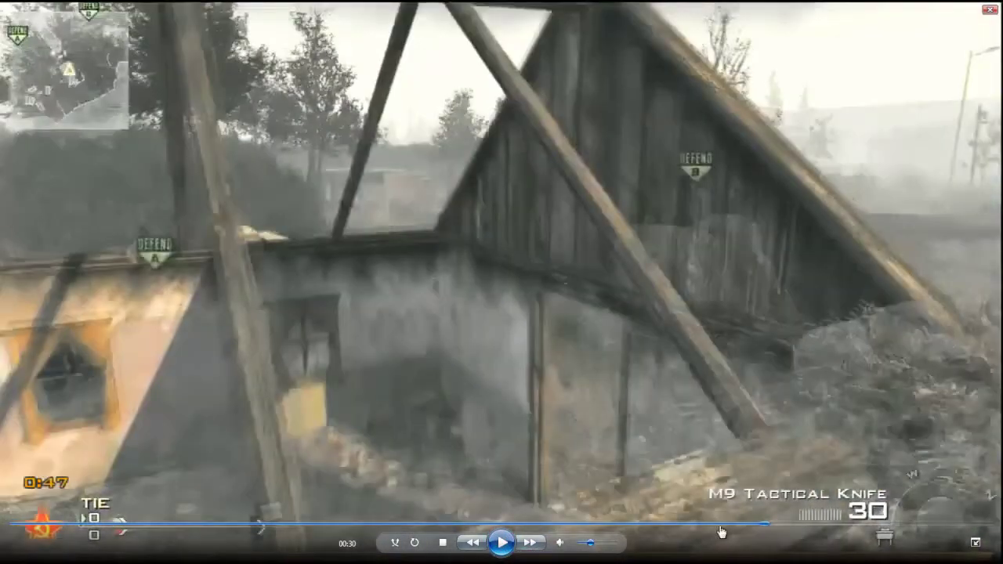
left_click(502, 542)
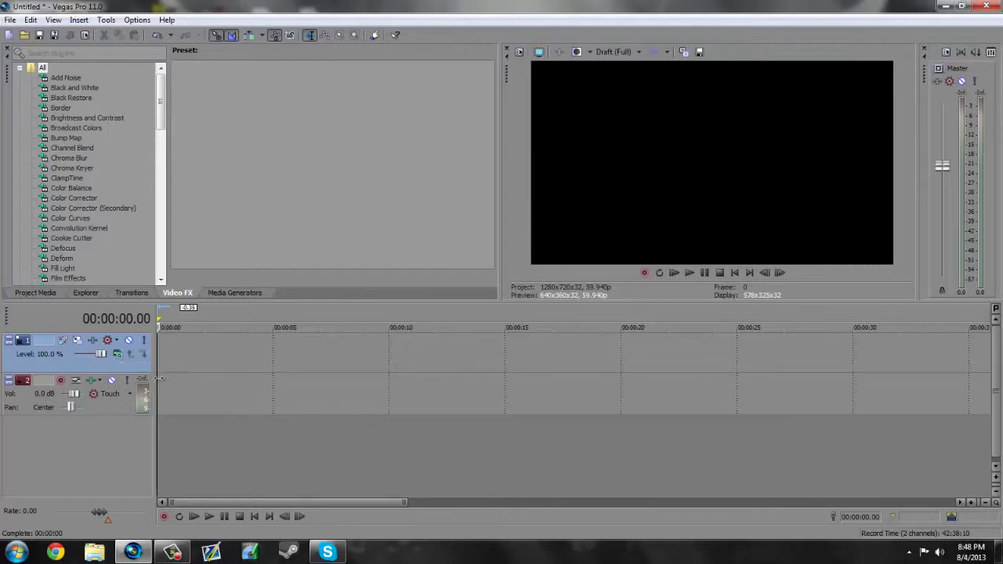
- Open the Quad Feed video onto the timeline and return to the project start
left_click(24, 35)
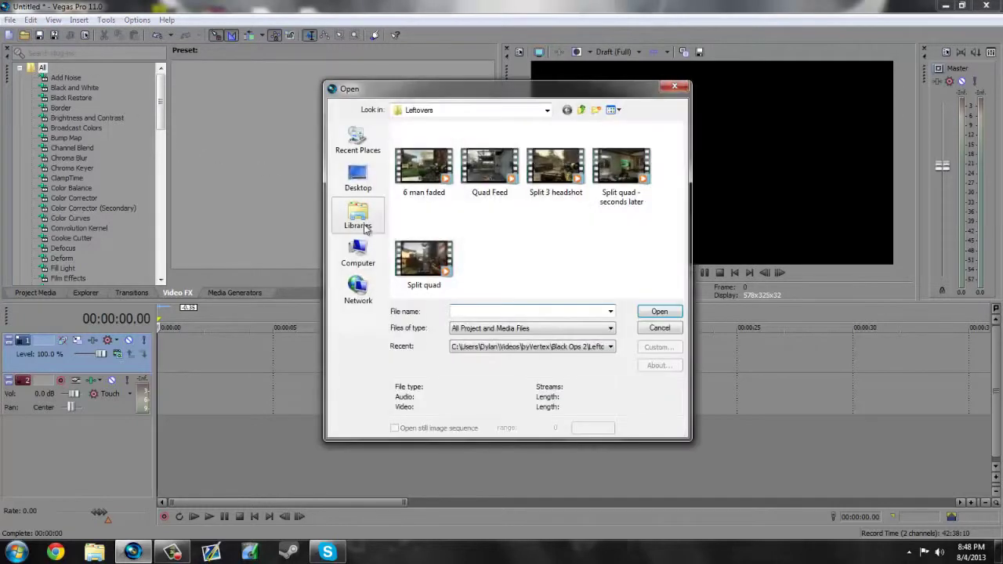
left_click(483, 188)
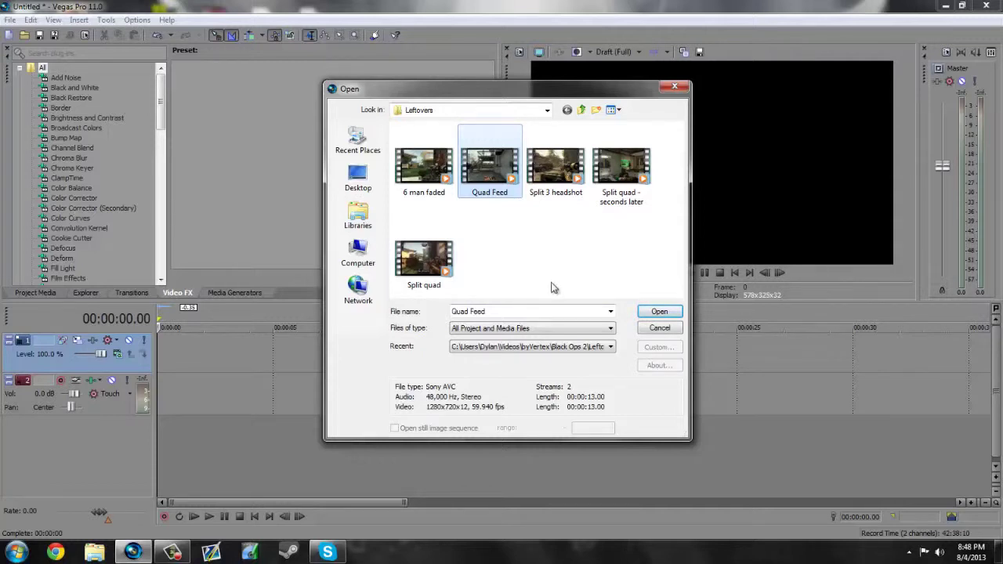
left_click(659, 312)
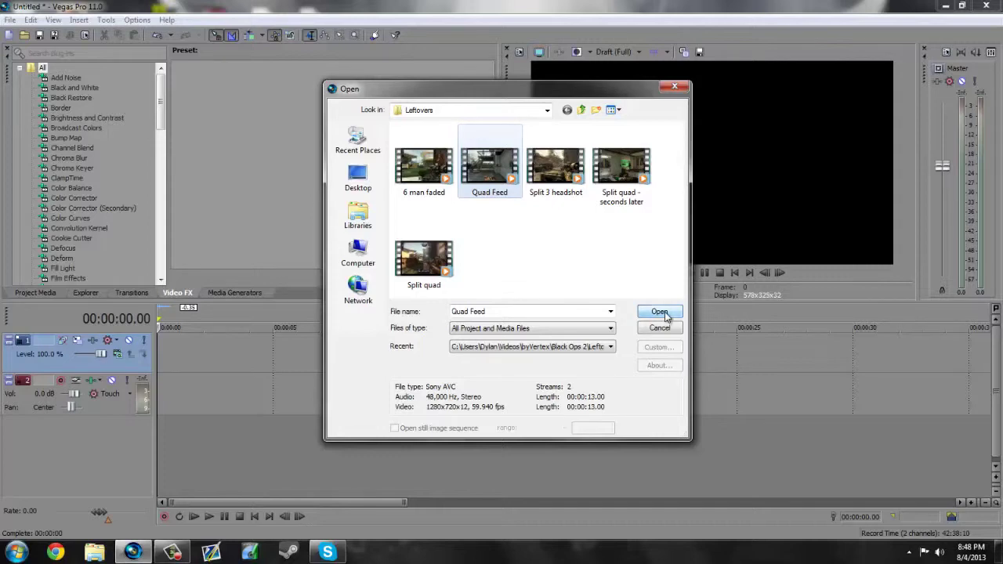
left_click(176, 354)
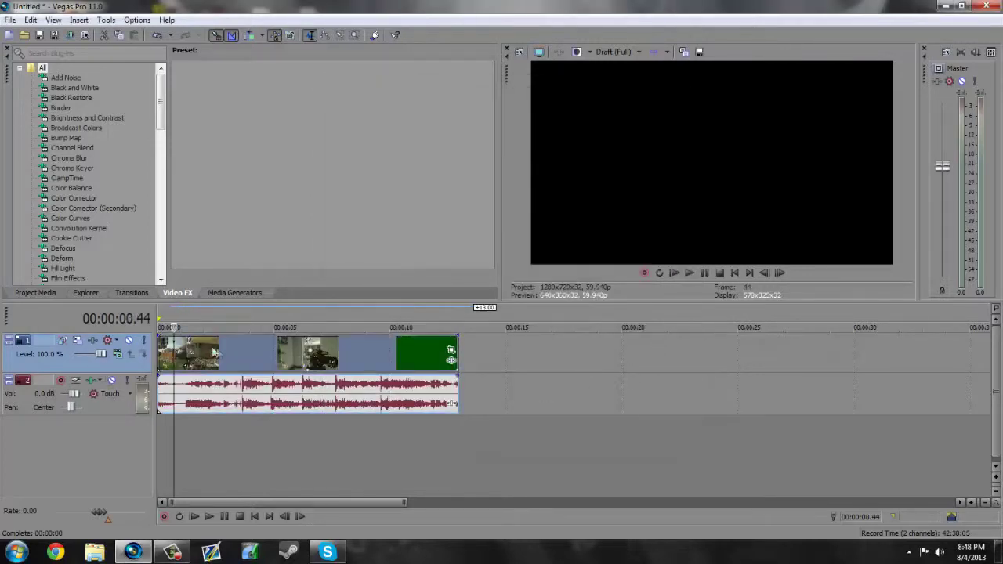
key("Home")
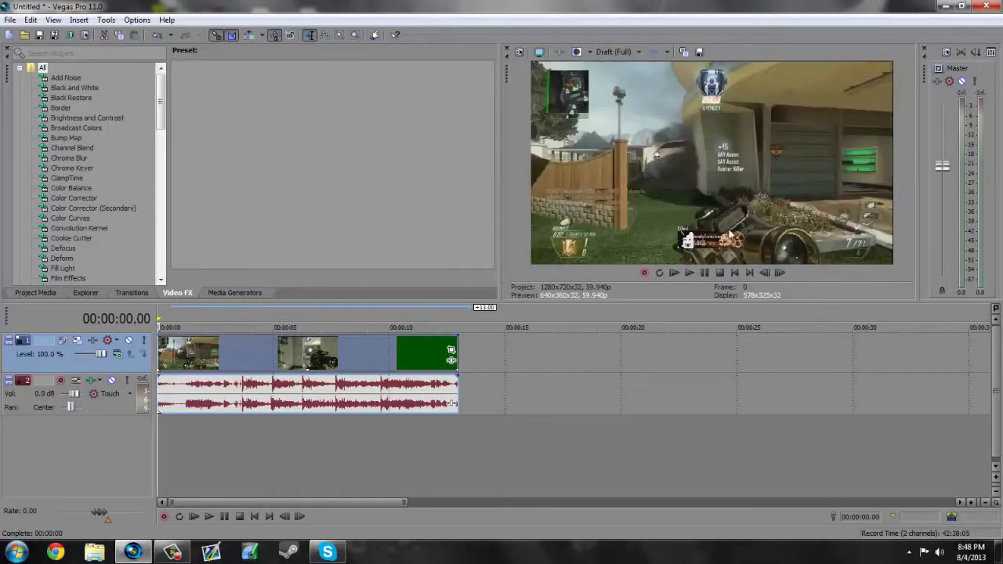
- Accept the Project Properties unchanged and preview the start of the clip
left_click(519, 51)
left_click(504, 418)
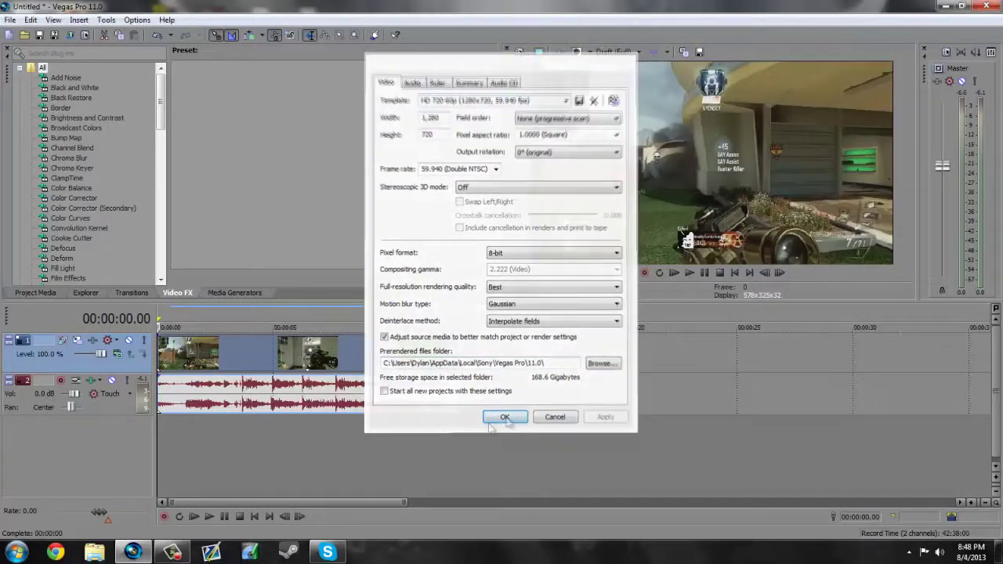
key("space")
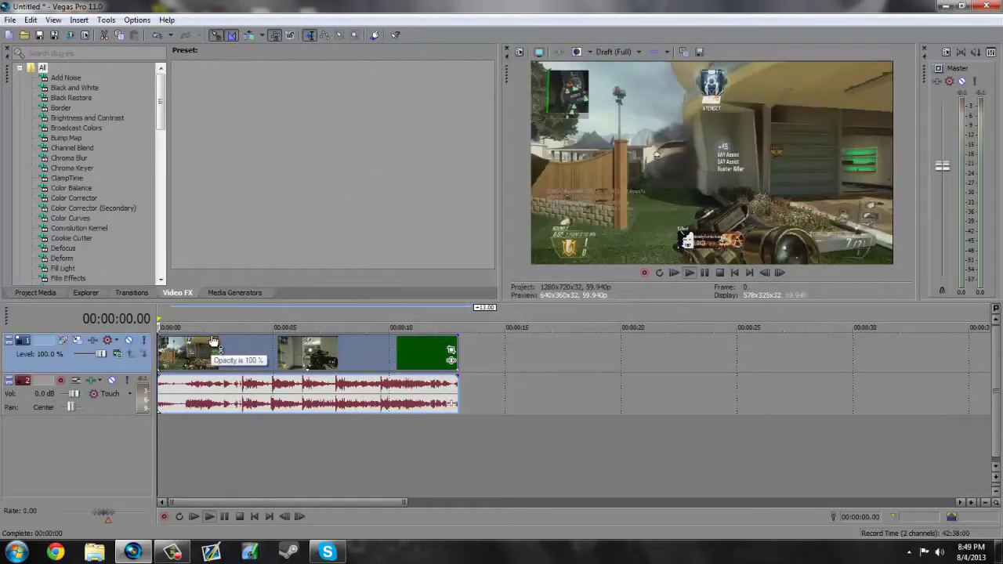
key("space")
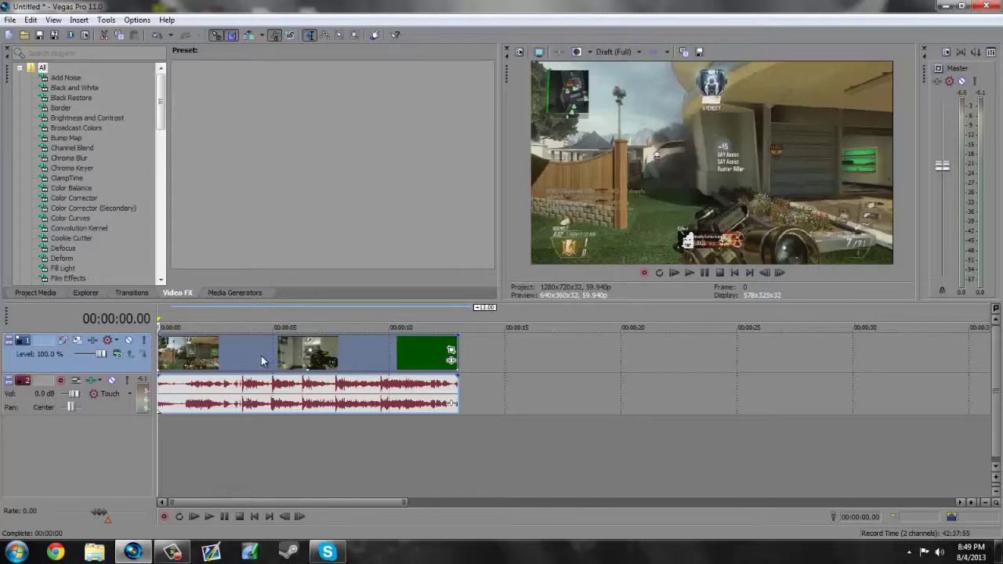
key("Return")
key("Return")
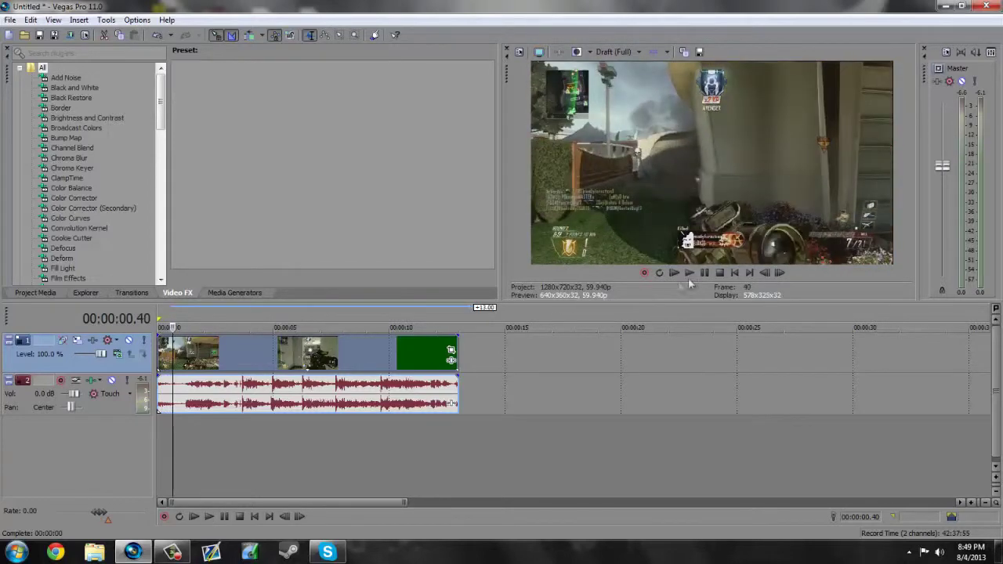
- Delete the Quad Feed audio events and play the clip from the start
double_click(118, 389)
key("Delete")
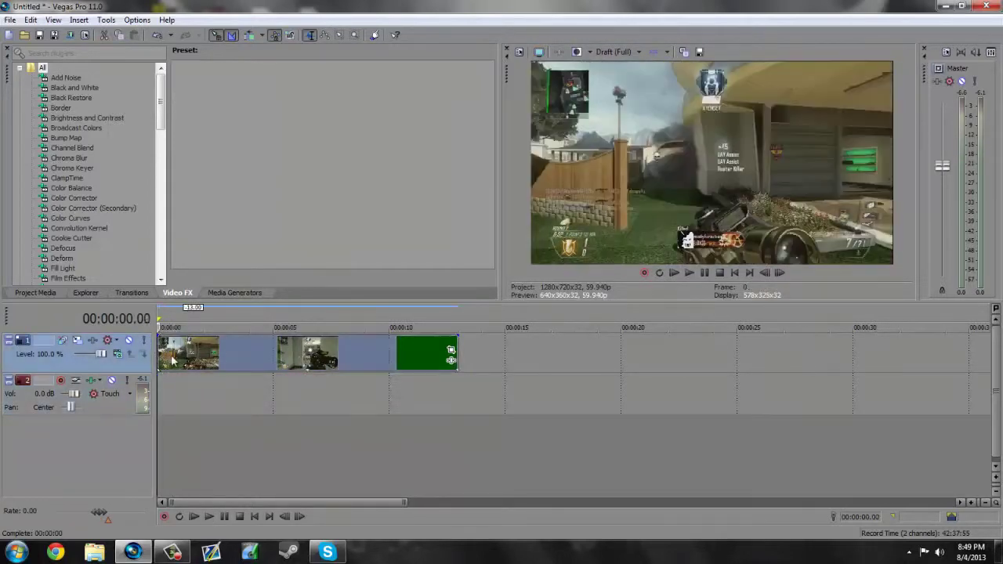
key("Return")
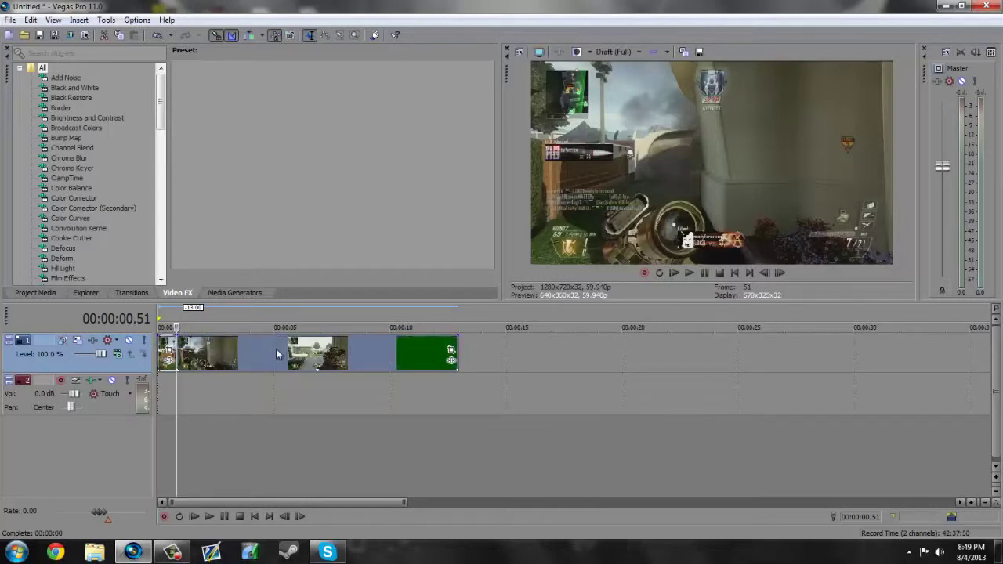
- Delete the footage after the opening second and preview the shortened clip
left_click(208, 516)
left_click(224, 516)
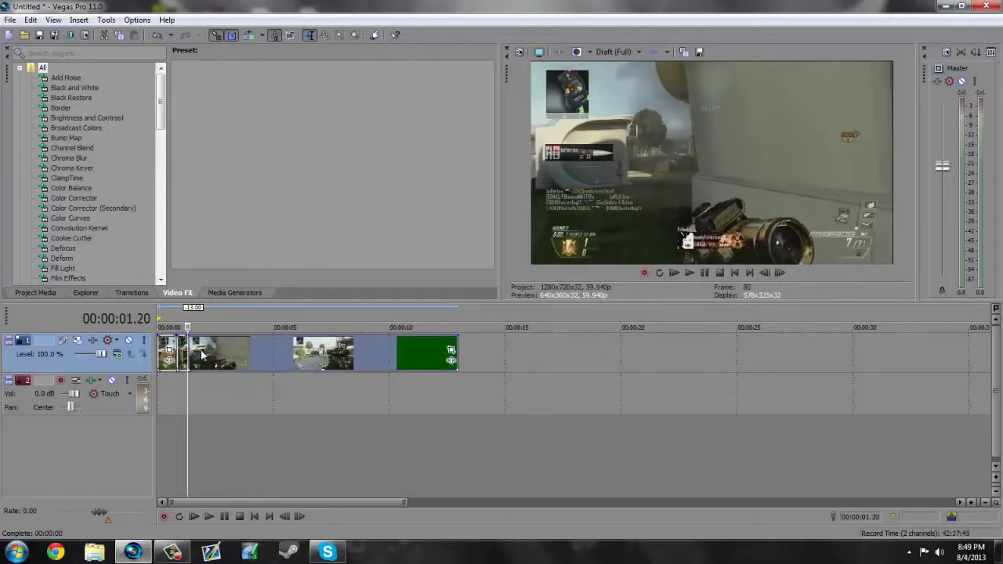
key("Delete")
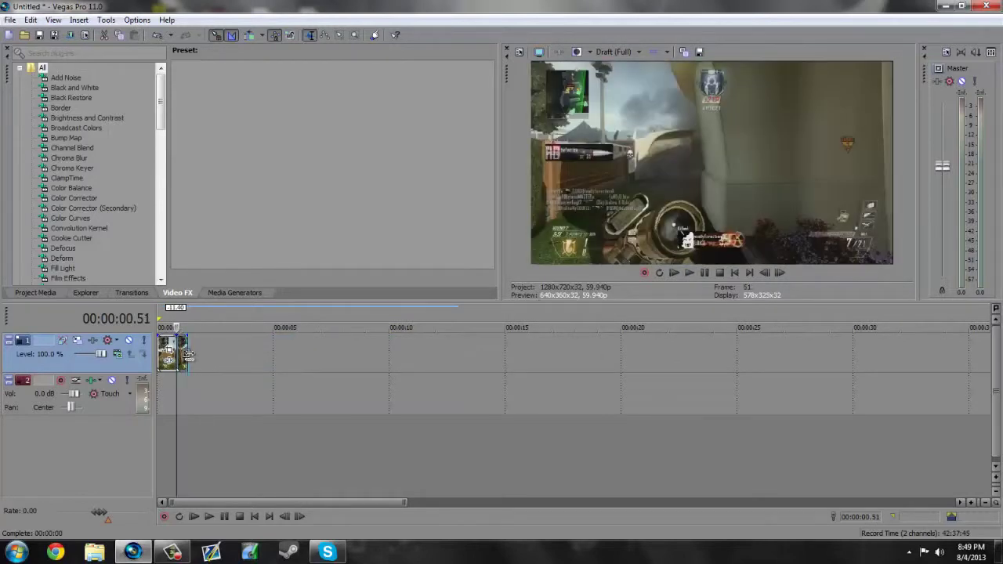
left_click_drag(188, 356, 221, 356)
key("Home")
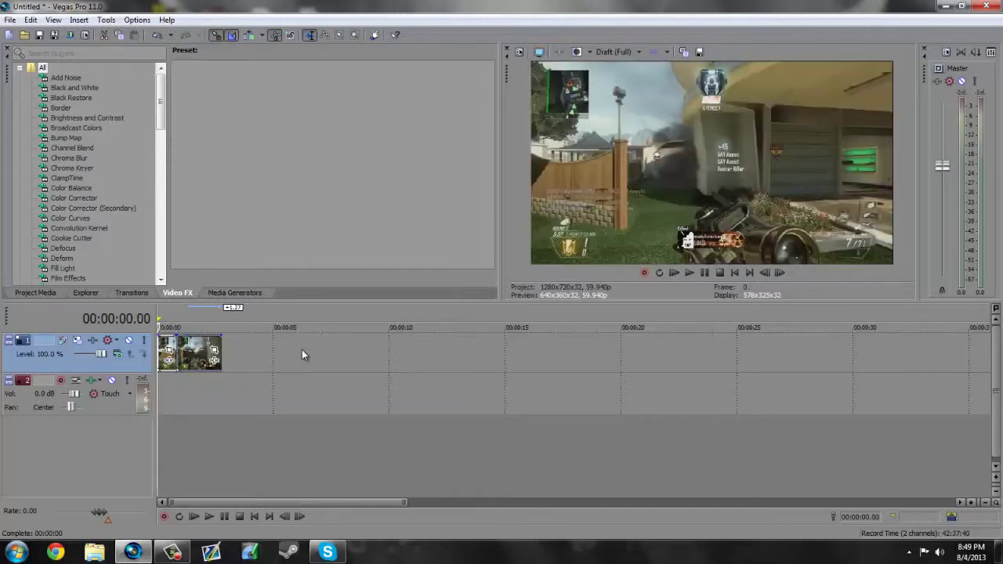
key("space")
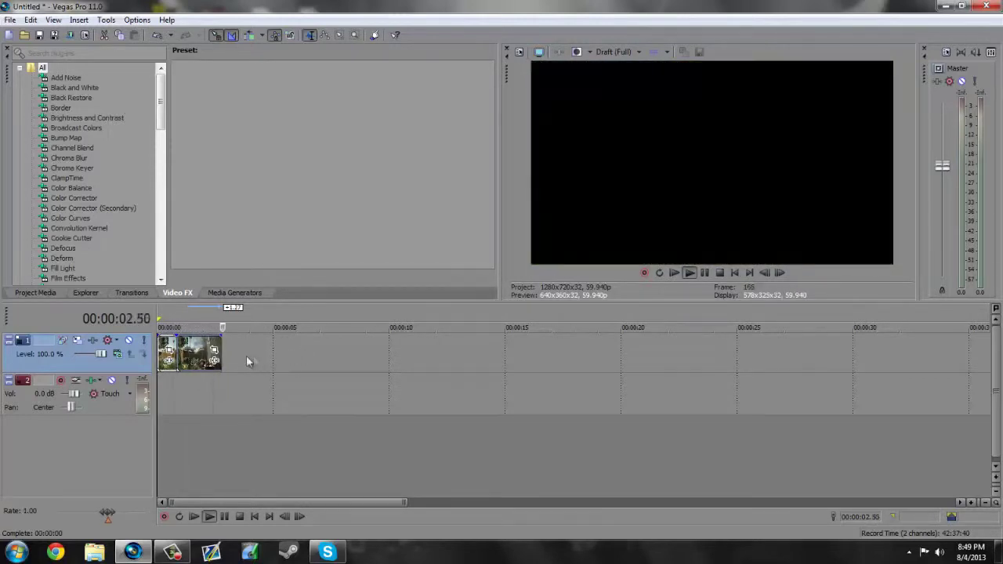
key("space")
- Trim the second event to end near 00:00:01.52, reviewing from 00:00:00.51
left_click(177, 353)
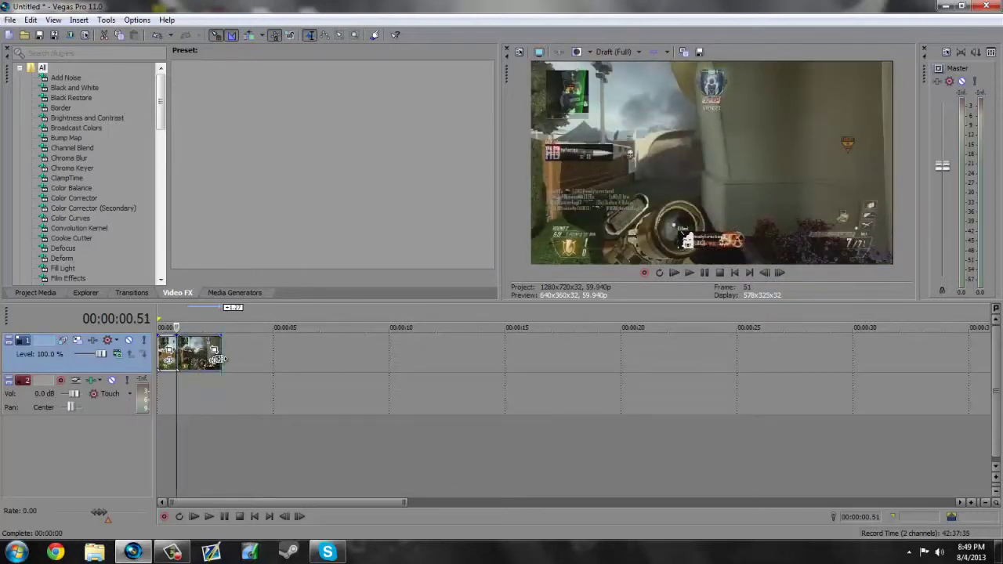
left_click_drag(217, 359, 208, 359)
key("space")
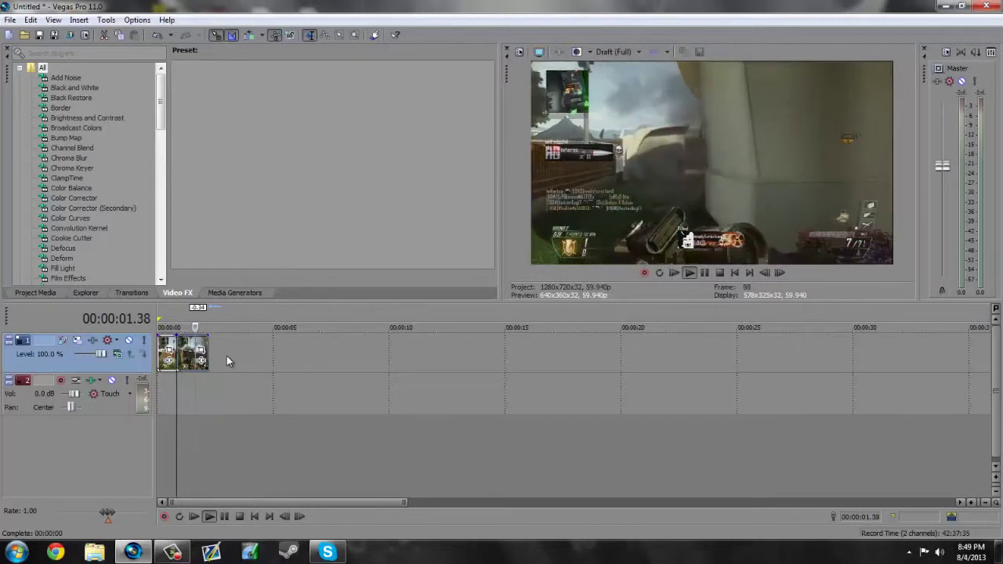
left_click_drag(208, 358, 200, 359)
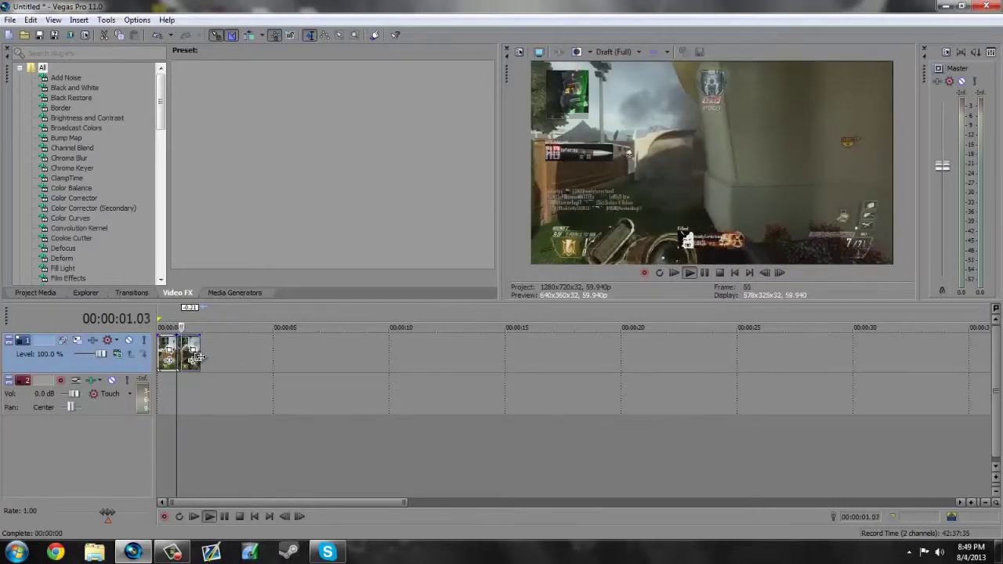
double_click(180, 360)
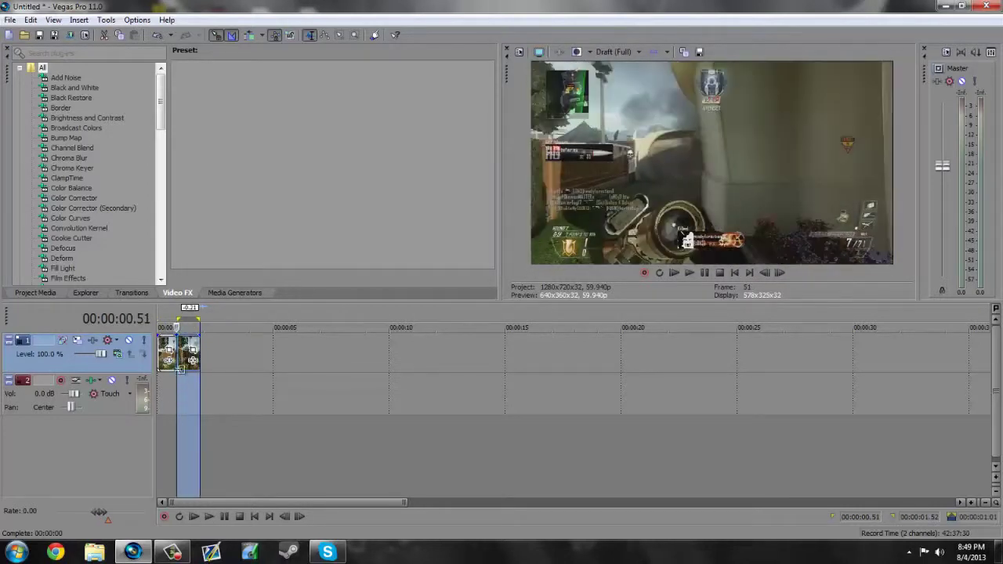
left_click(179, 351)
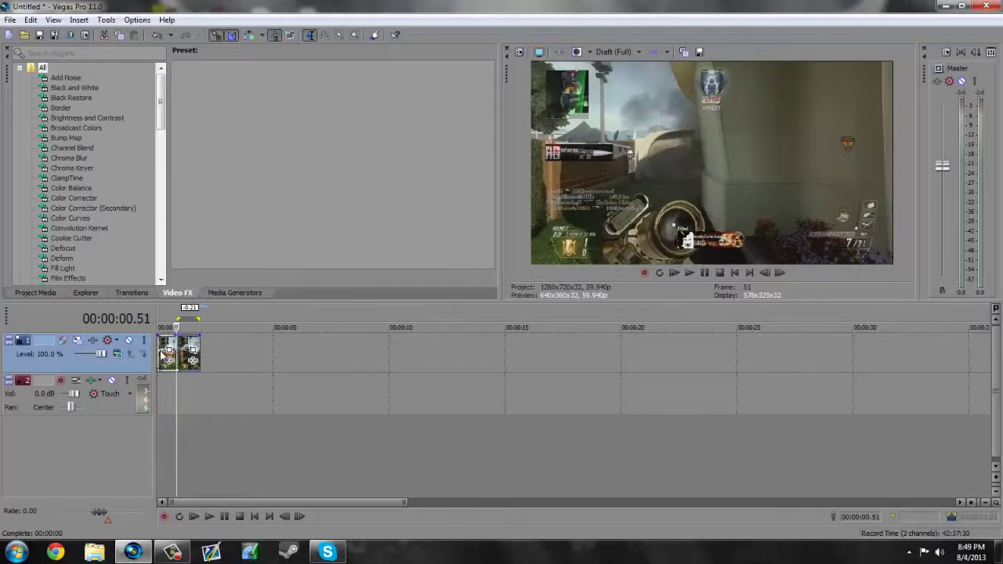
left_click(160, 354)
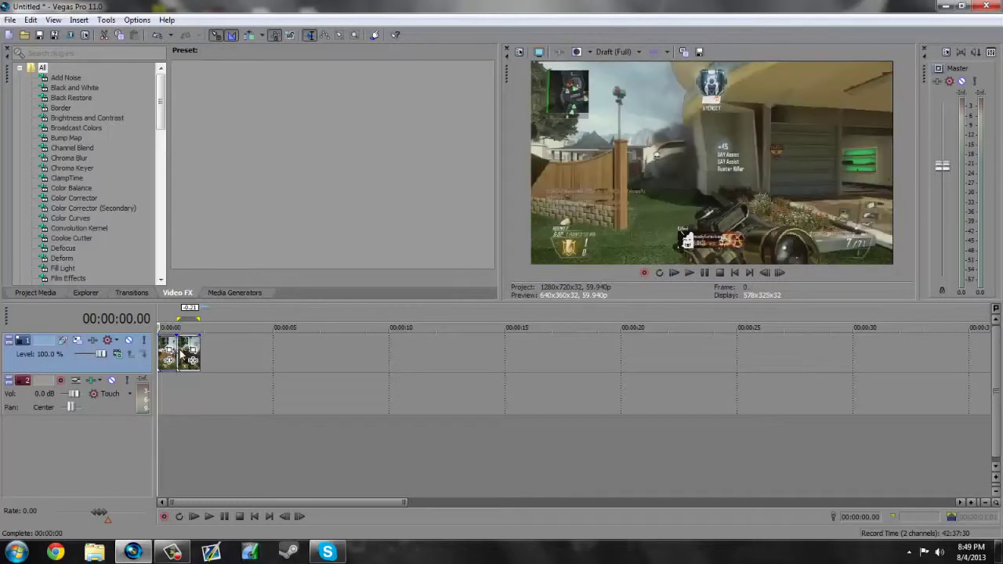
left_click(177, 354)
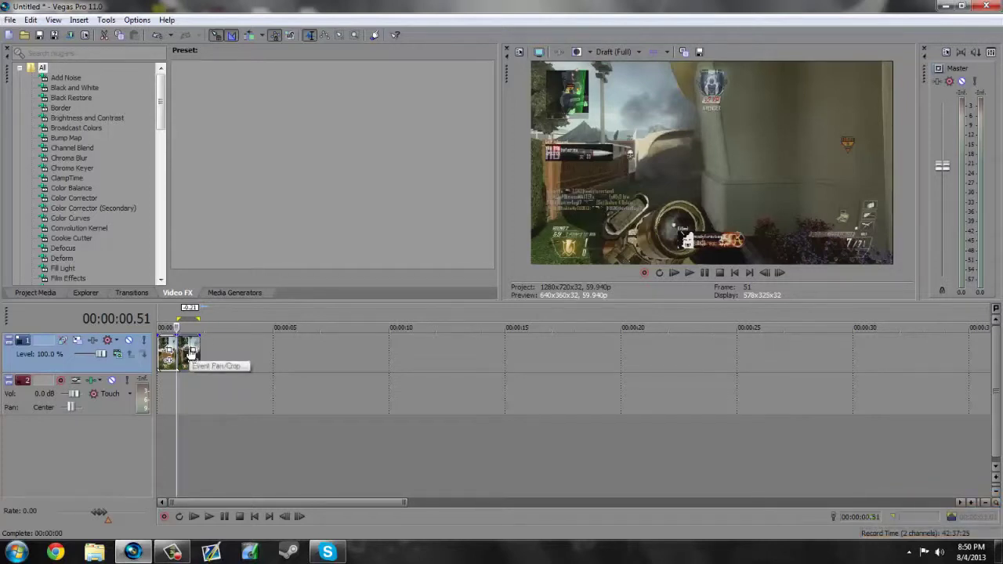
- In Pan/Crop, shrink the second event's crop box to 1,163.6 × 654.5 for a zoom-in
left_click(193, 353)
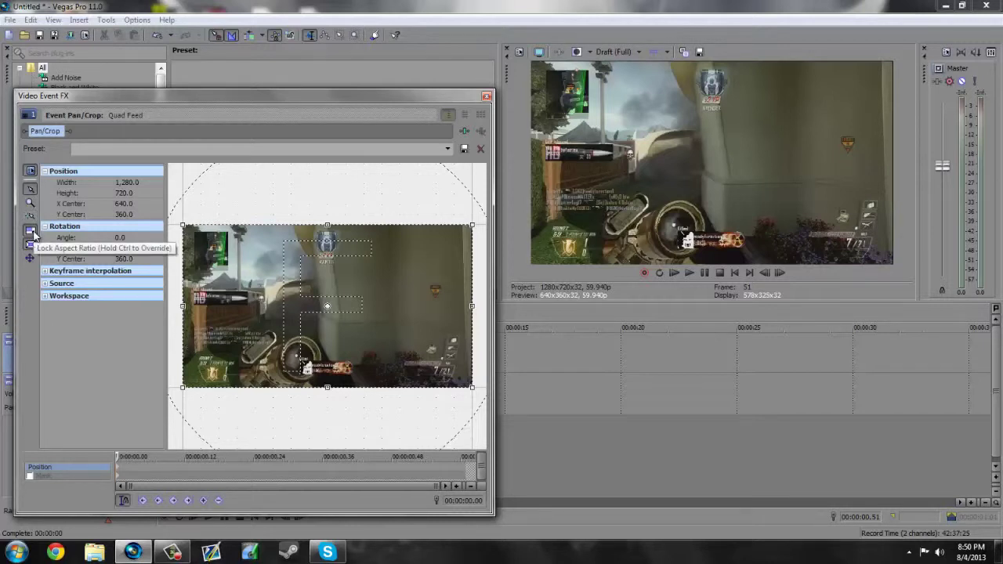
left_click(33, 233)
mouse_move(471, 387)
left_mouse_down()
mouse_move(472, 349)
mouse_move(472, 387)
left_mouse_up()
right_click(463, 345)
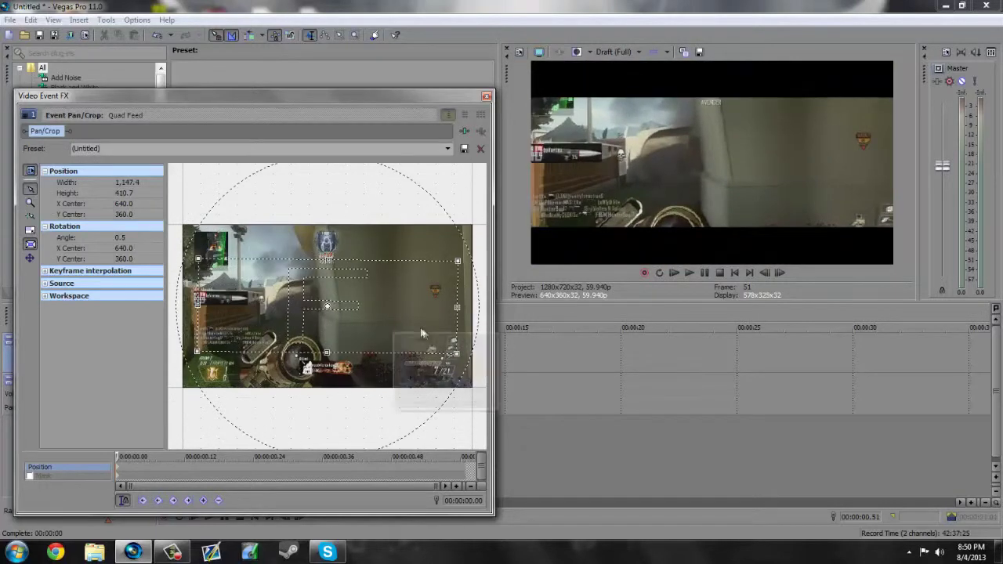
left_click(423, 340)
left_click(30, 230)
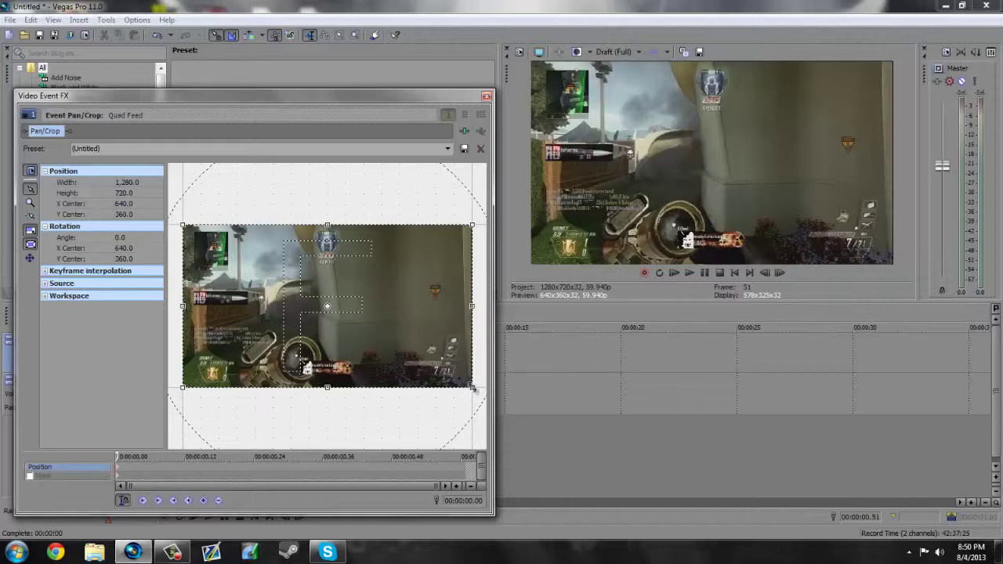
right_click(445, 310)
left_click(478, 382)
left_click_drag(472, 387, 450, 378)
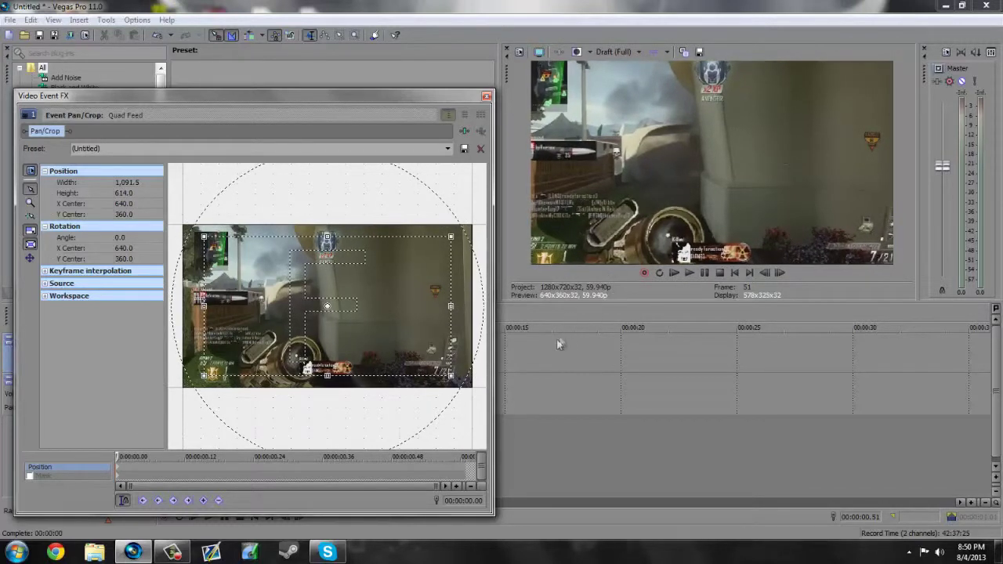
- Restore the crop to full frame at the event's end, then play the zoom from the start
left_click(465, 471)
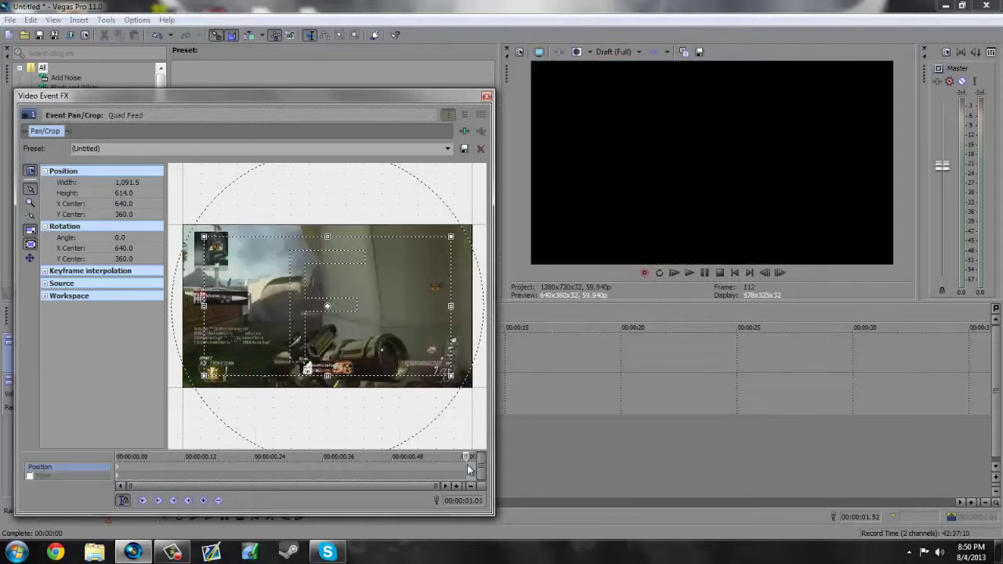
right_click(372, 297)
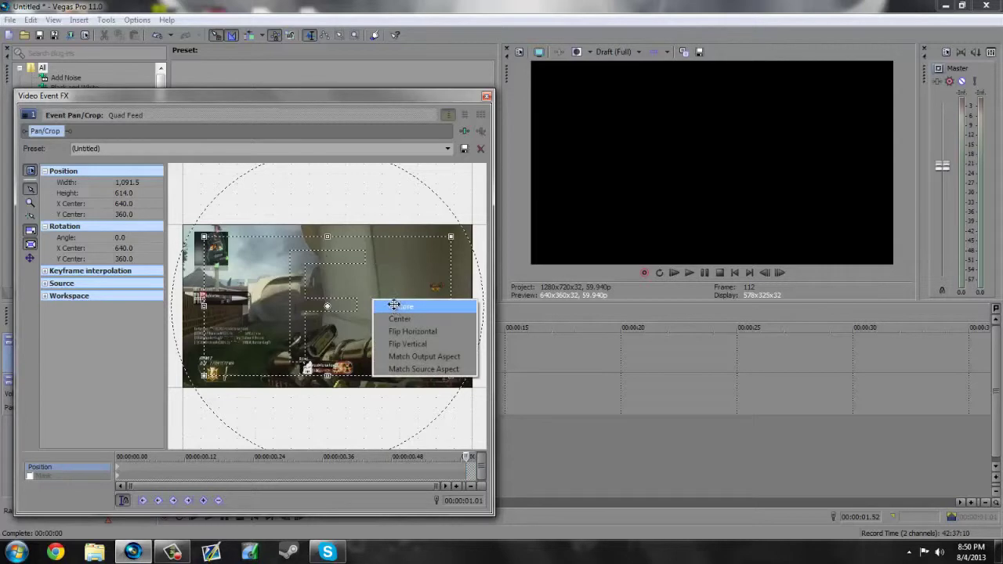
left_click(396, 306)
left_click(487, 95)
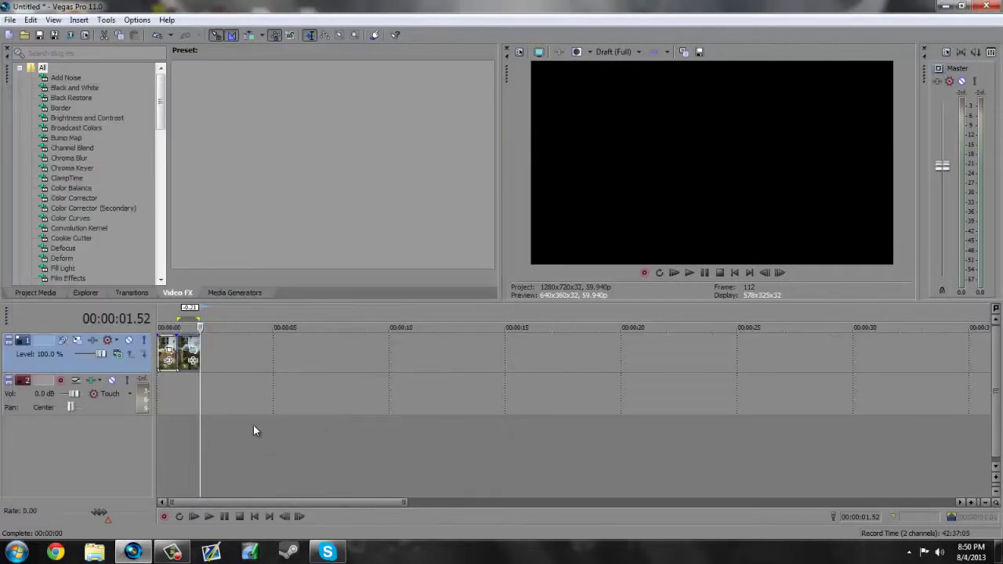
key("Home")
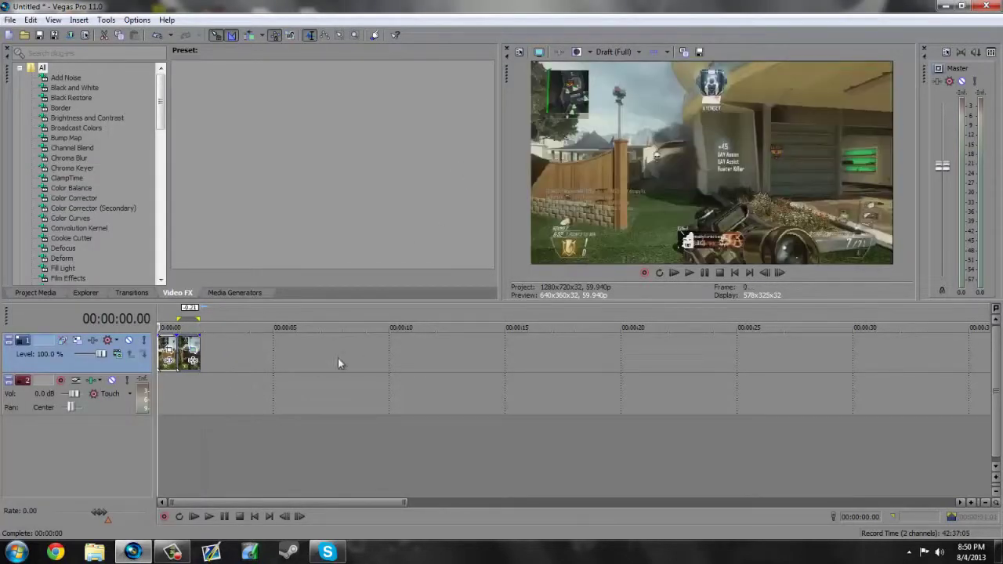
key("space")
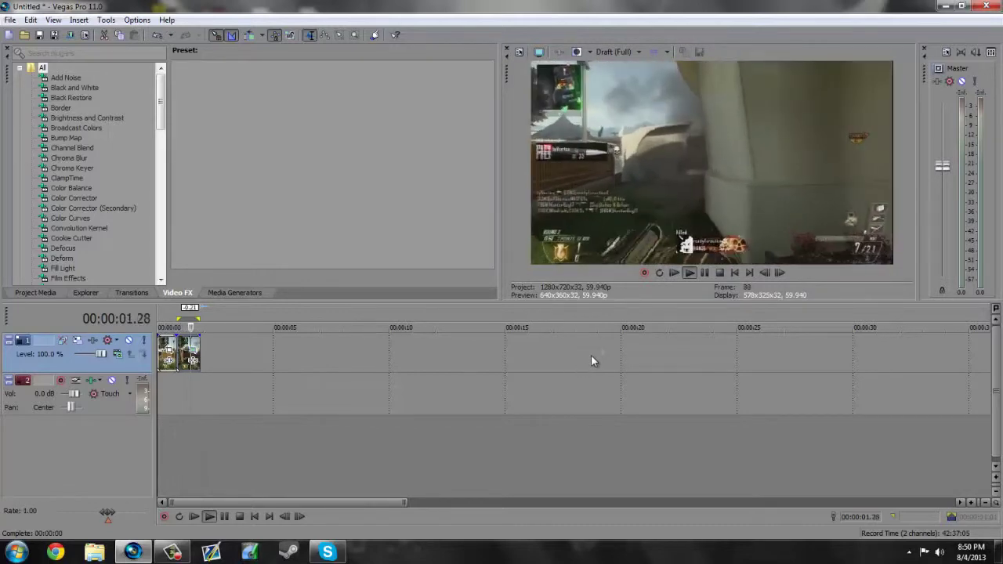
- Recheck the Pan/Crop settings mid-clip and replay to review the zoom
left_click(178, 358)
left_click(193, 360)
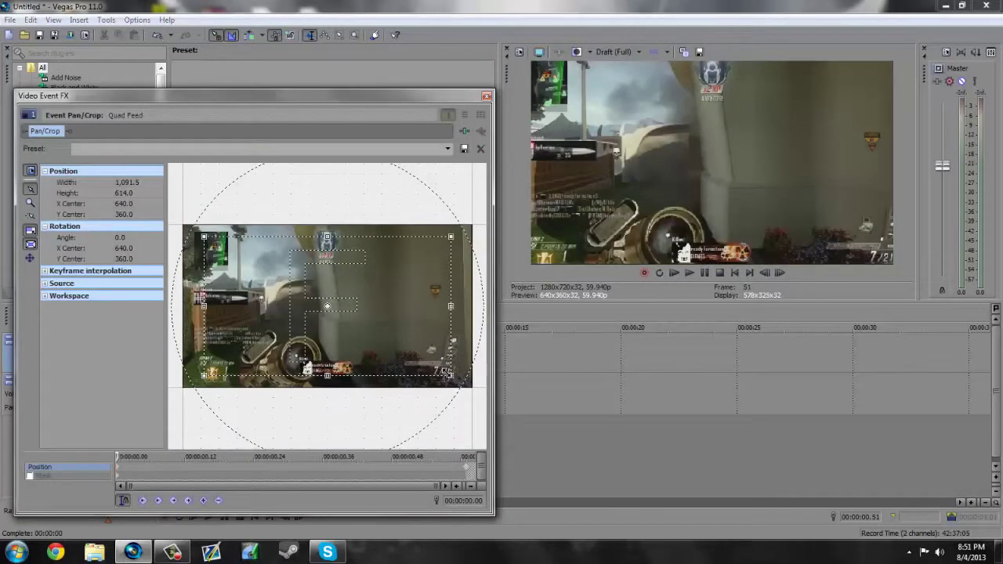
left_click(486, 95)
key("space")
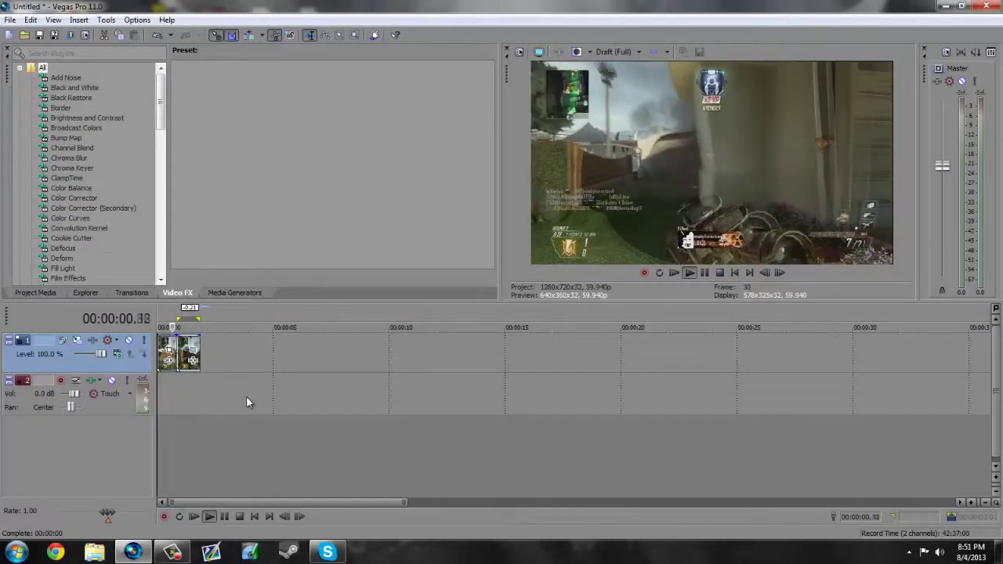
key("space")
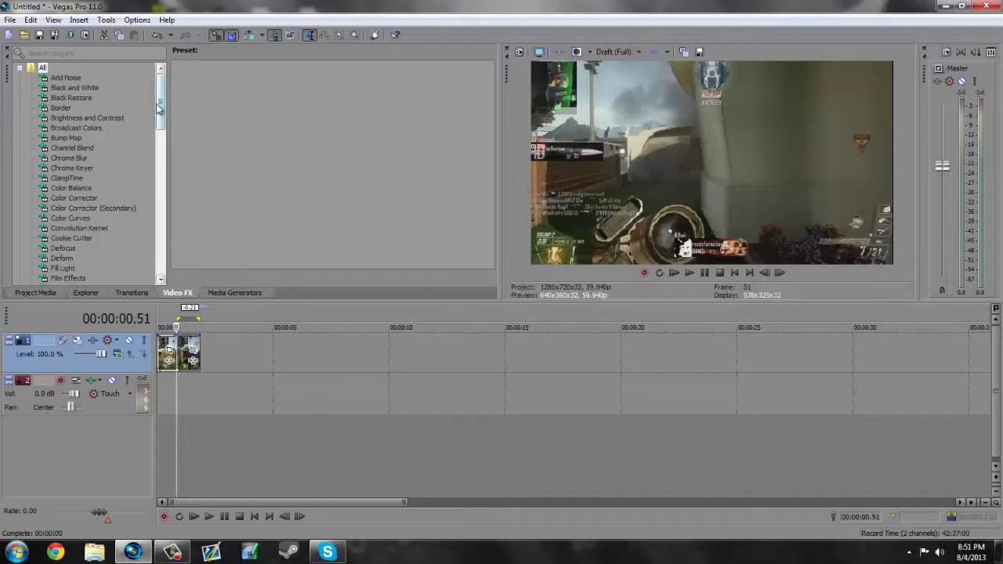
- Apply the Default Brightness and Contrast preset, animating brightness from 0.100 to 0.000
left_click(112, 118)
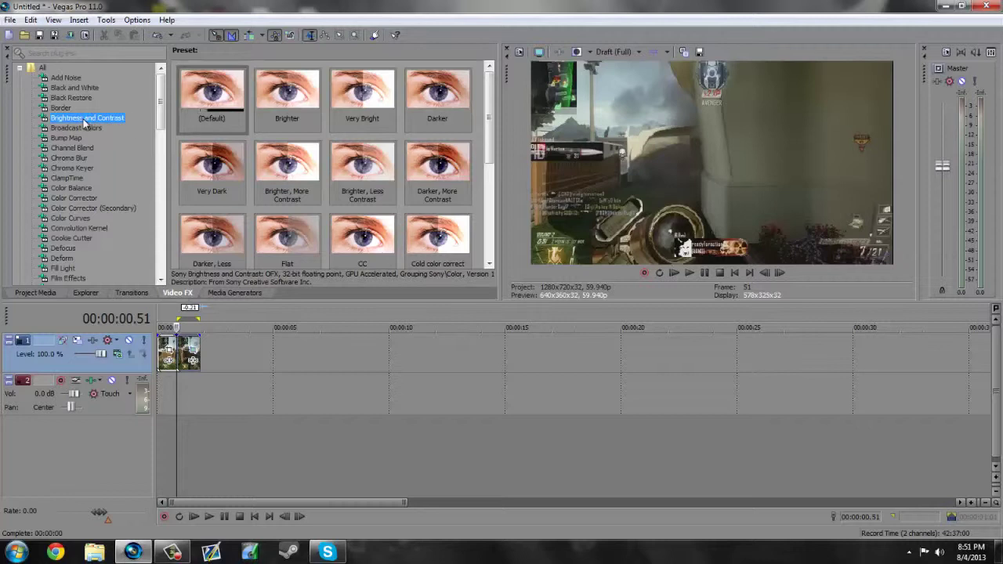
left_click(206, 98)
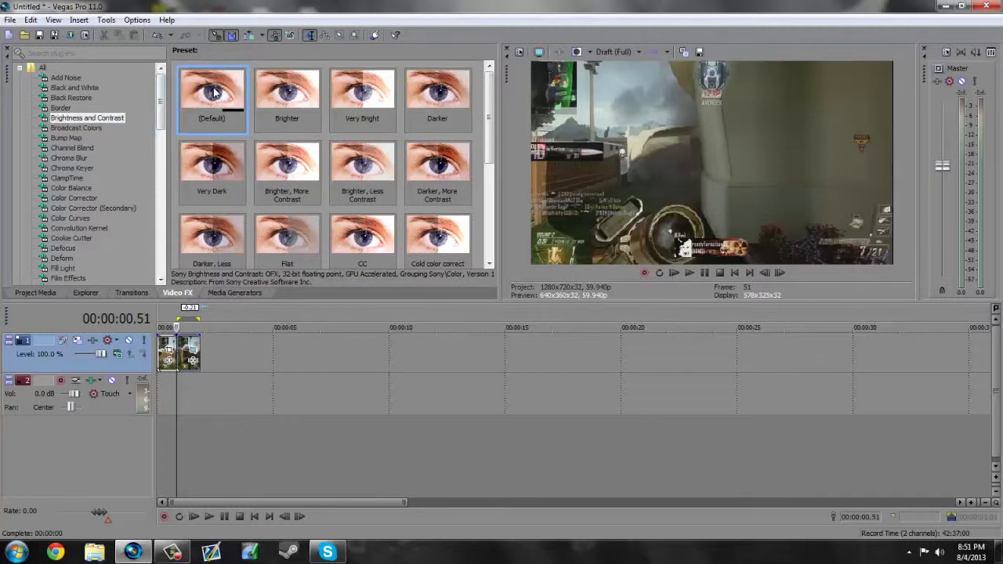
left_click_drag(215, 93, 189, 359)
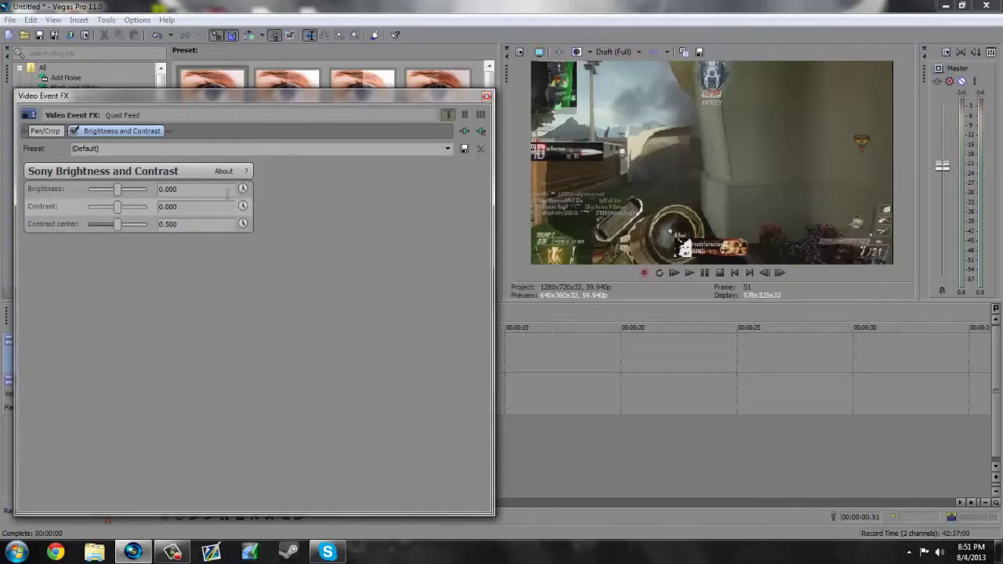
left_click(244, 189)
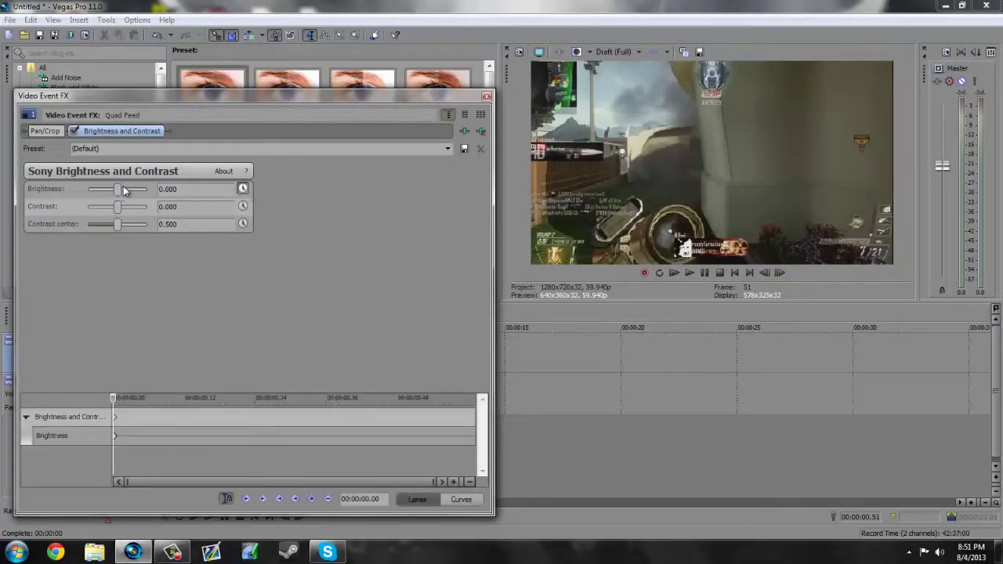
left_click_drag(115, 186, 120, 187)
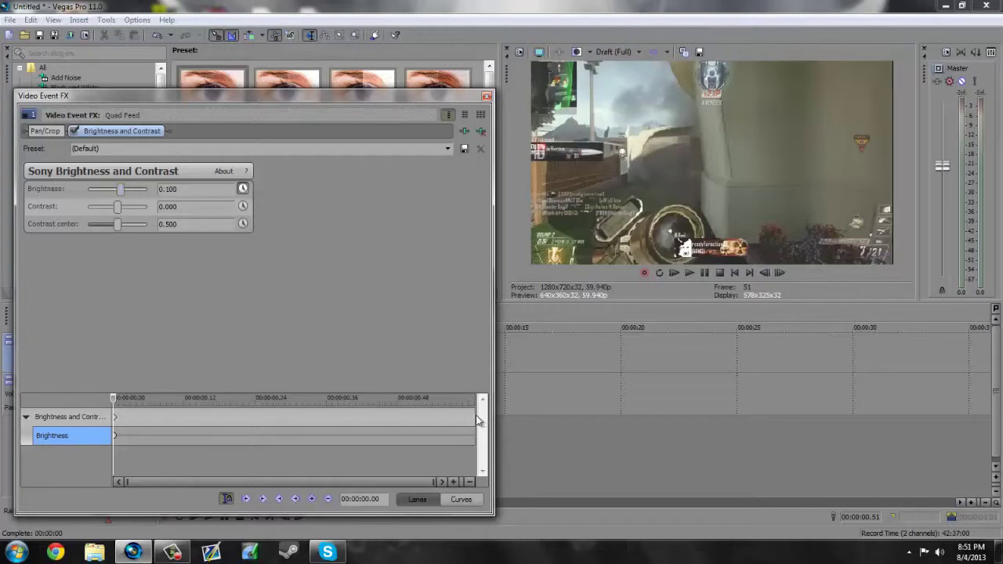
left_click(476, 420)
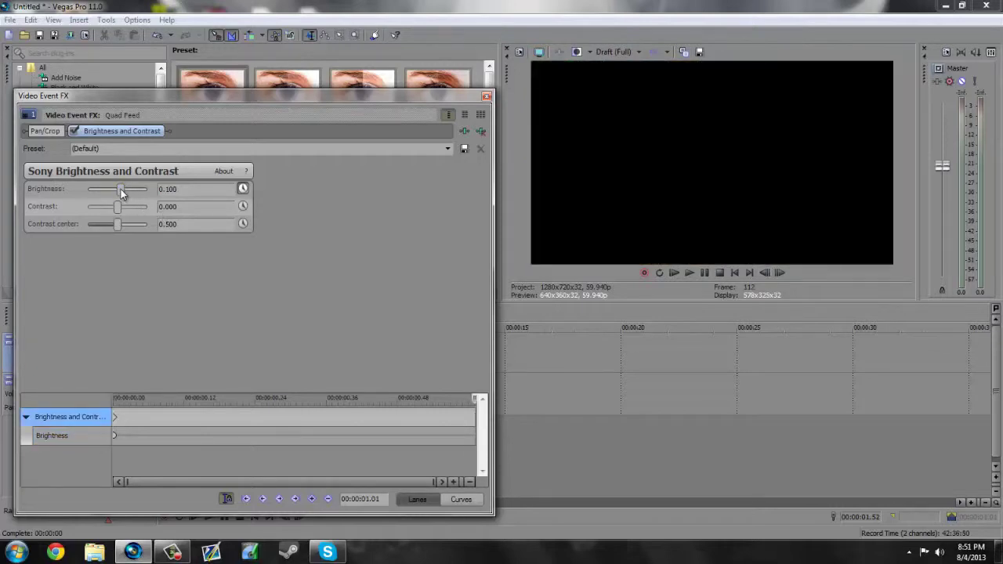
left_click_drag(121, 189, 118, 188)
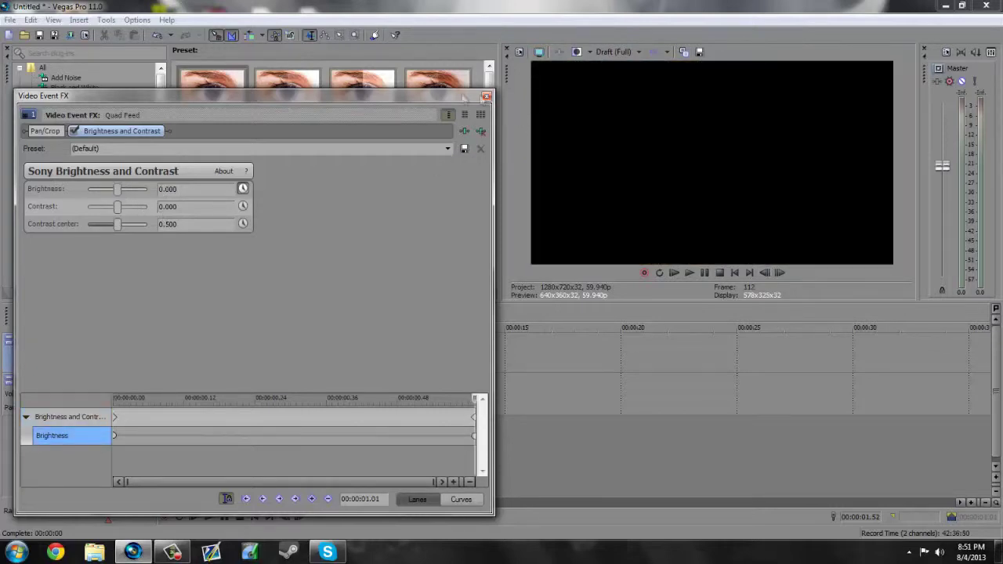
left_click(486, 95)
- Play the clip from the start to check the brightness fade
left_click(162, 352)
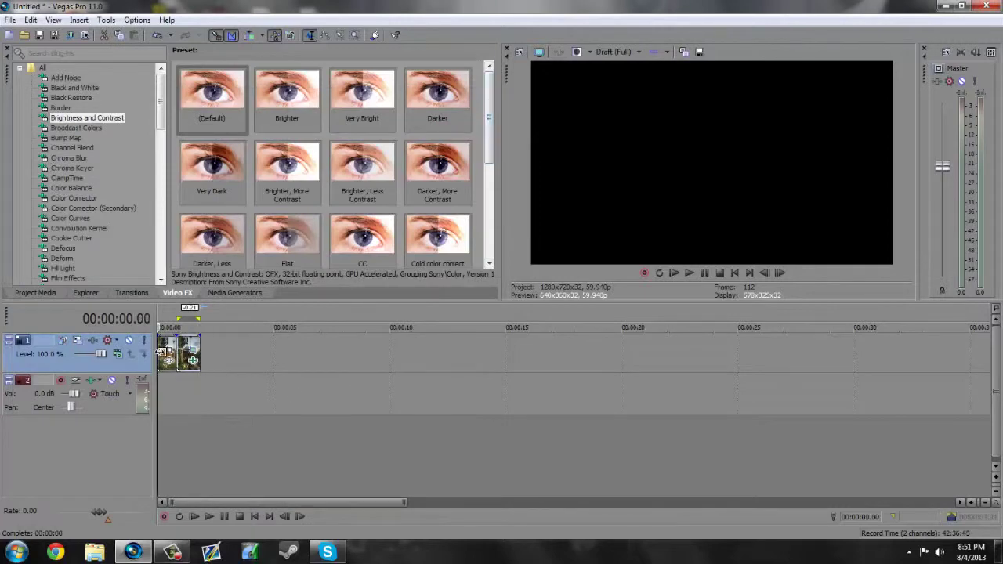
key("space")
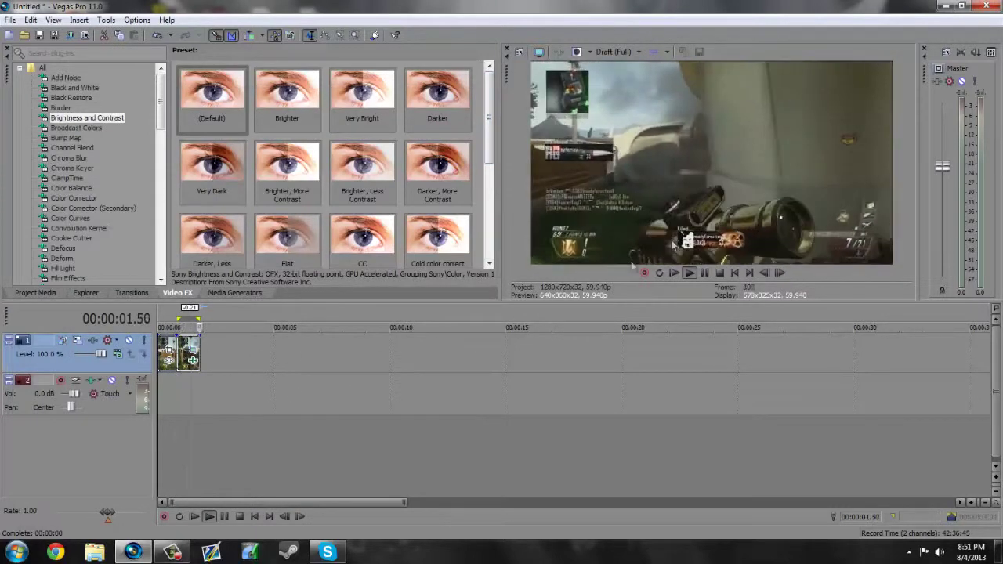
key("space")
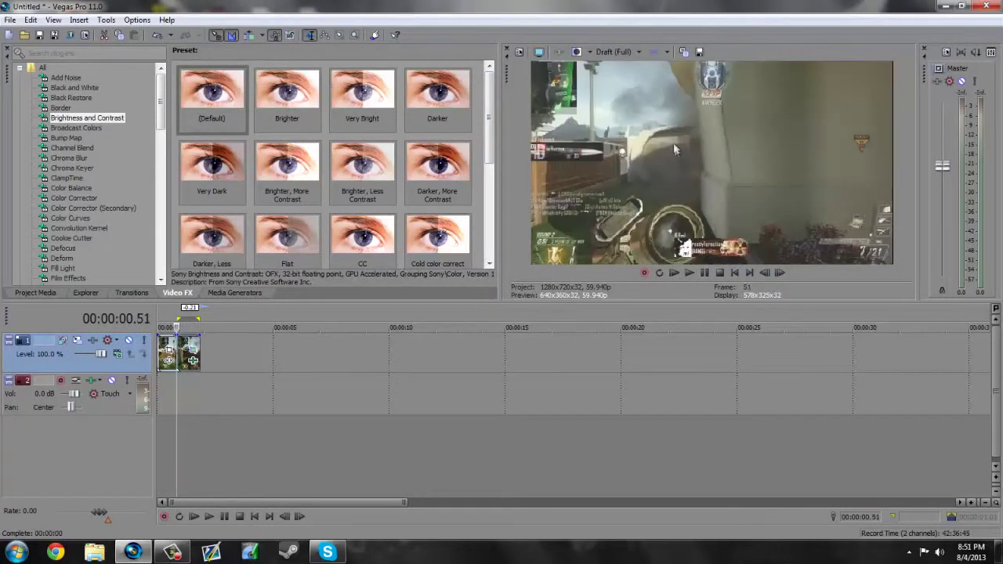
key("space")
key("space")
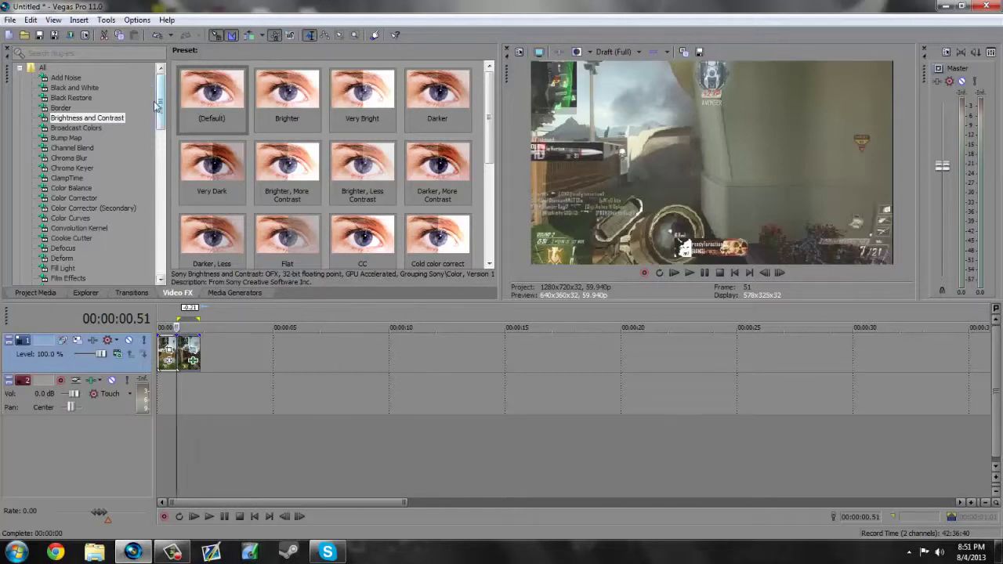
left_click_drag(156, 106, 165, 148)
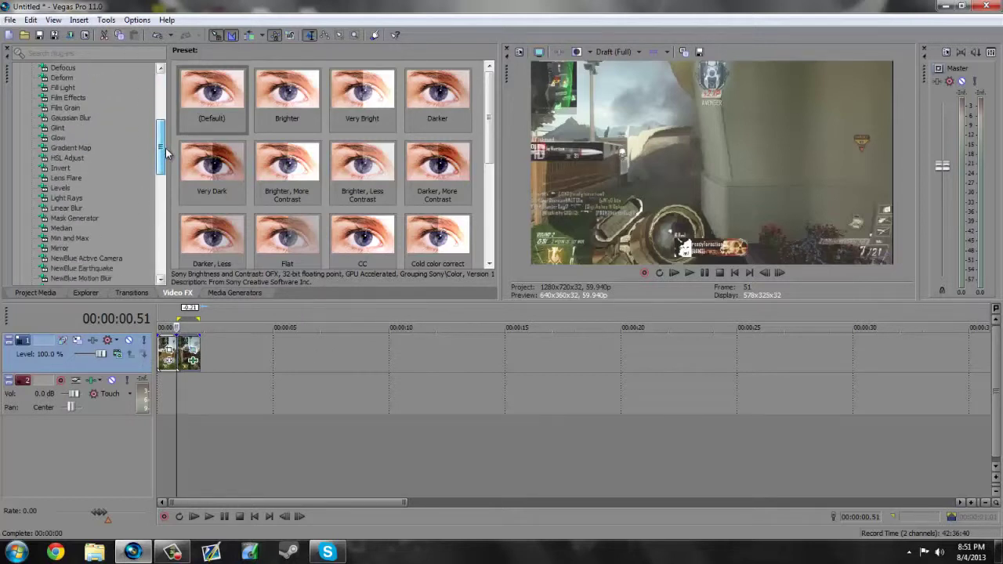
left_click(68, 116)
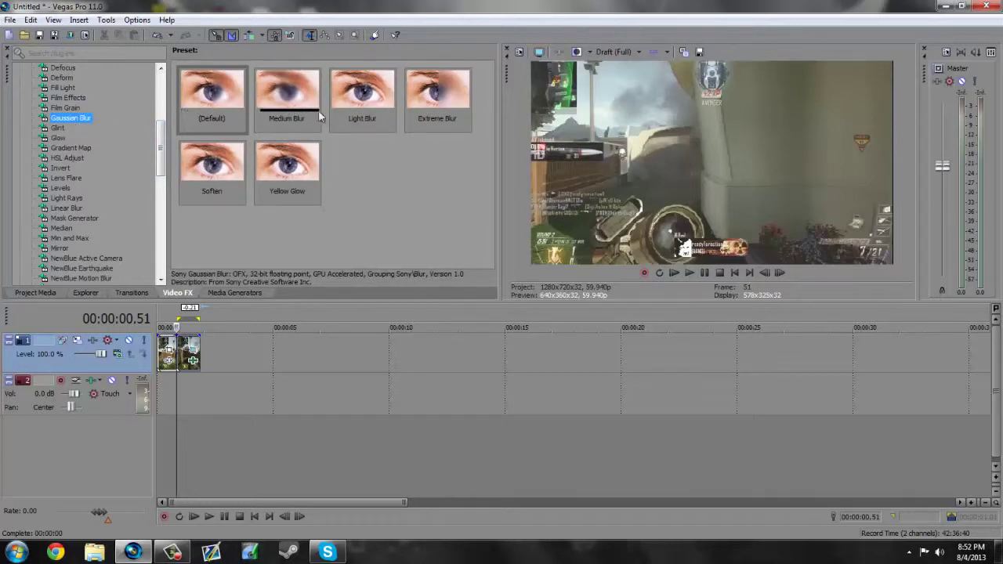
- Apply the Light Blur preset and animate horizontal range down to 0.0000 at the end
left_click(373, 102)
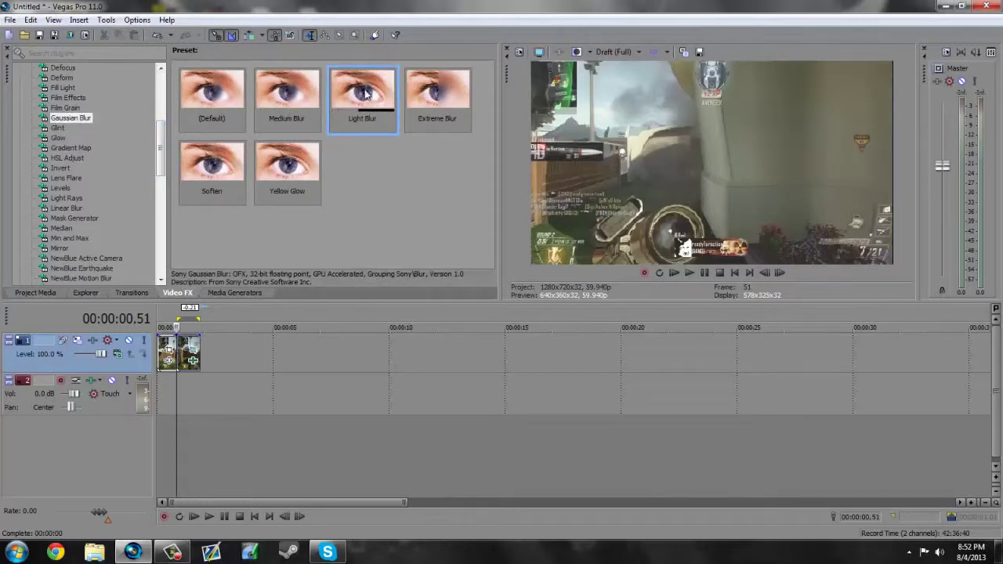
left_click_drag(369, 114, 195, 362)
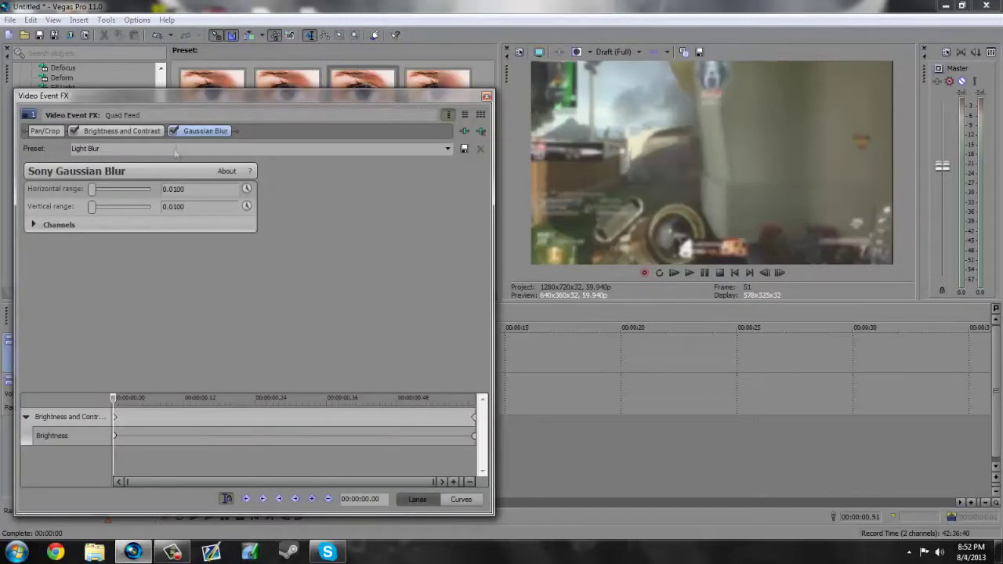
left_click(246, 189)
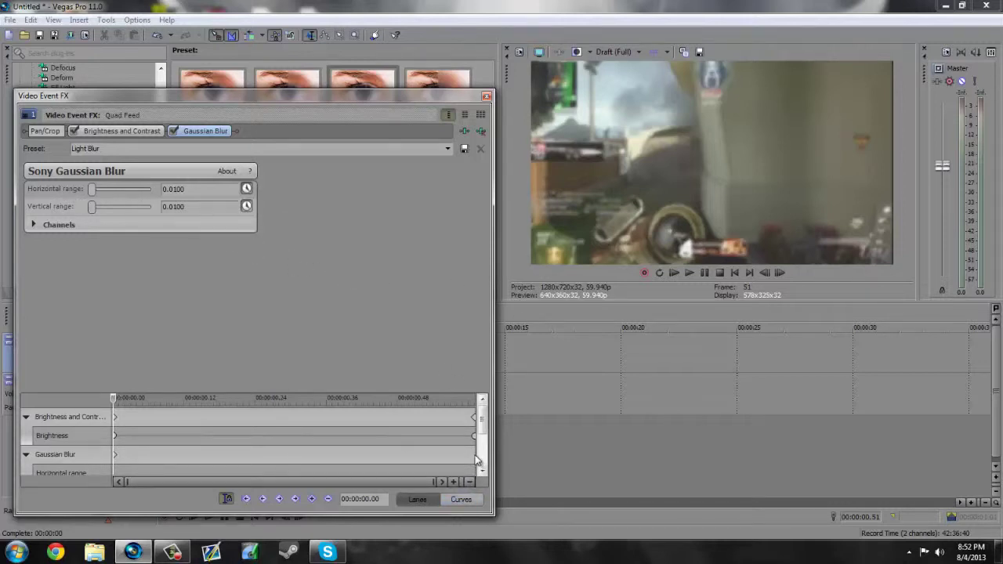
left_click(477, 461)
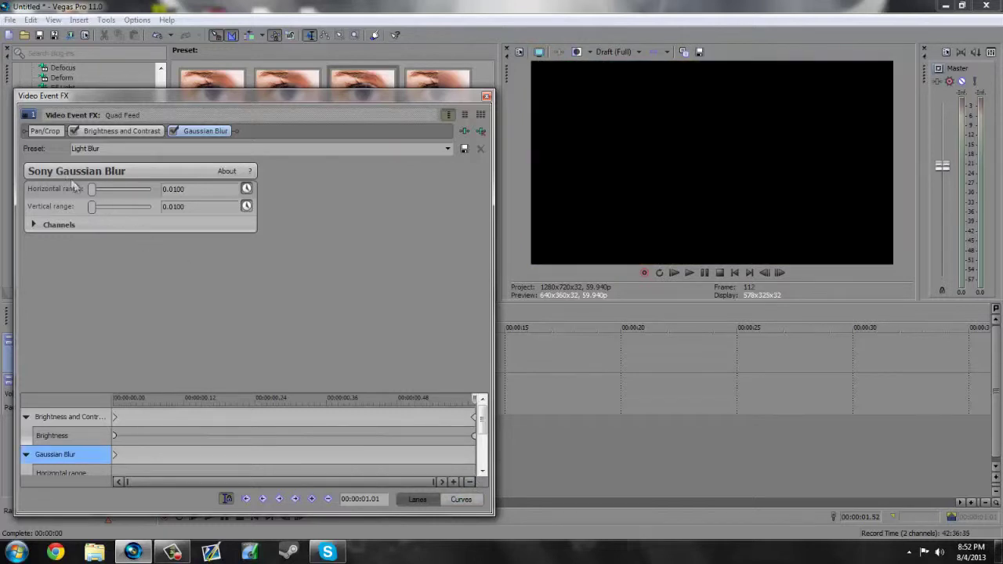
left_click_drag(93, 191, 87, 196)
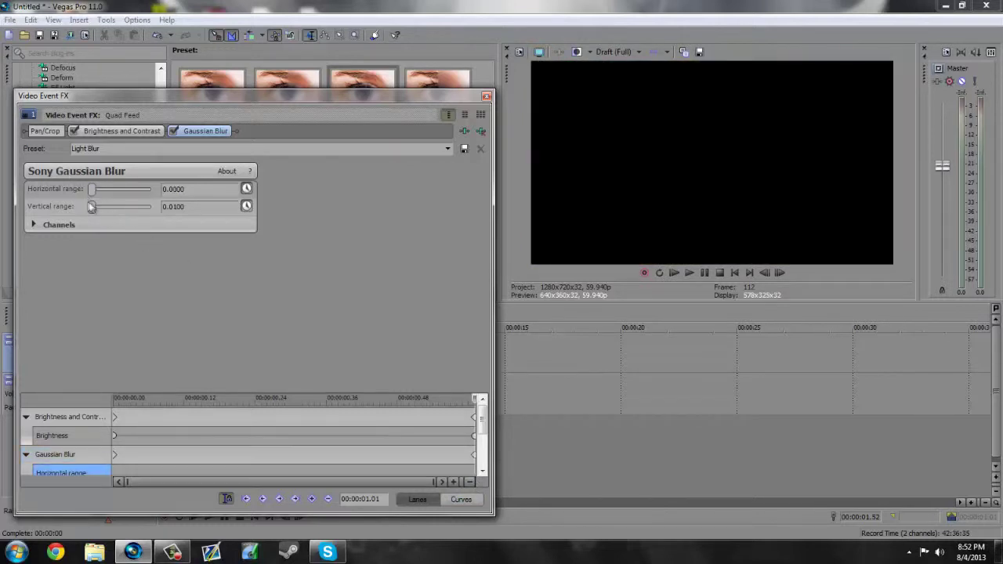
left_click(486, 95)
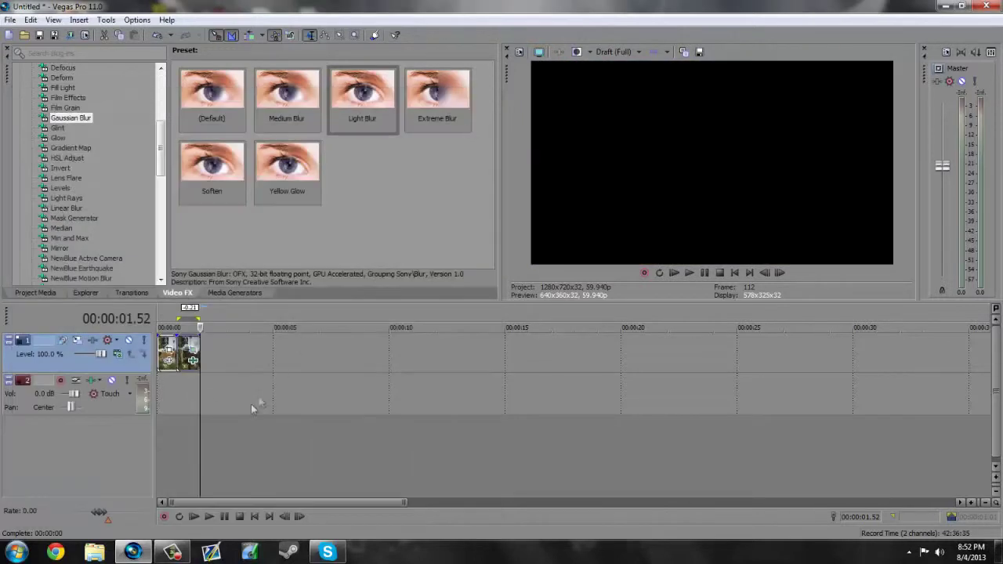
- Preview the clip and step through from frame 51 to check the blur
left_click(161, 361)
key("space")
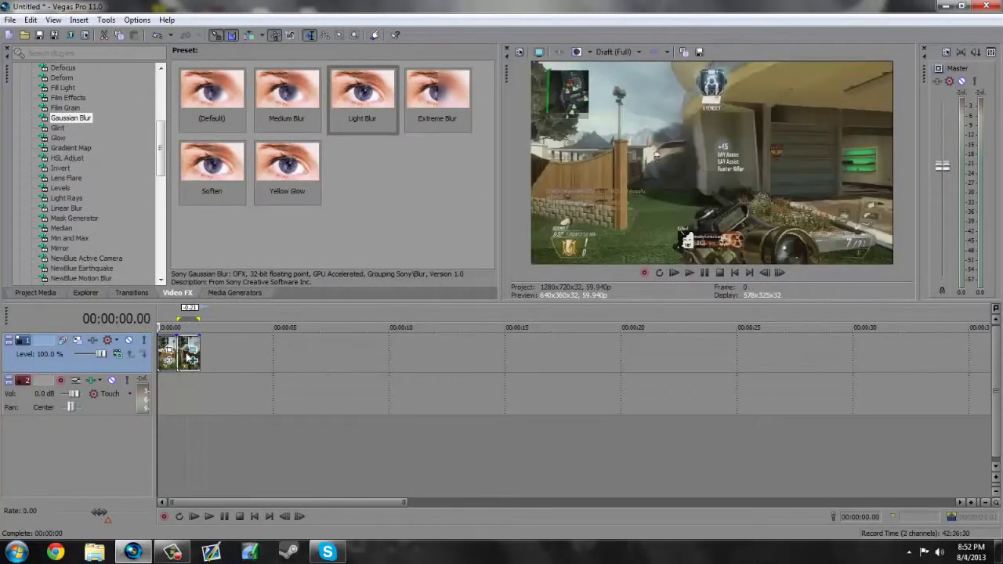
left_click(177, 356)
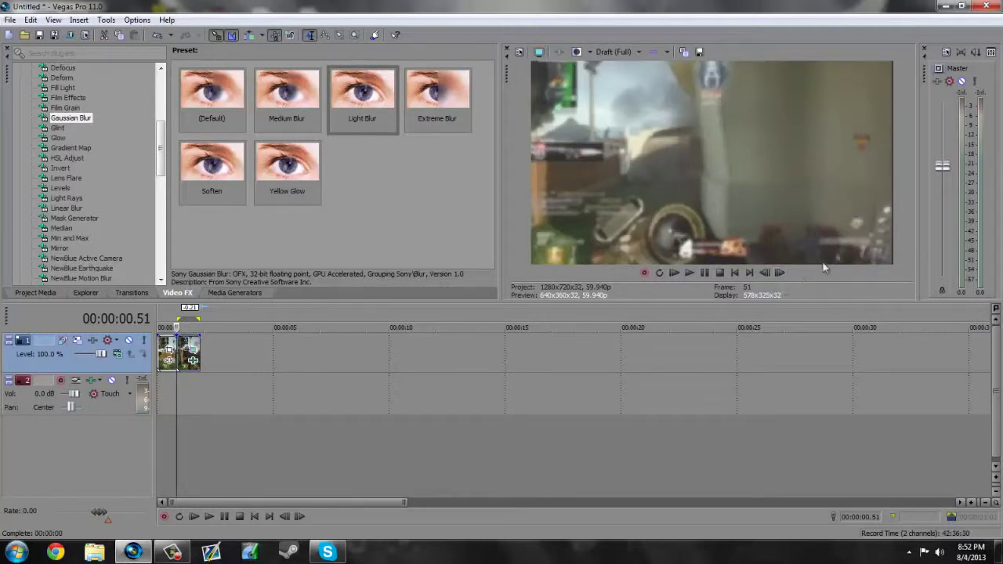
left_click_drag(786, 278, 781, 275)
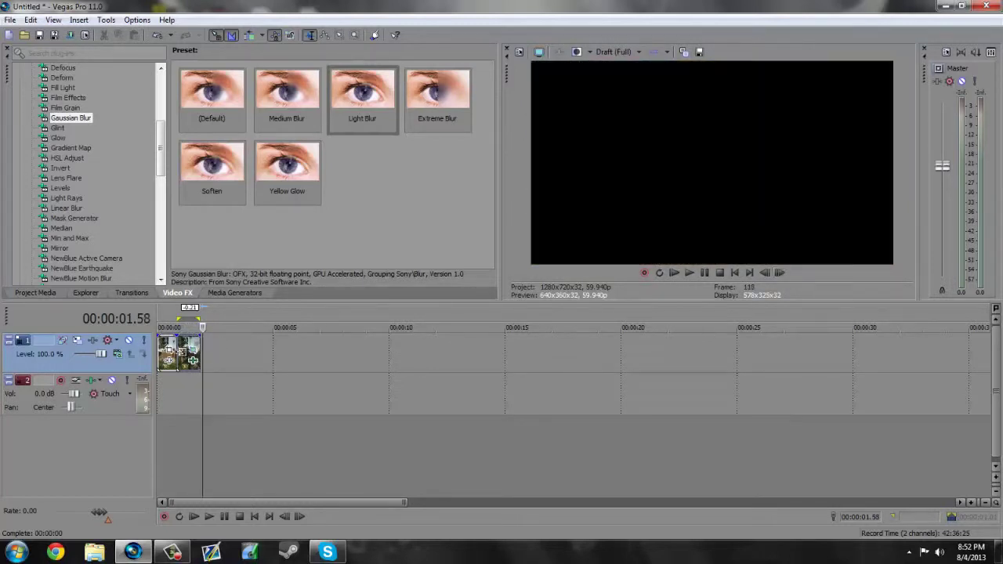
left_click(177, 353)
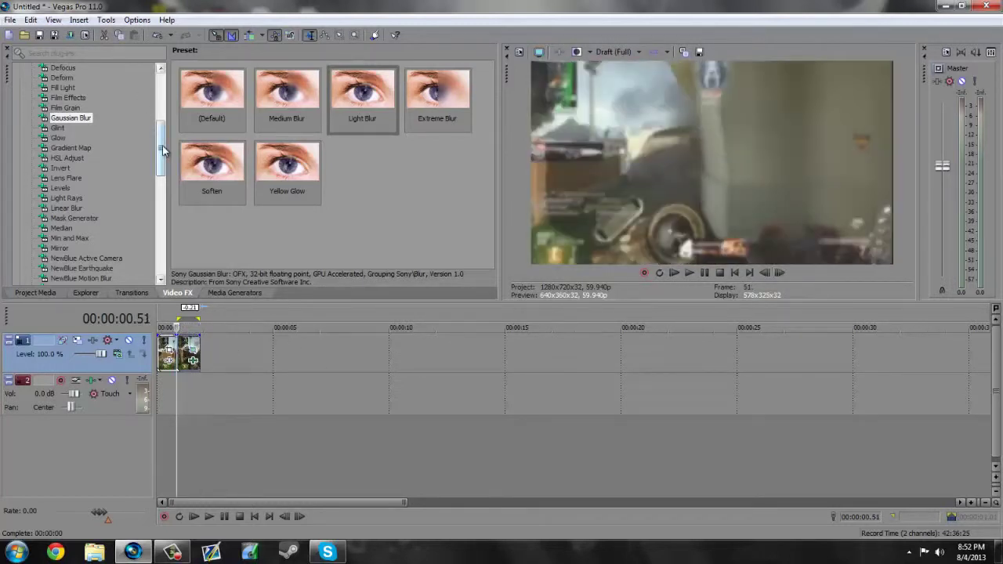
- Add two empty video tracks above the clip and target track 2 for importing media
left_click_drag(162, 145, 162, 95)
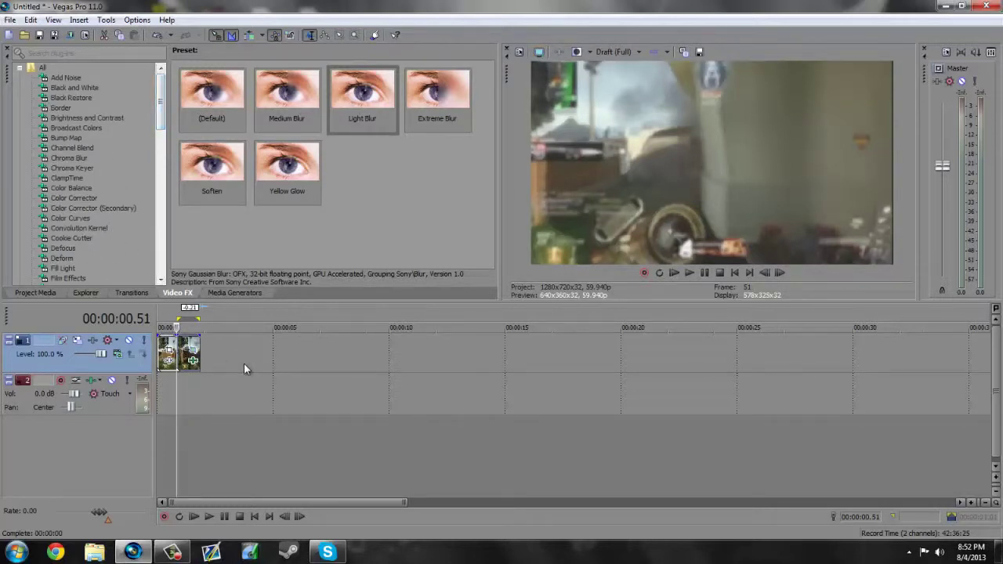
right_click(224, 366)
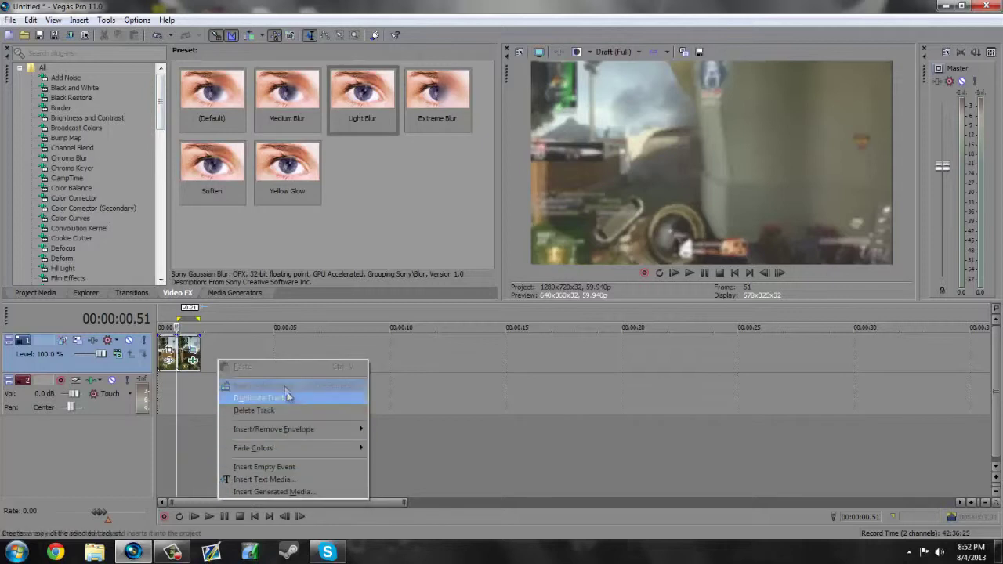
left_click(262, 384)
right_click(258, 370)
left_click(284, 395)
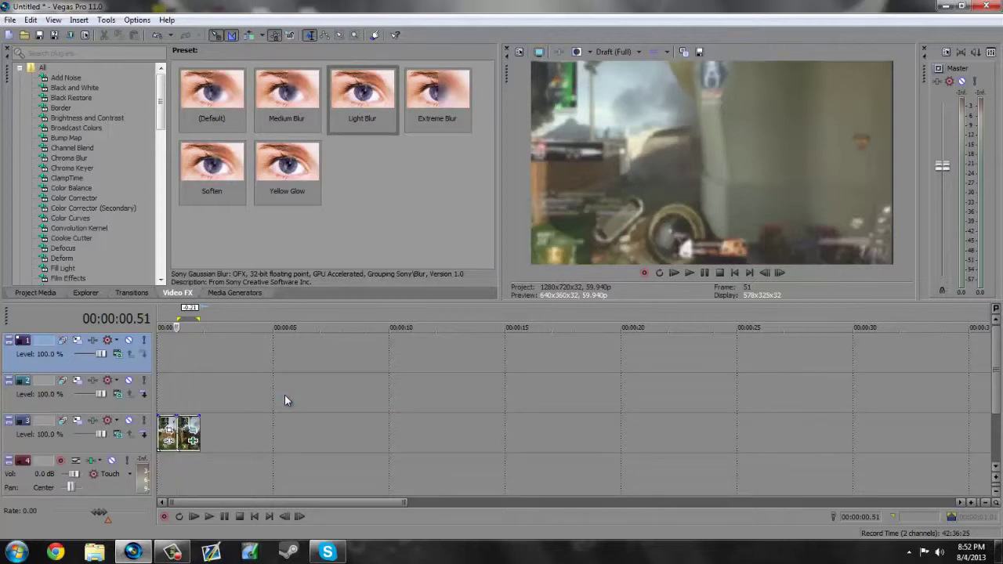
left_click(182, 385)
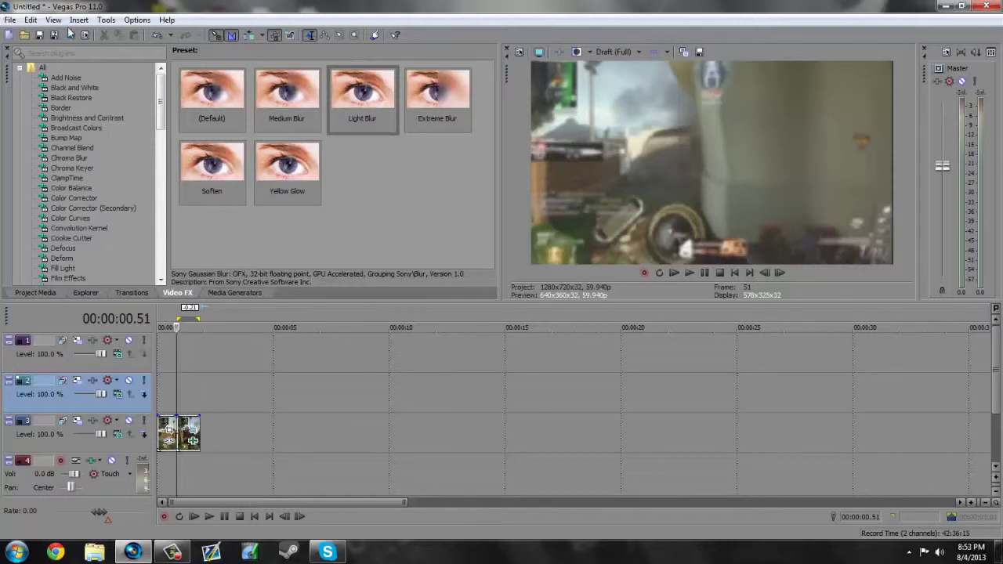
left_click(28, 36)
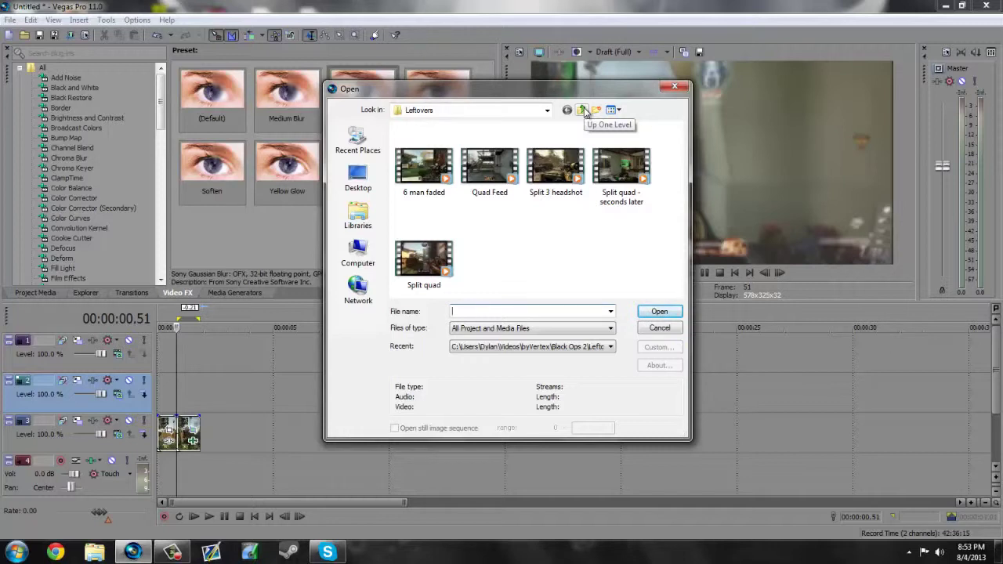
- Import particle clip 6 from Libraries > Videos > Edits > Bona's Editing Pack > Particles > Particles
left_click(361, 216)
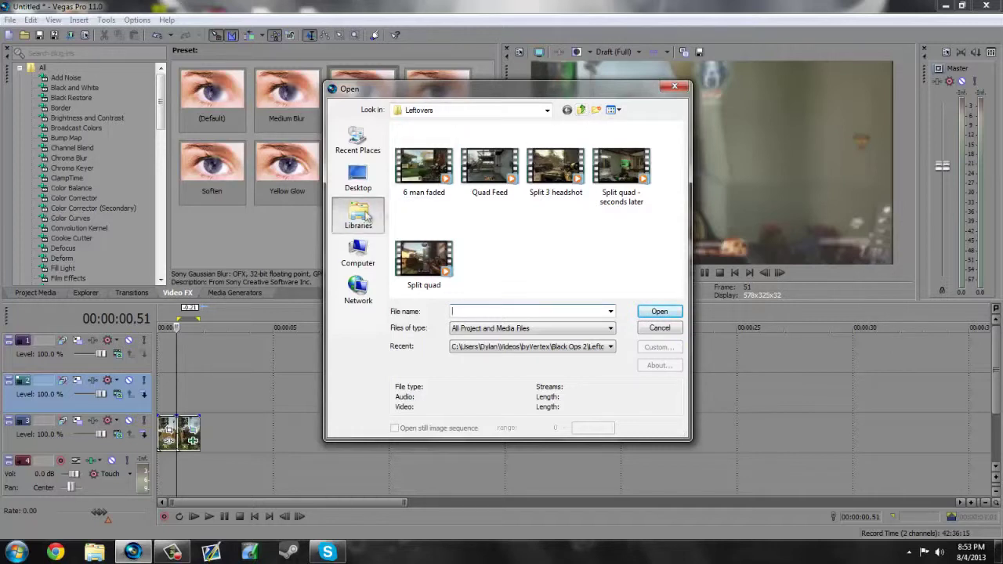
double_click(595, 173)
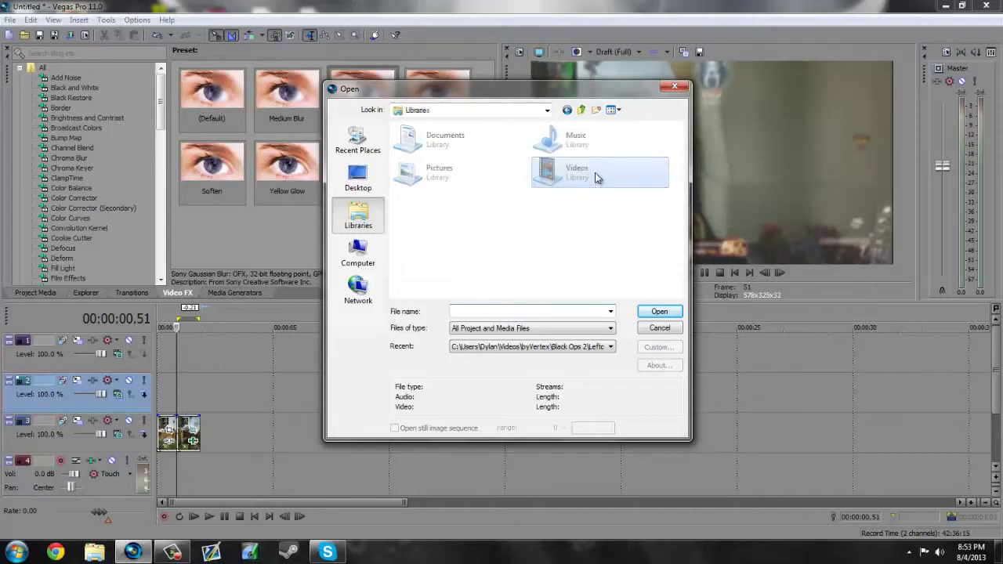
double_click(604, 178)
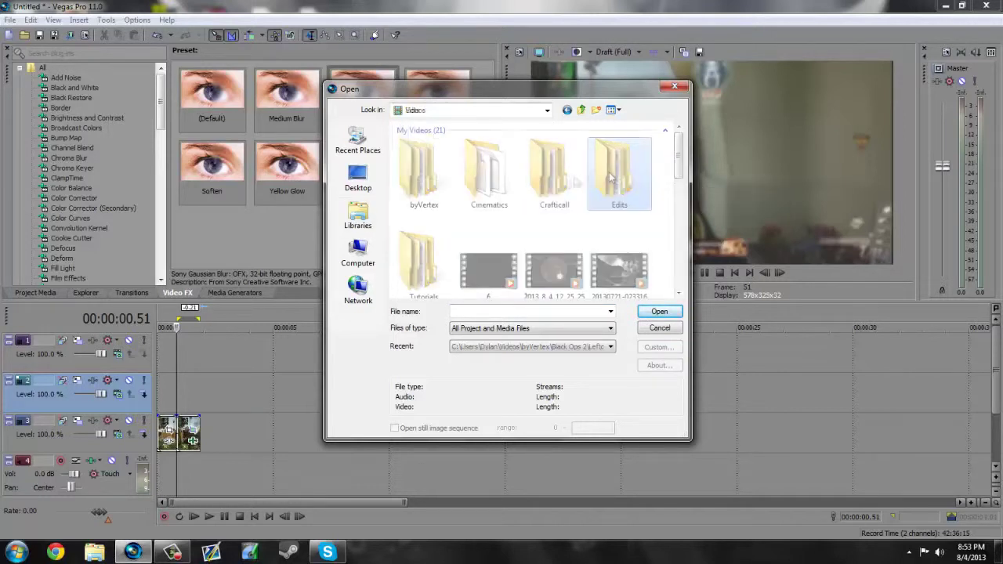
double_click(434, 180)
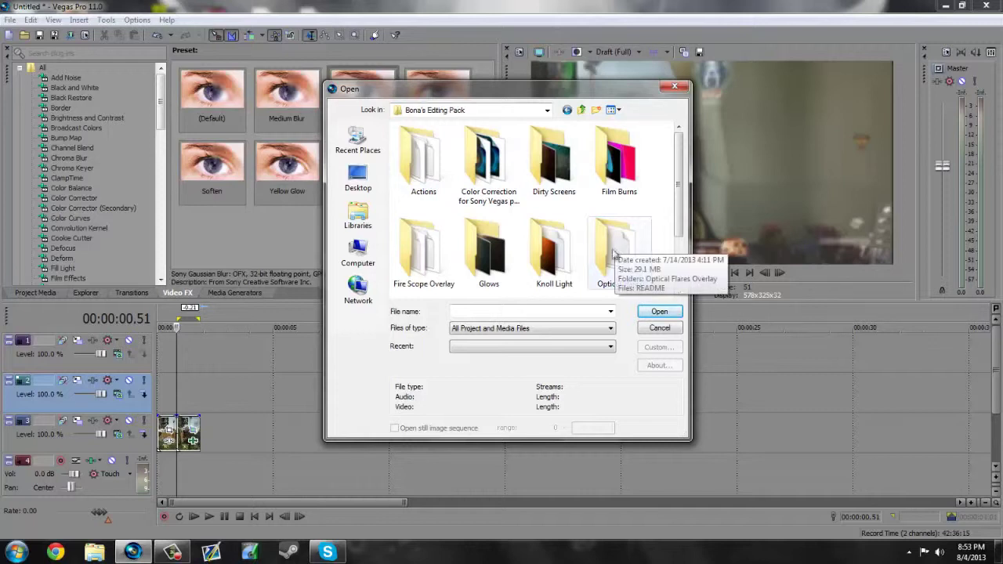
scroll(654, 237, "down", 1)
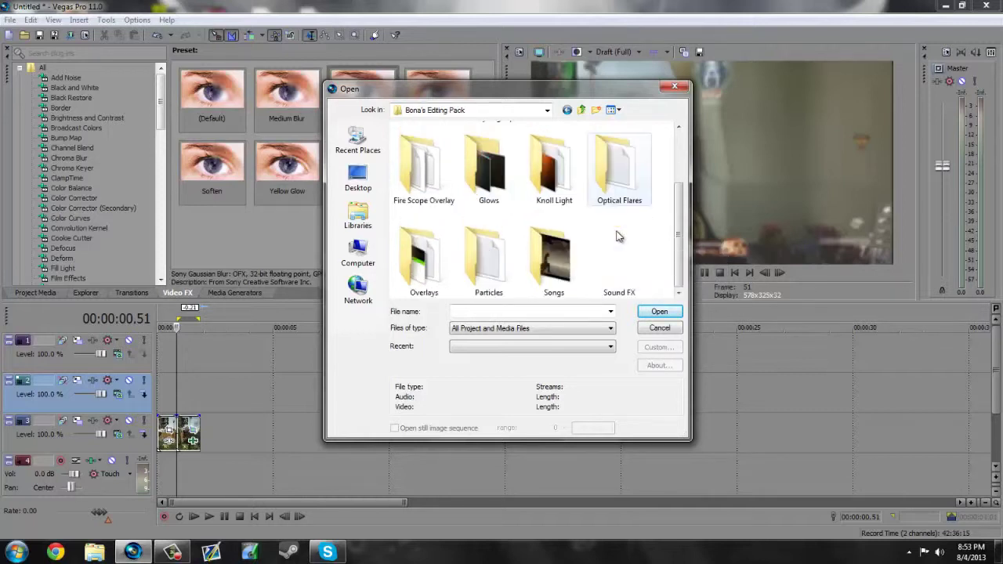
scroll(631, 217, "up", 1)
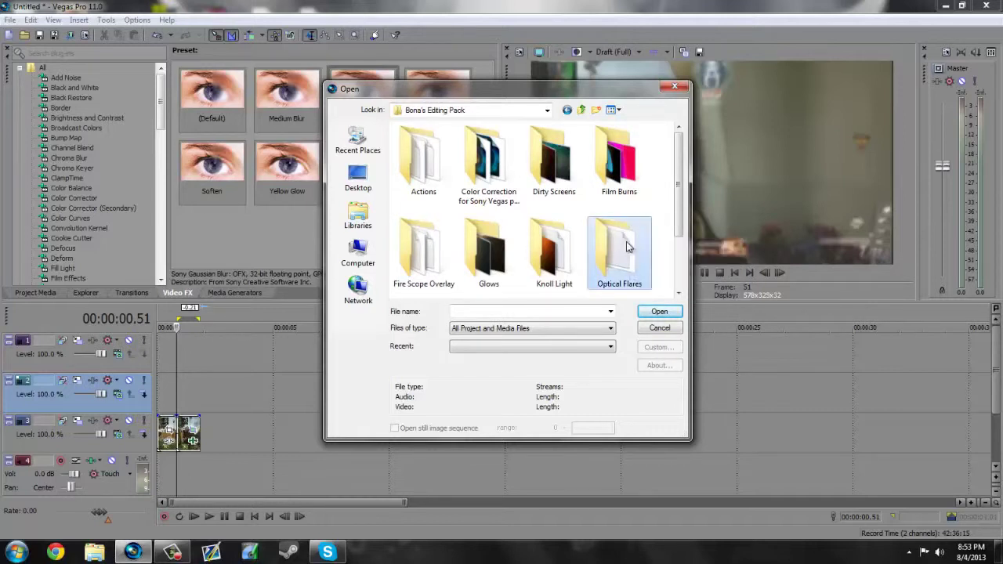
scroll(639, 244, "down", 1)
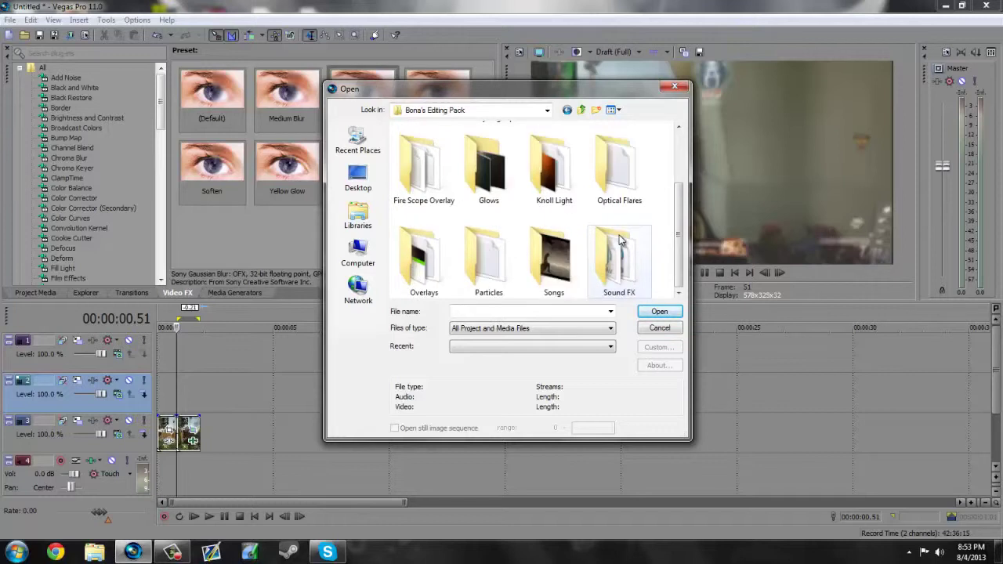
double_click(501, 266)
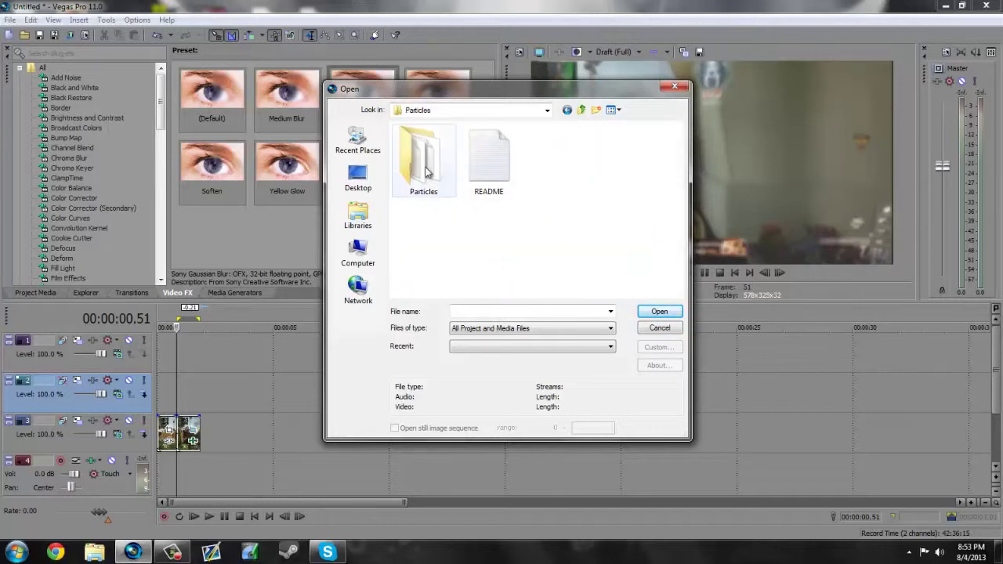
double_click(430, 173)
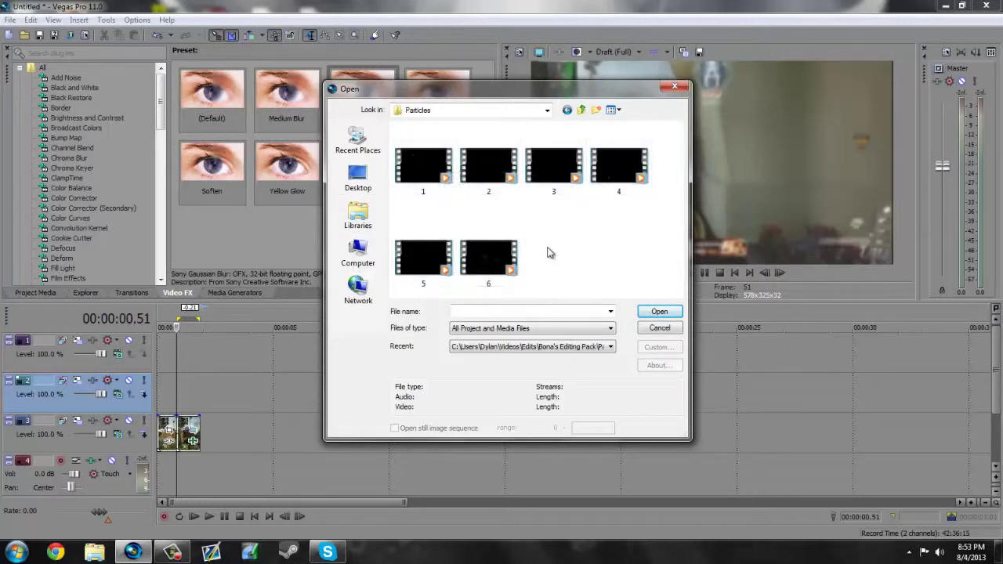
left_click(488, 265)
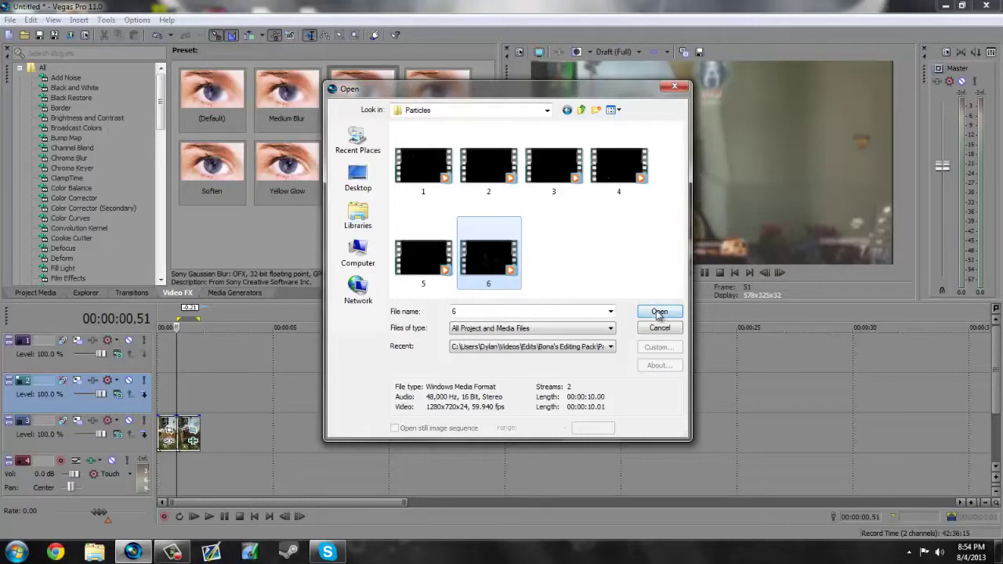
left_click(659, 312)
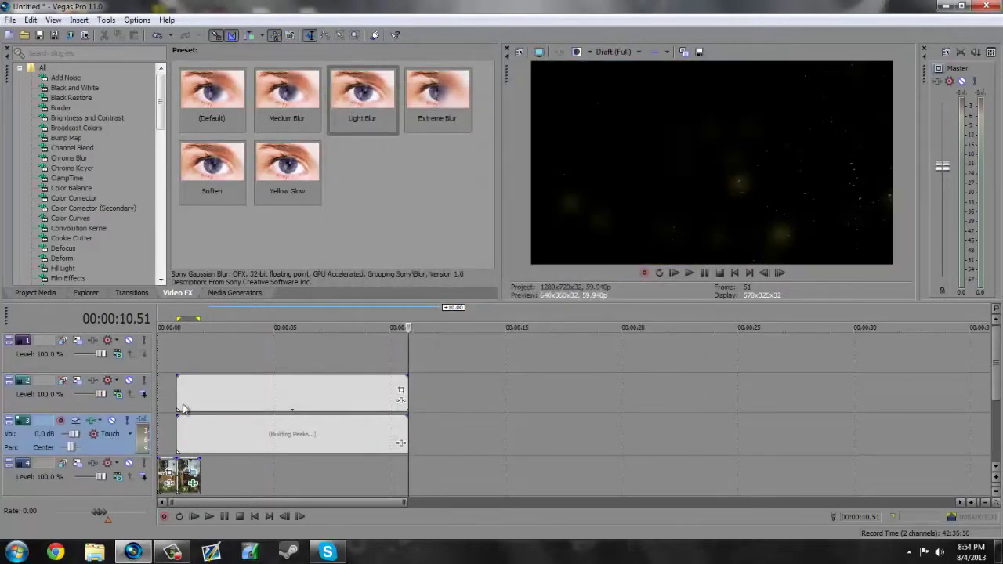
- Delete the particle clip's audio track
left_click(190, 440)
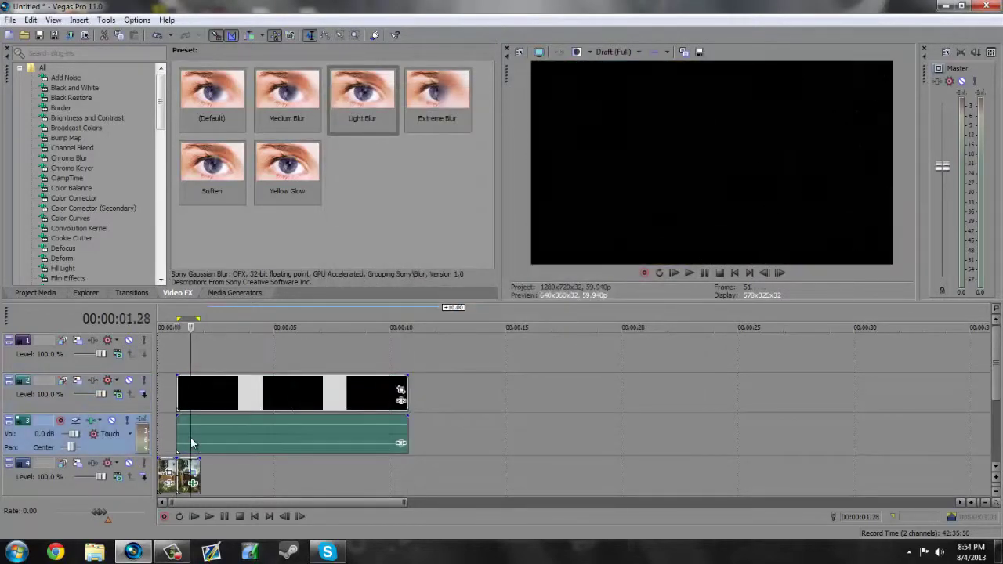
right_click(188, 440)
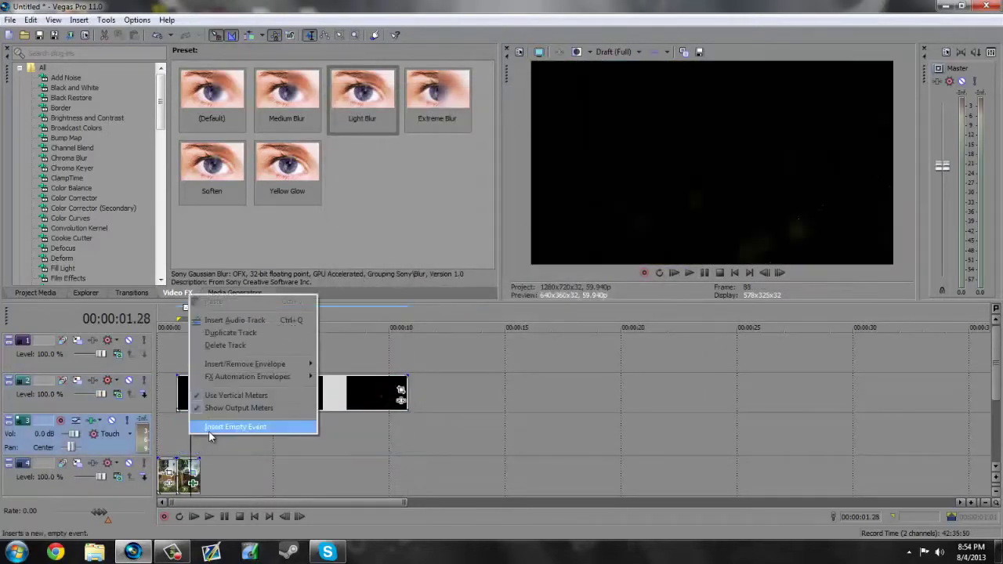
left_click(221, 351)
- Trim the particle video event to match the short gameplay clip and preview it
left_click(180, 385)
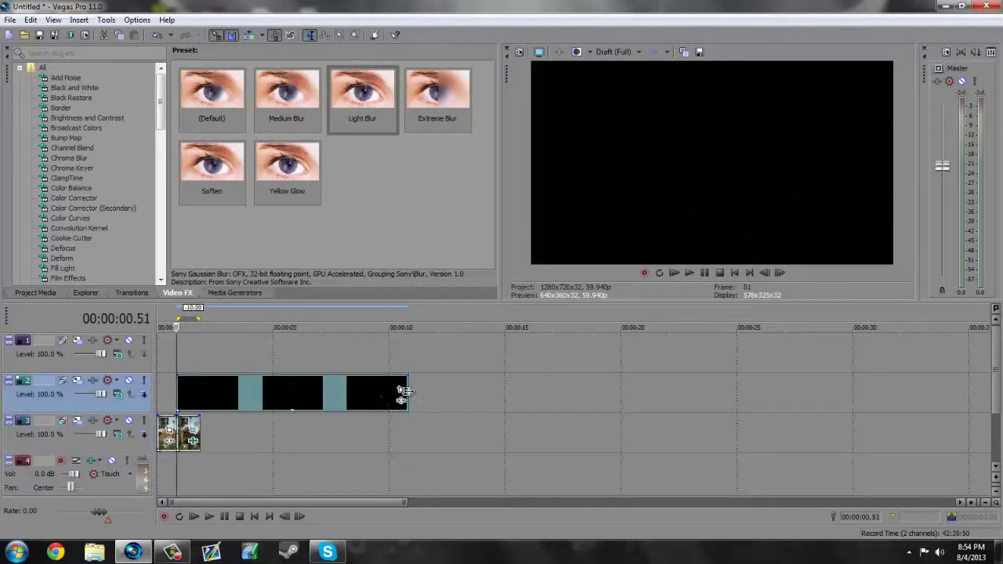
left_click_drag(400, 392, 193, 394)
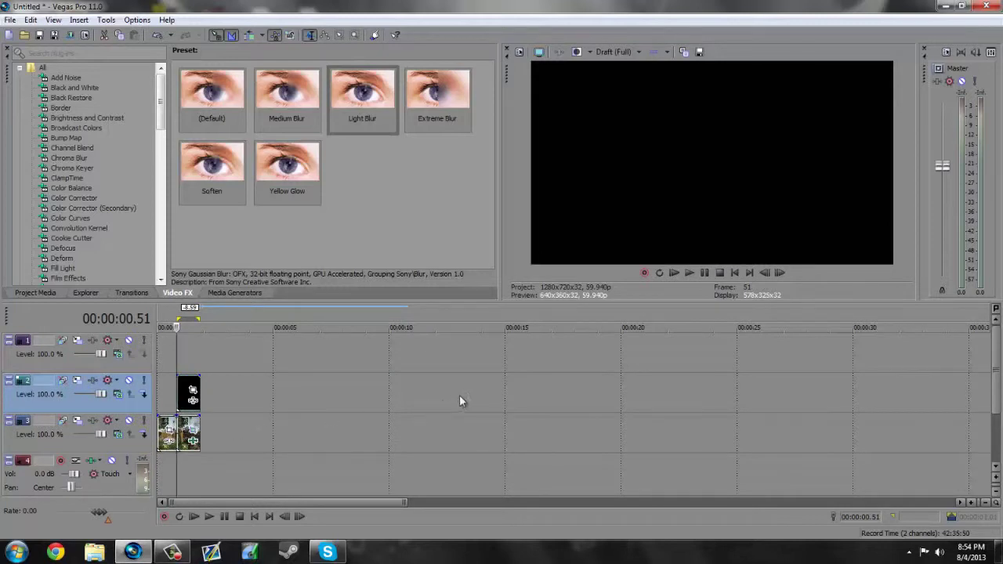
key("space")
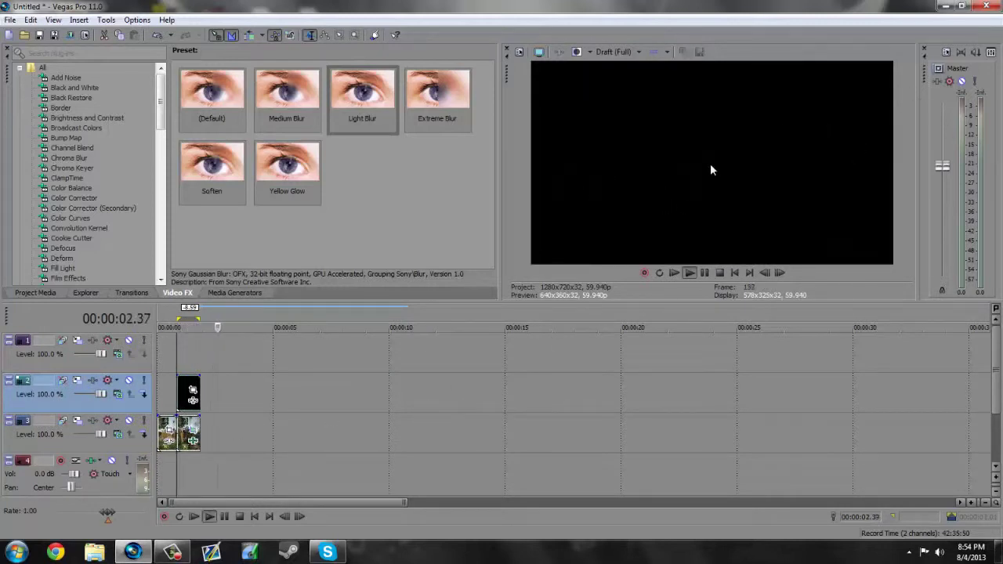
key("space")
key("space")
key("space")
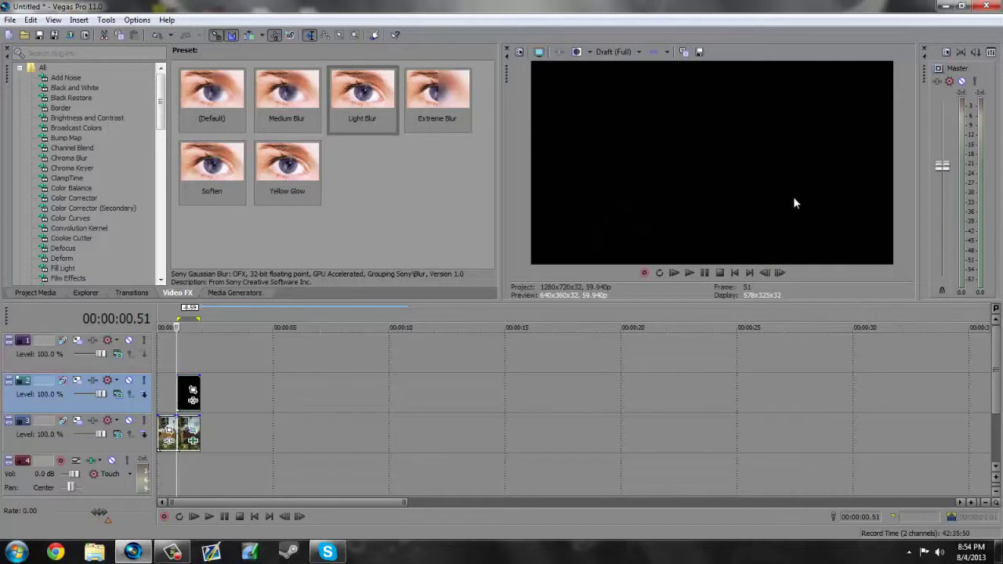
key("space")
key("space")
key("space")
key("space")
- Set Add compositing mode on video tracks 2 and 1, previewing the blend
left_click(123, 398)
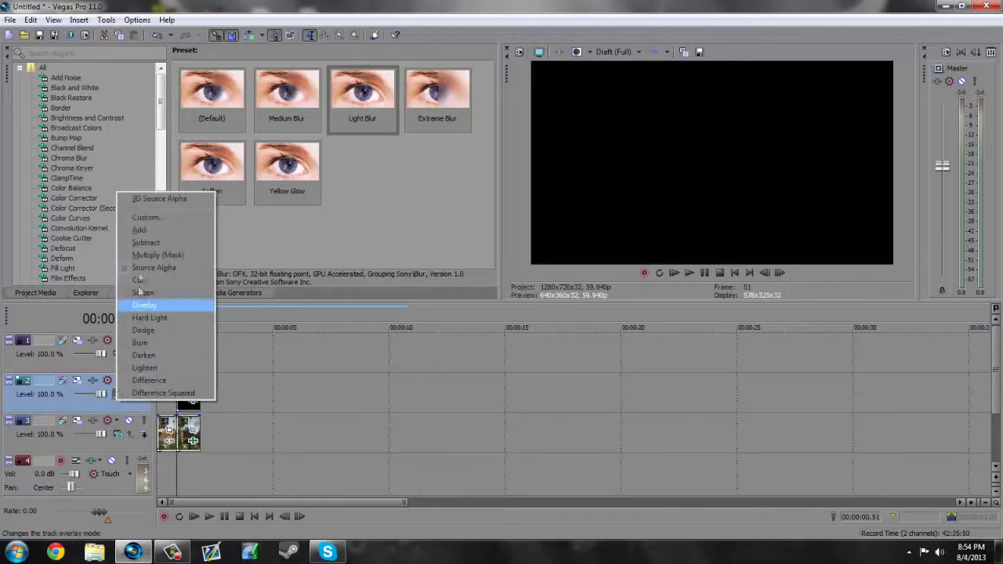
left_click(147, 231)
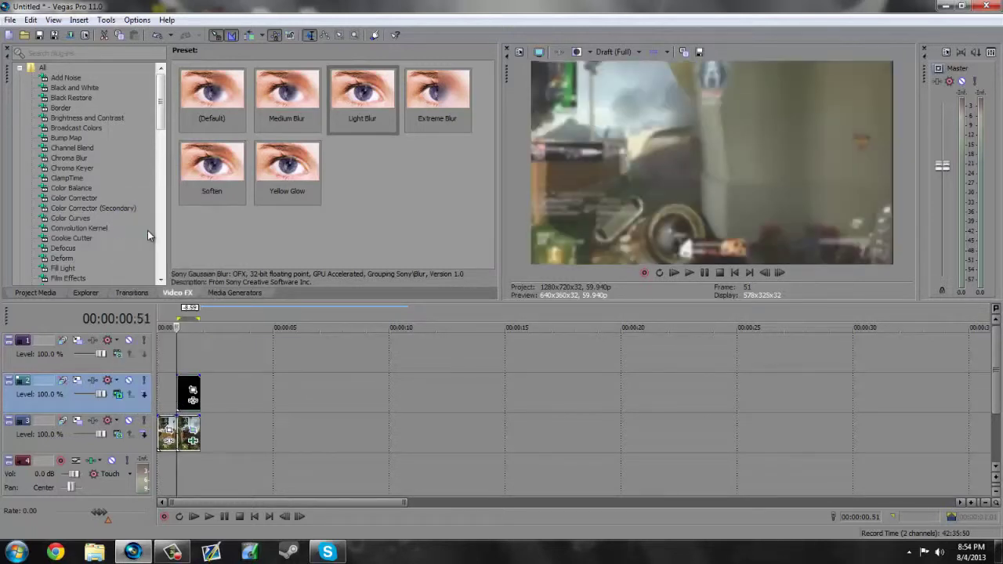
key("space")
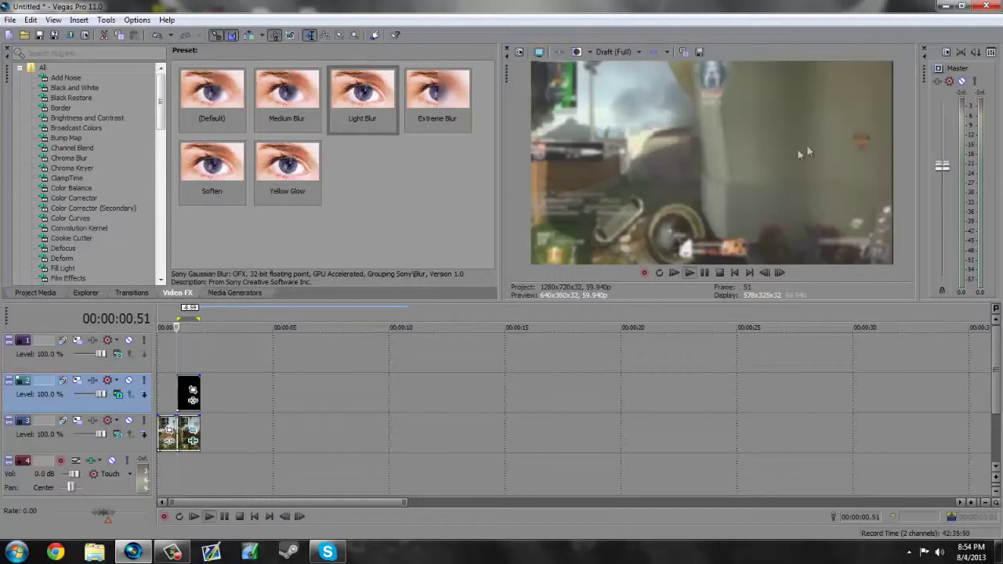
key("space")
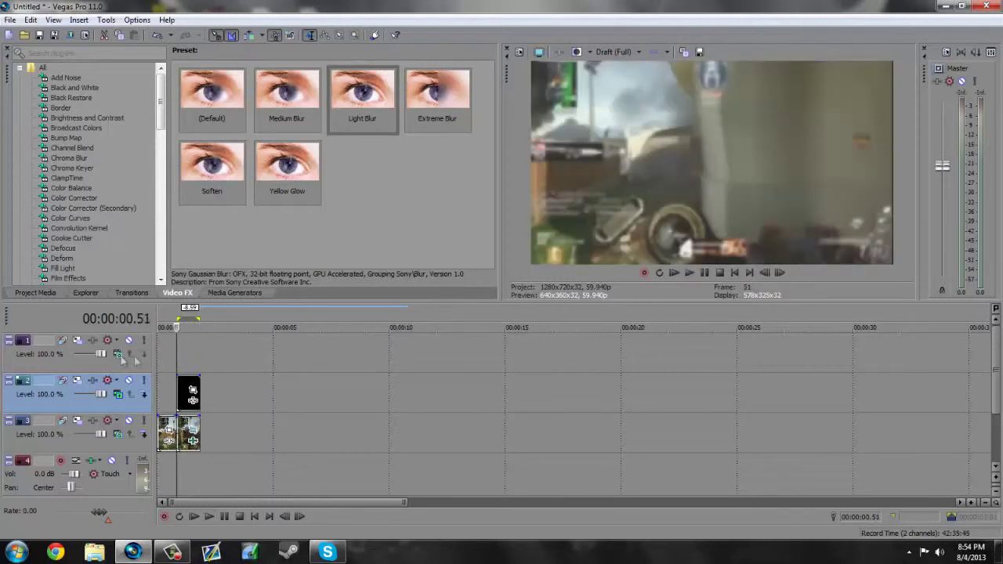
left_click(117, 354)
left_click(177, 190)
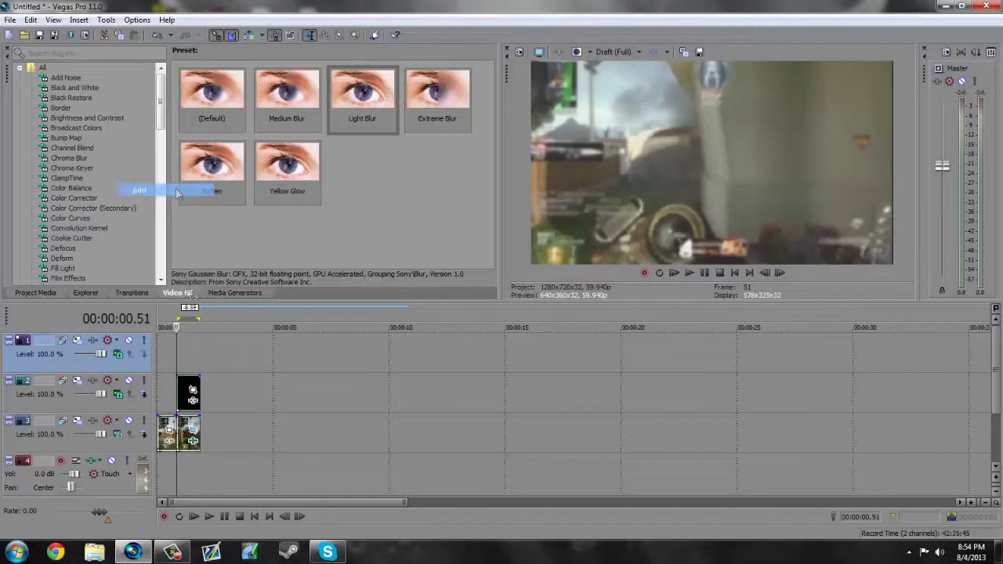
- Stretch the particle event to about 10 seconds, split at 00:00:05.48 and delete the right piece
left_click(195, 389)
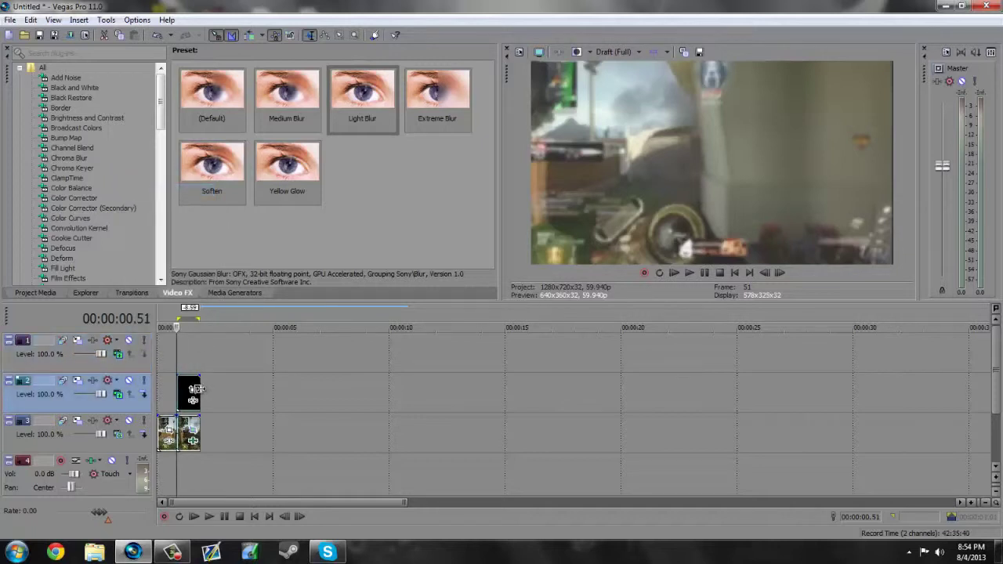
left_click_drag(200, 389, 404, 388)
left_click(291, 396)
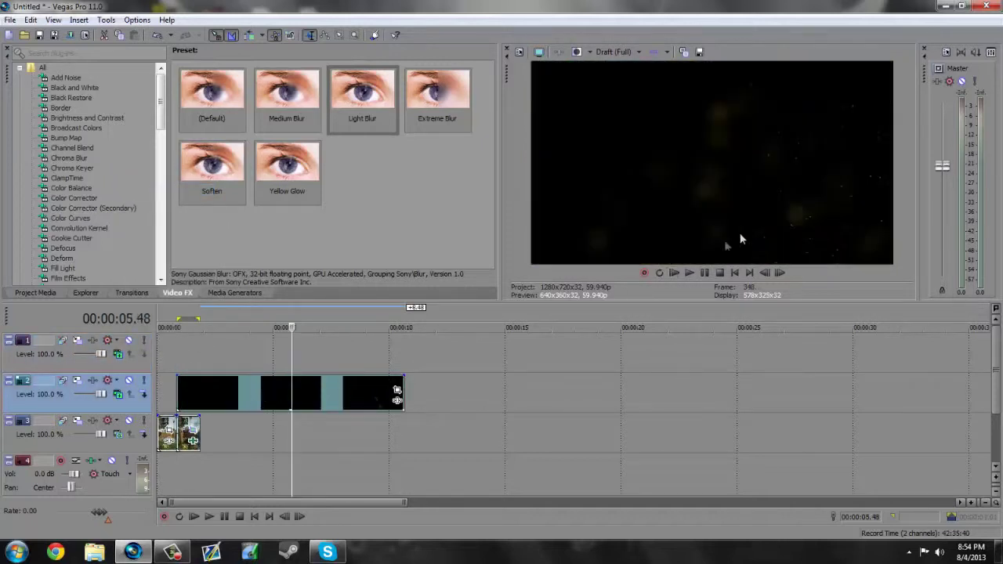
key("s")
left_click(202, 385)
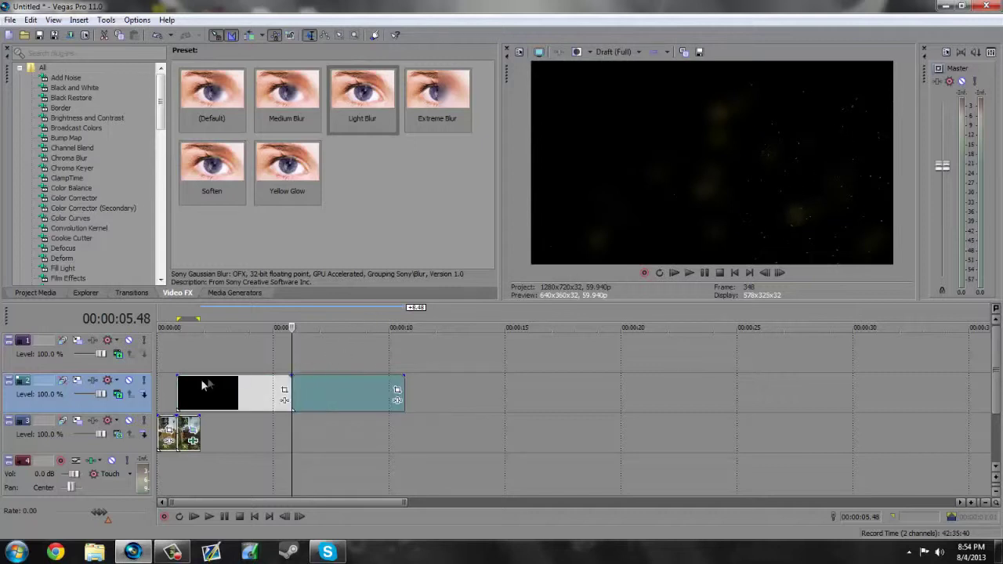
left_click(329, 399)
key("Delete")
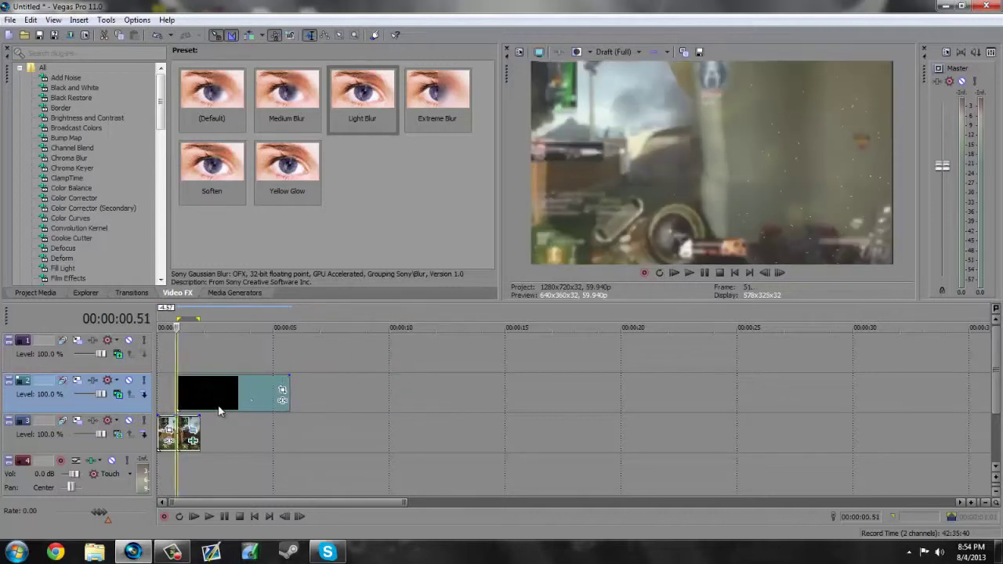
mouse_move(195, 391)
left_mouse_down()
mouse_move(221, 391)
mouse_move(200, 392)
left_mouse_up()
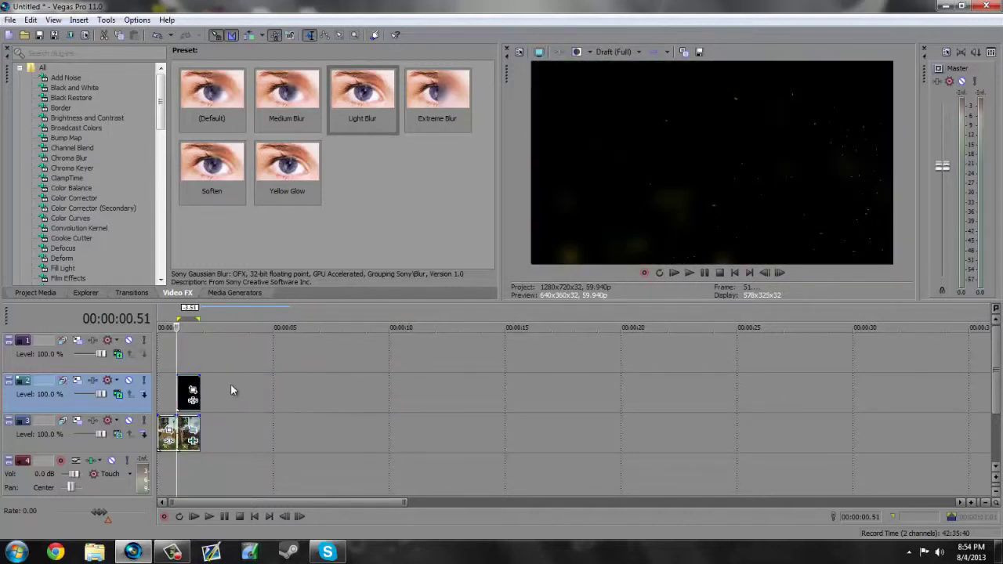
key("space")
key("space")
left_click(762, 273)
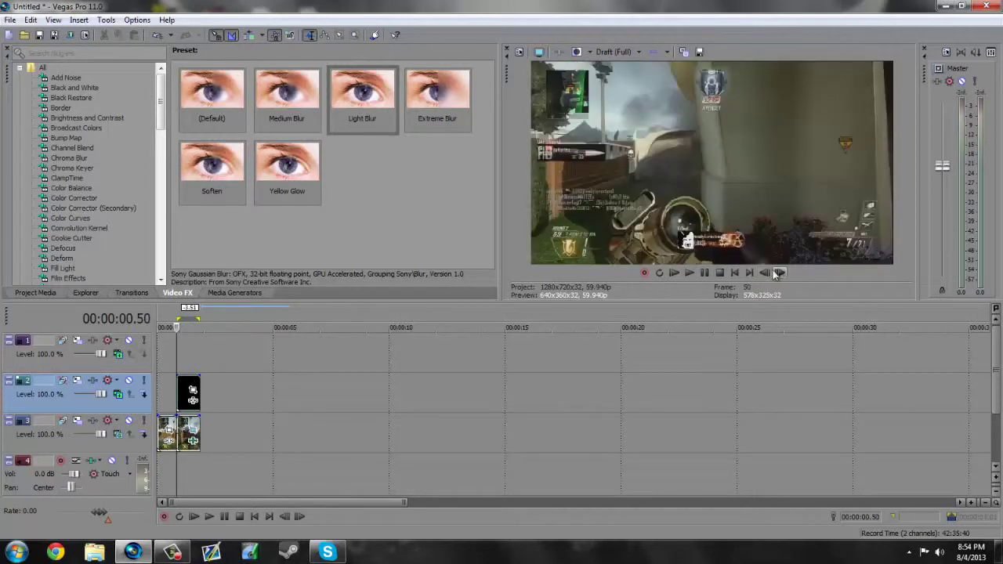
key("space")
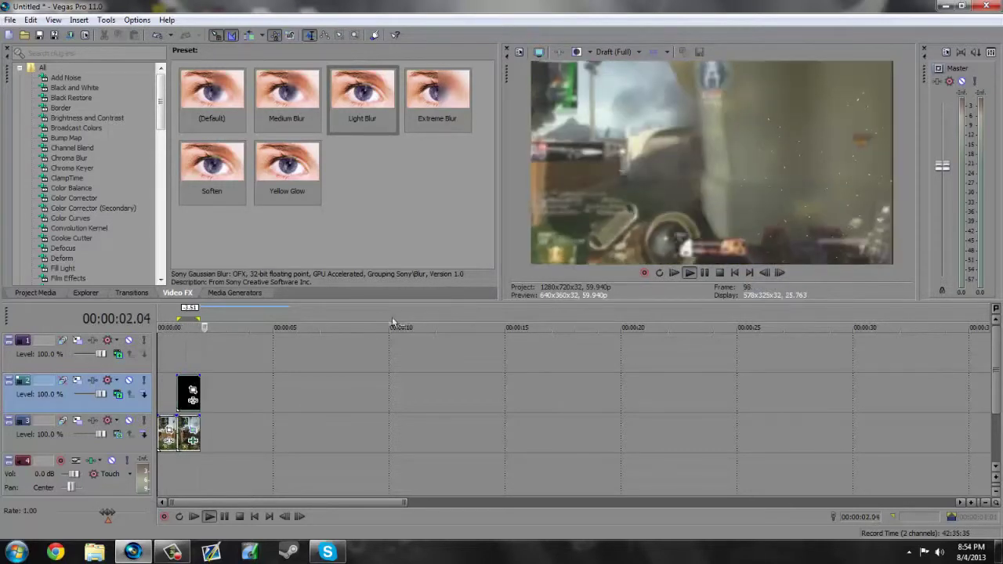
key("space")
left_click(177, 432)
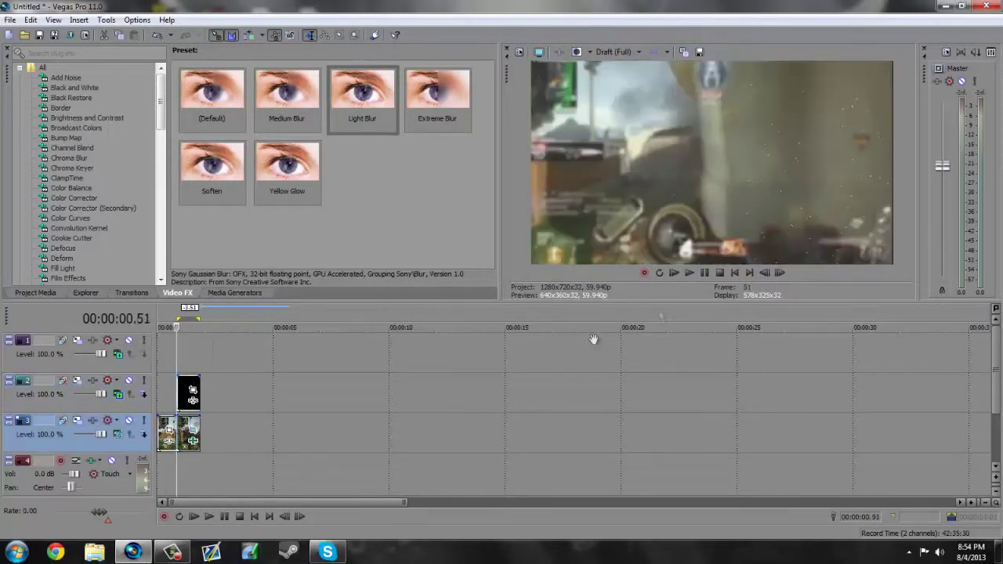
left_click(779, 273)
left_click(779, 272)
left_click(779, 272)
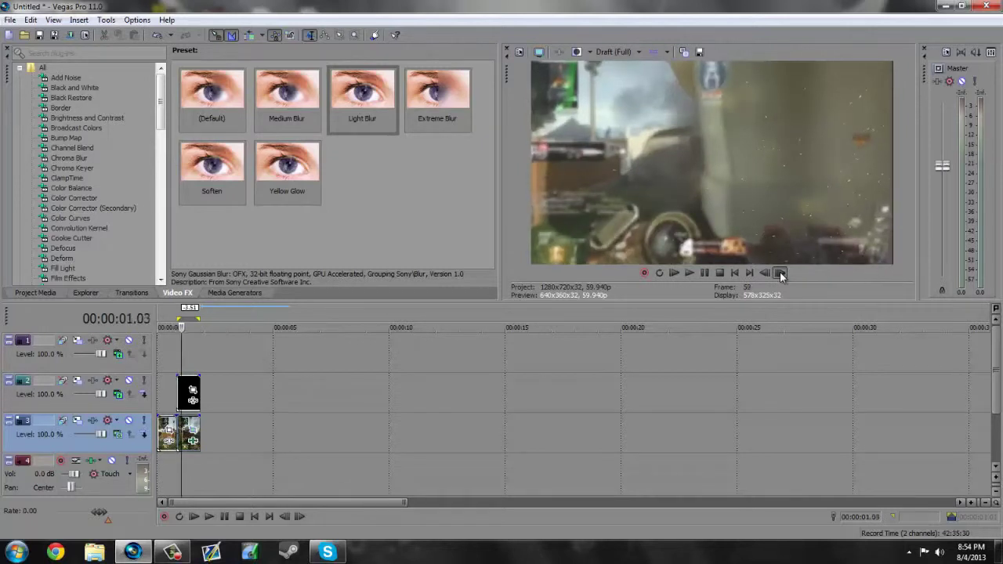
left_click(780, 272)
left_click(780, 272)
left_click(780, 272)
left_click(779, 272)
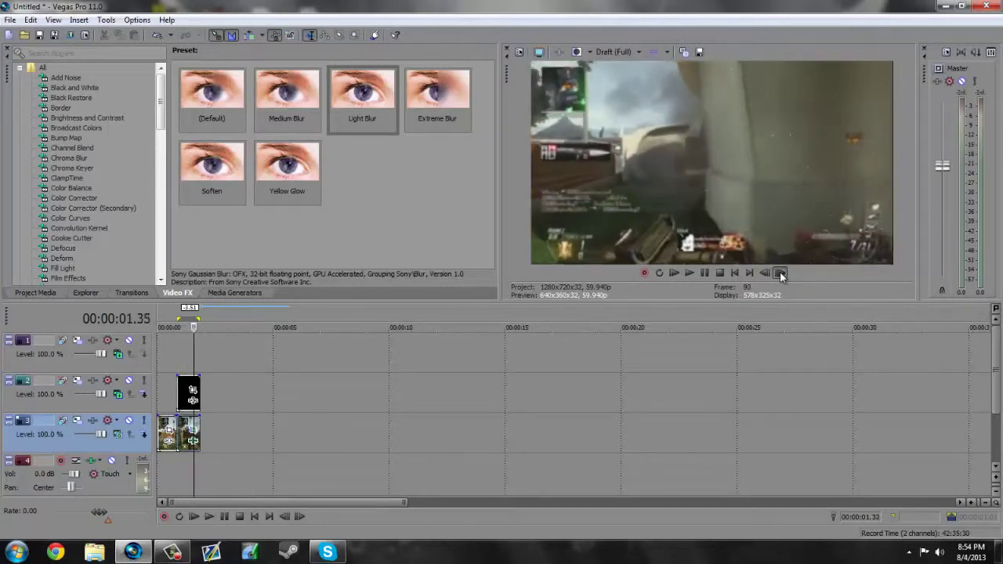
left_click(780, 273)
left_click(780, 272)
left_click(175, 389)
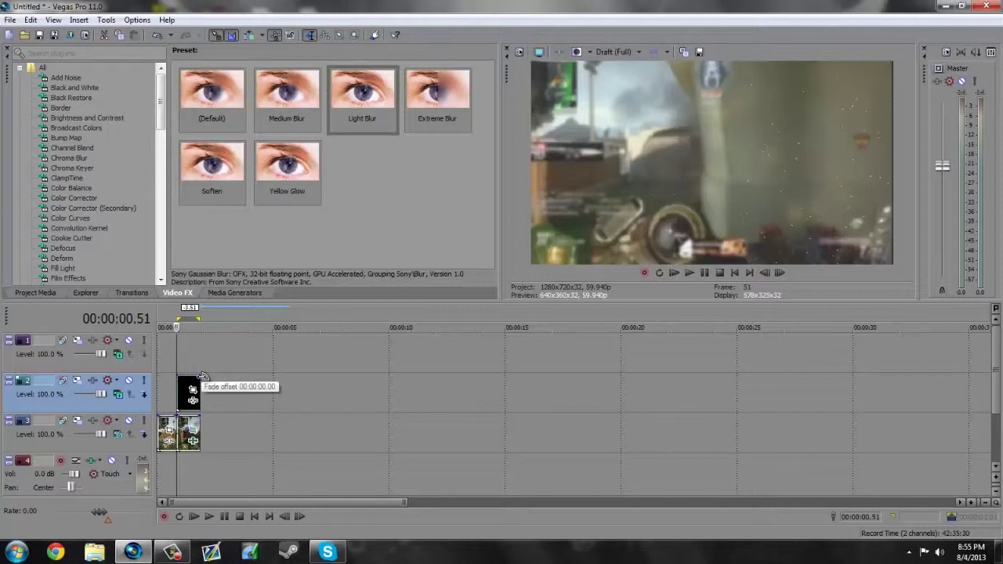
- Fade out the track 2 particle overlay clip and play back the opening to check it
left_click_drag(202, 376, 171, 373)
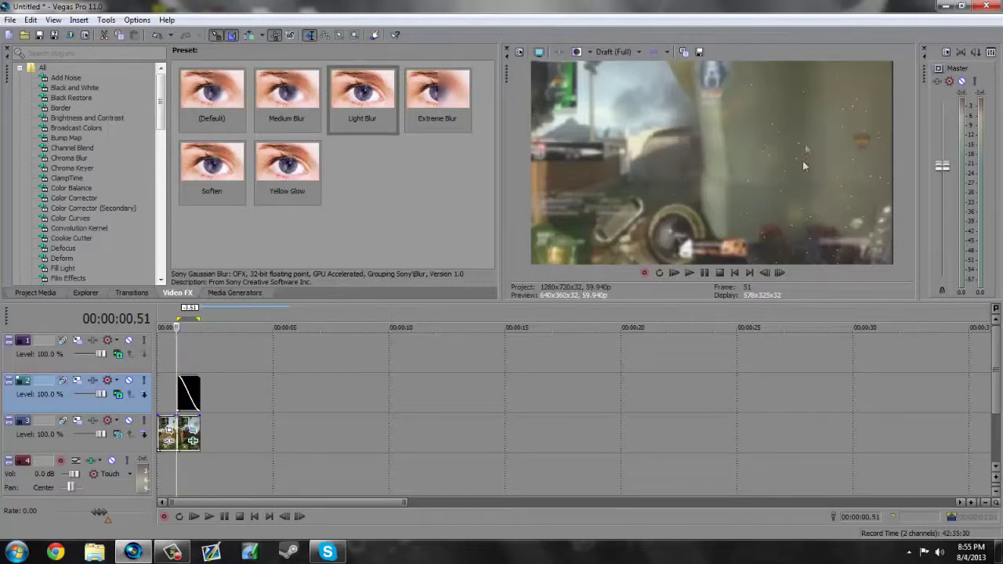
left_click(780, 272)
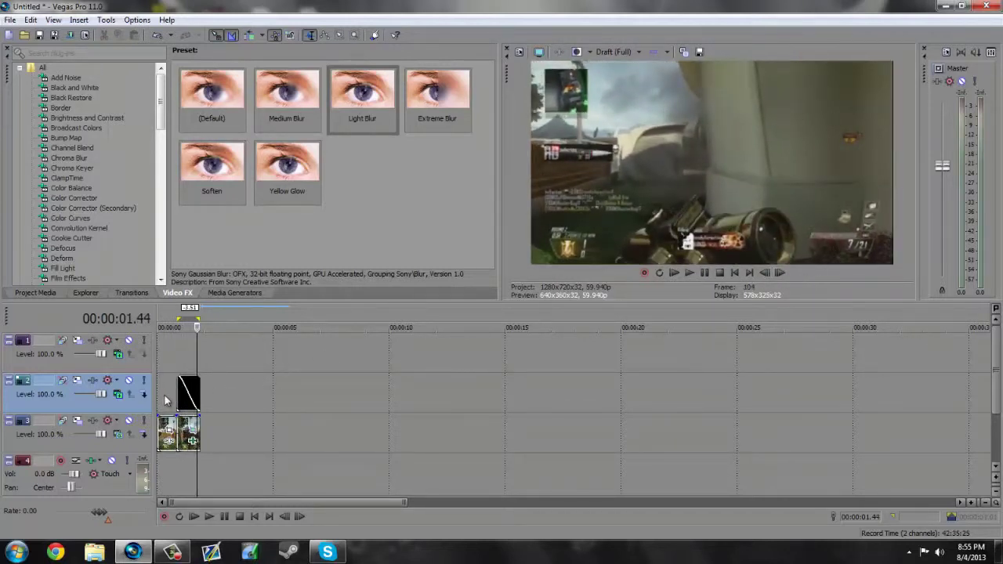
key("space")
key("space")
key("space")
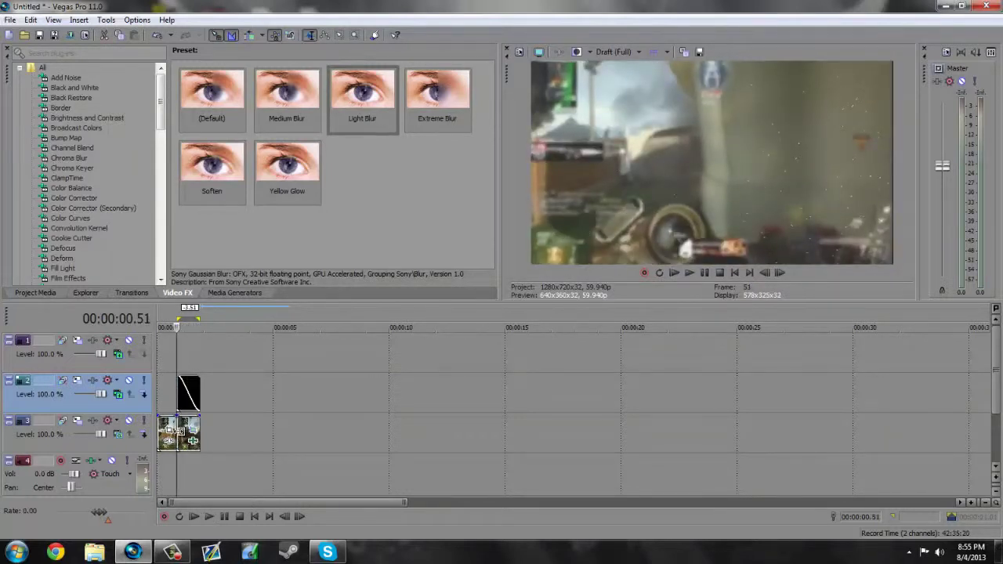
left_click(172, 429)
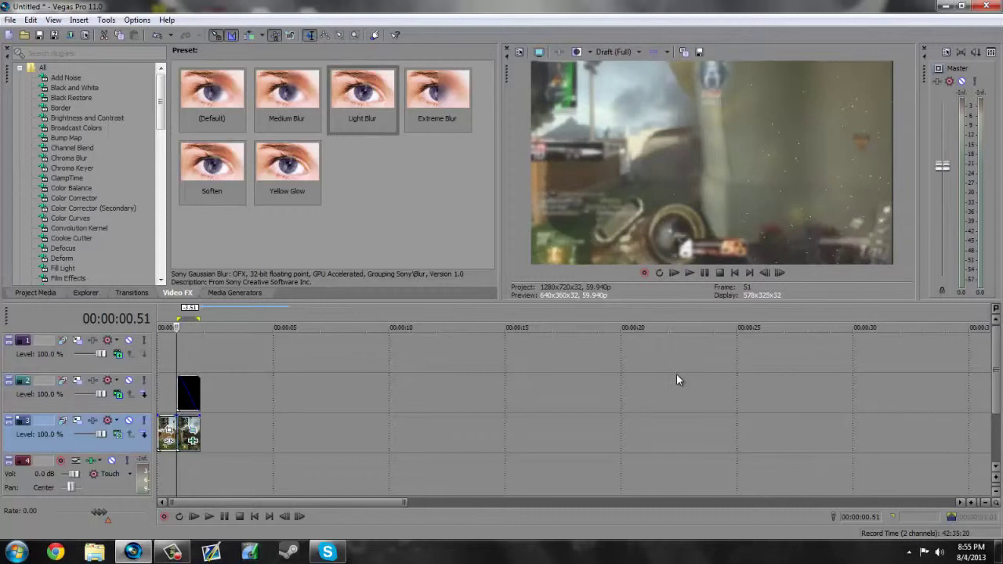
key("space")
key("space")
- With track 1 selected, browse the Open dialog to the Optical Flares > Optical Flares Overlay folder
left_click(176, 350)
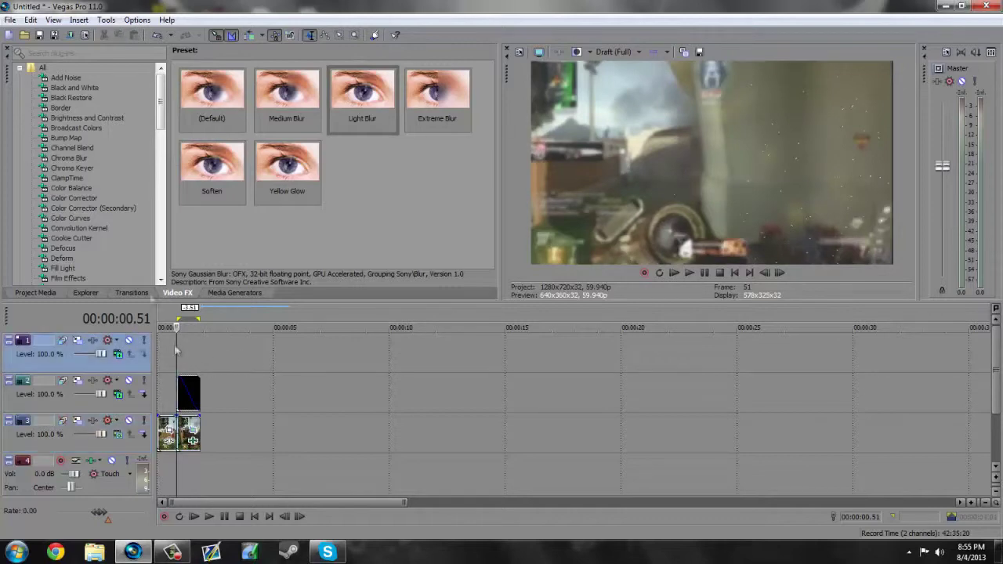
left_click(24, 34)
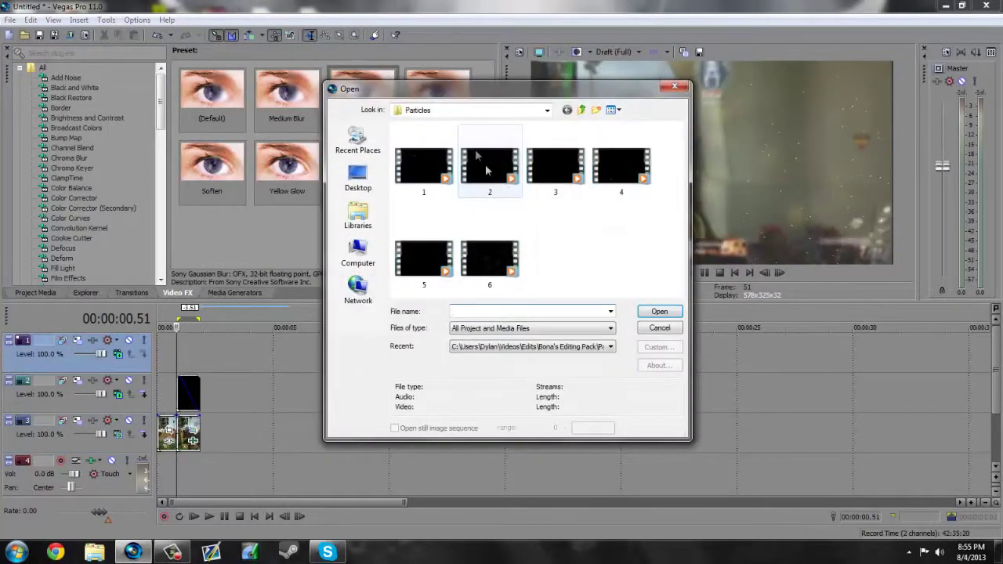
left_click(581, 111)
left_click(581, 110)
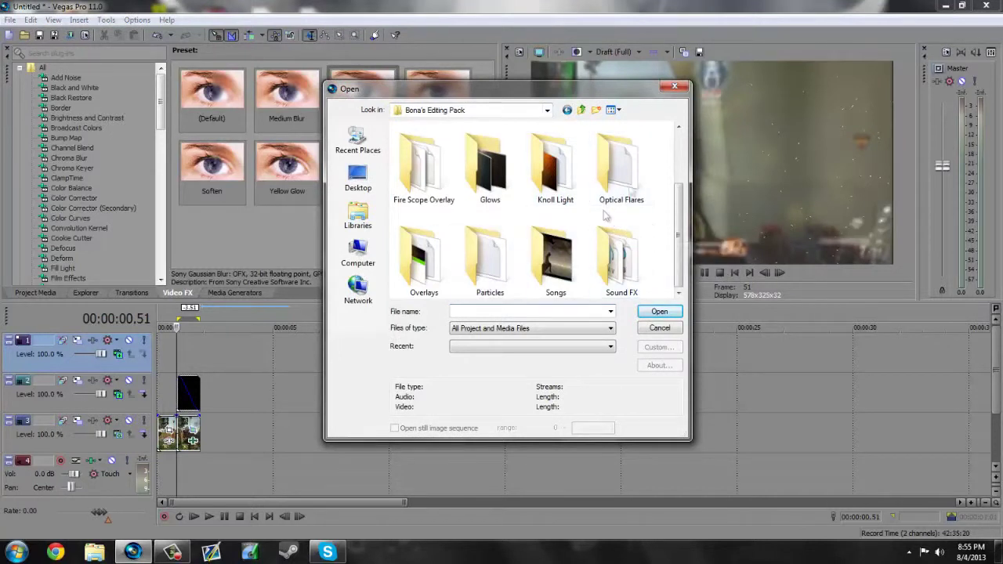
scroll(619, 248, "up", 1)
double_click(619, 247)
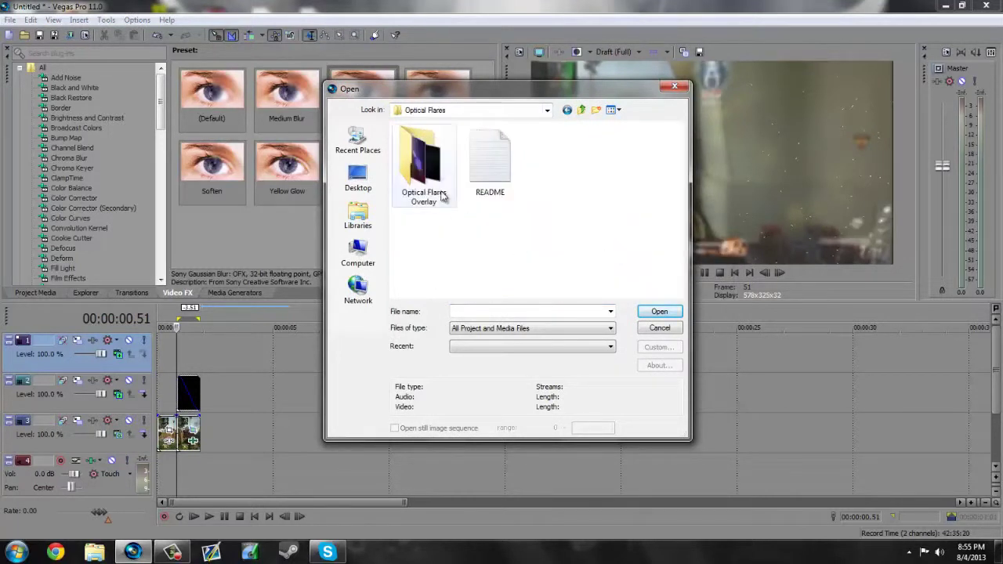
double_click(436, 182)
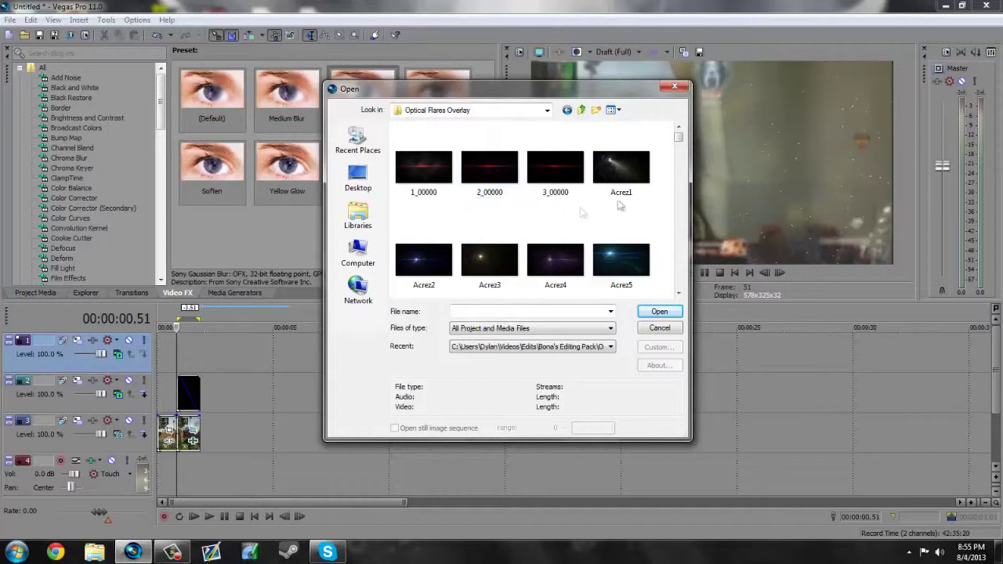
- Import the Flare1 image onto track 1 and trim it to match the short clips below
scroll(558, 210, "down", 1)
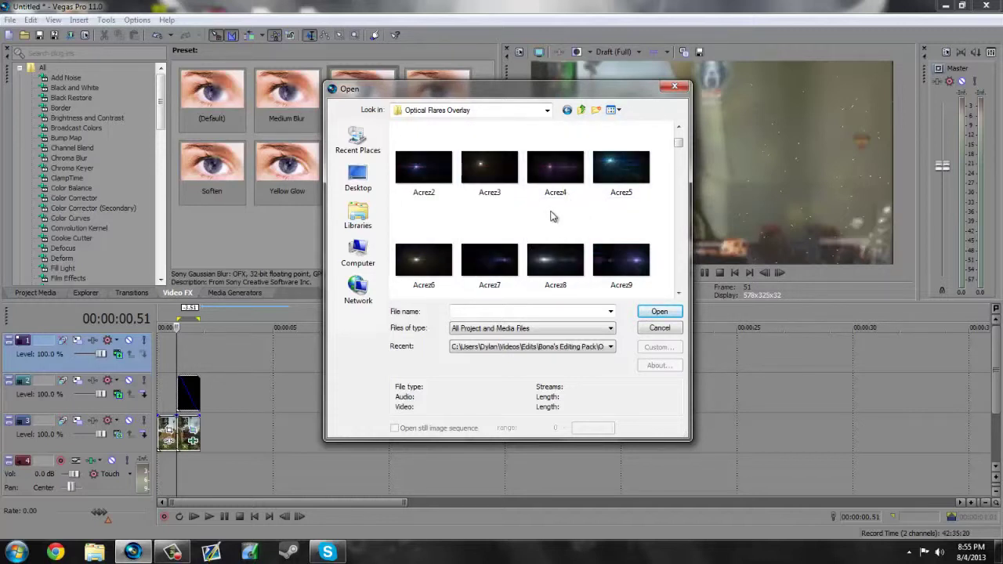
scroll(551, 216, "down", 4)
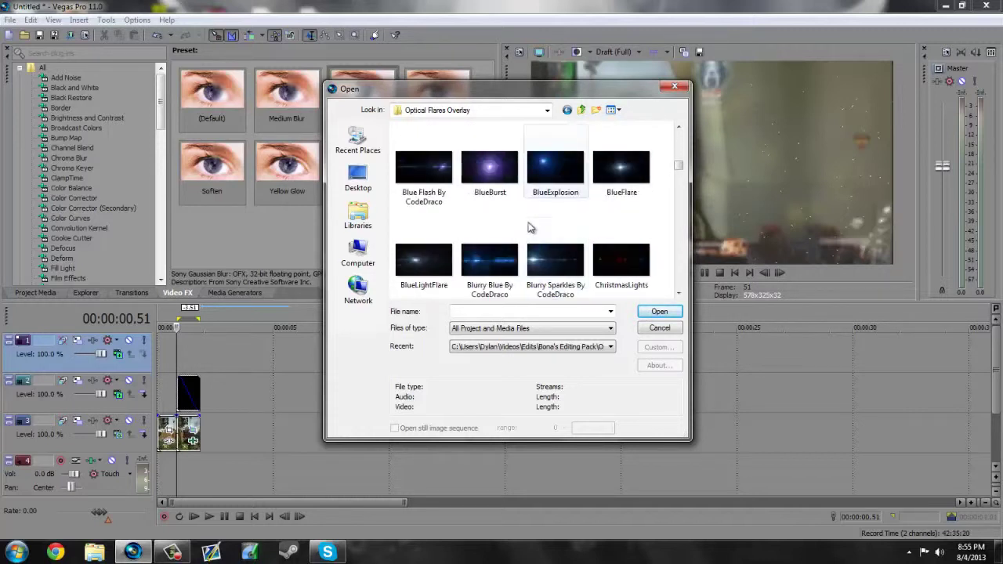
scroll(527, 229, "down", 1)
scroll(514, 247, "down", 1)
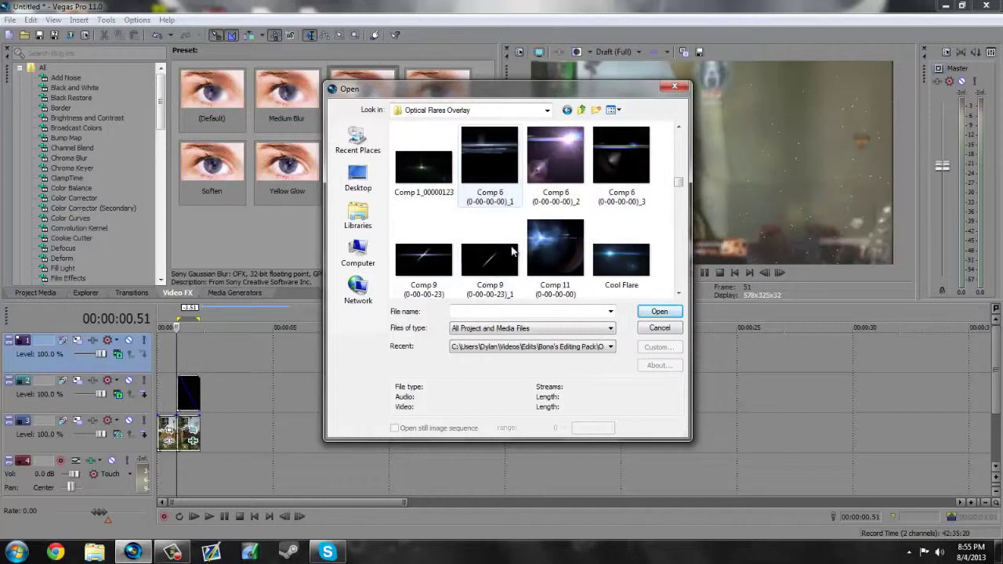
scroll(511, 251, "down", 3)
scroll(501, 235, "down", 1)
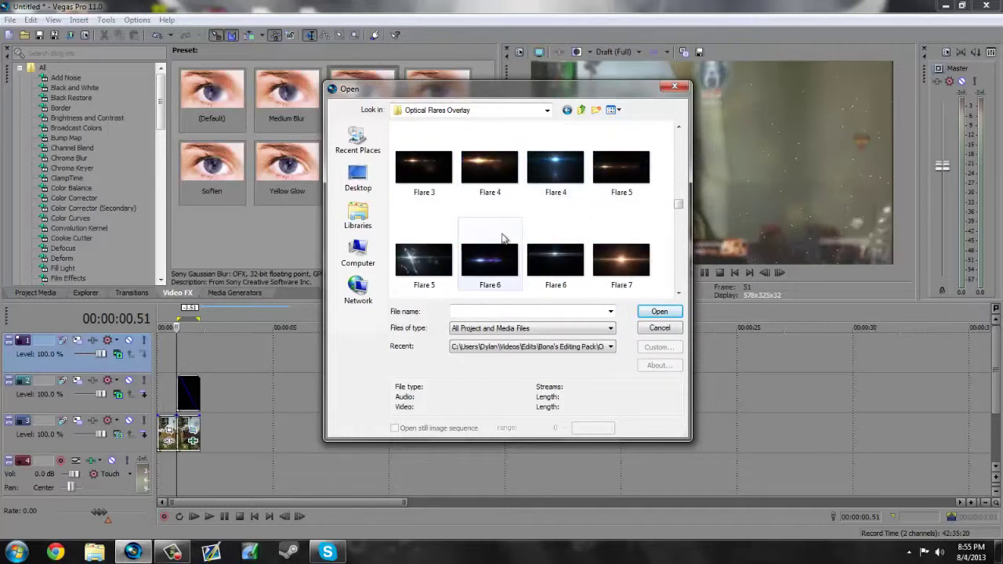
scroll(487, 218, "down", 1)
scroll(487, 218, "down", 2)
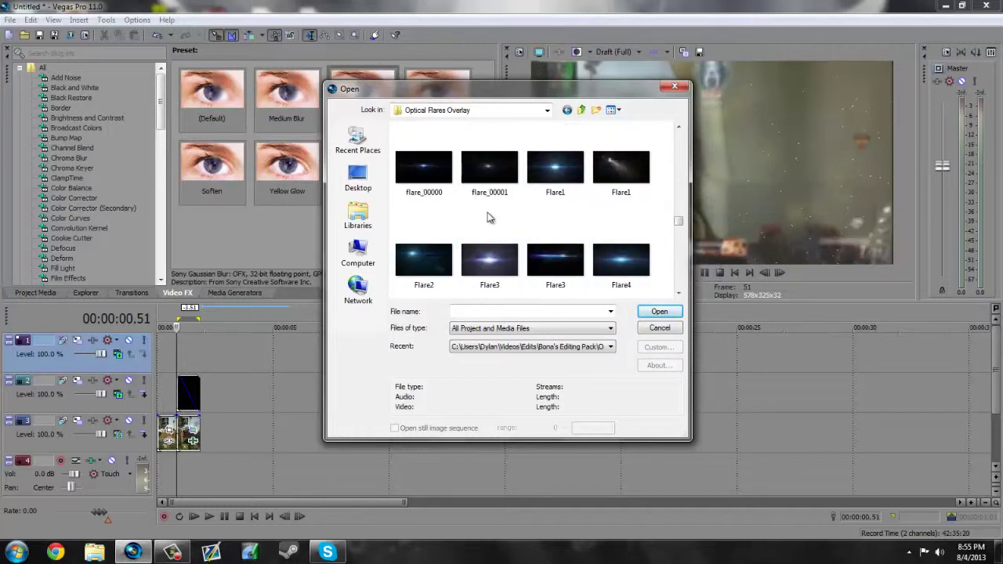
scroll(611, 219, "up", 1)
double_click(620, 258)
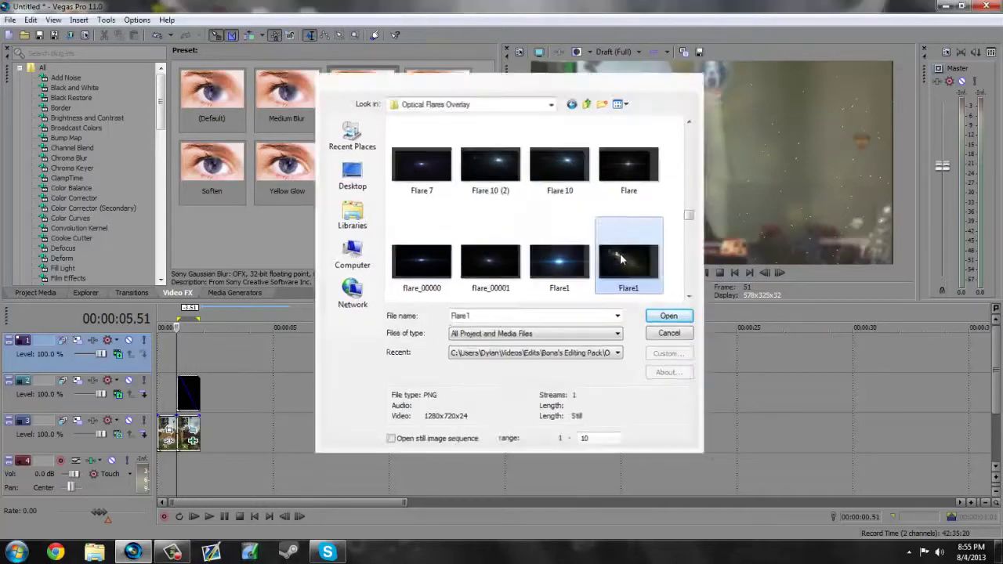
left_click_drag(294, 356, 200, 353)
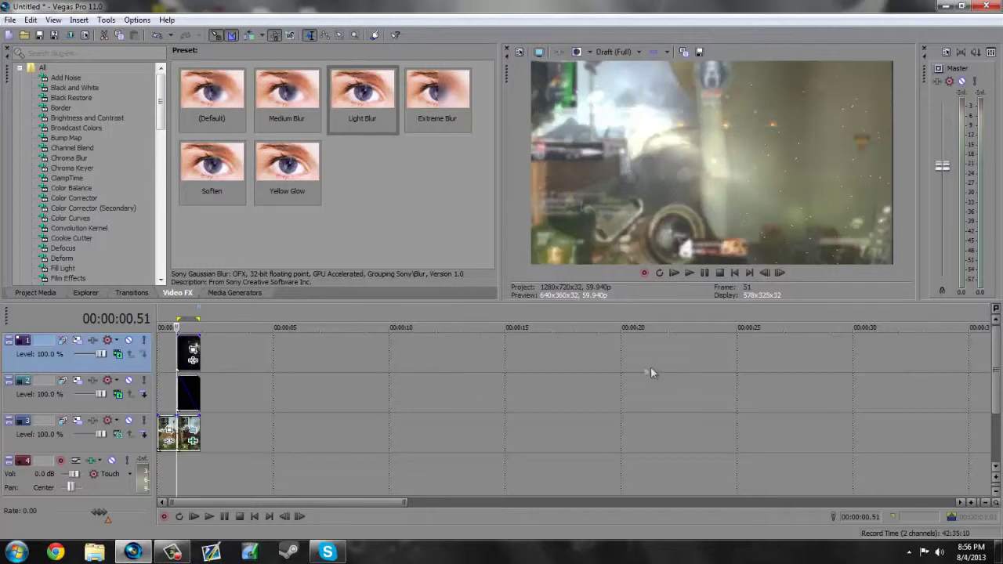
- Zoom the Flare1 pan/crop frame to 560.6 × 315.3, centred at 540.2, 321.2
left_click(193, 352)
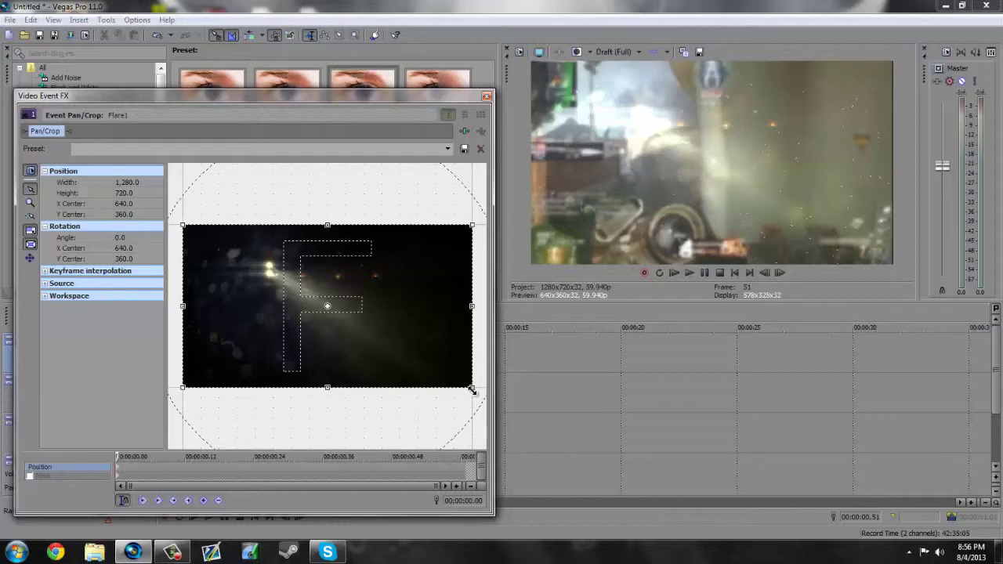
left_click_drag(472, 388, 424, 363)
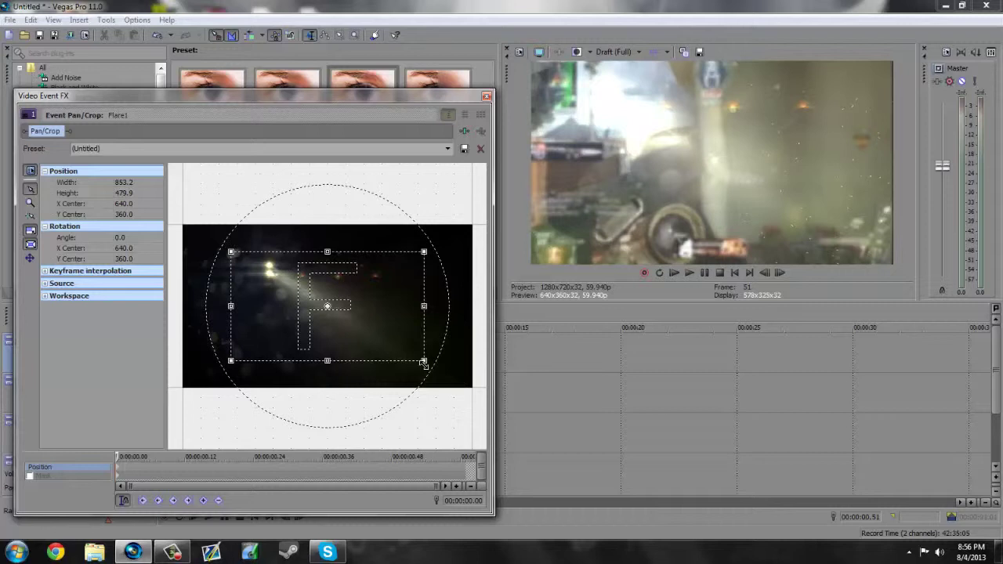
left_click_drag(421, 362, 397, 347)
left_click_drag(355, 315, 336, 309)
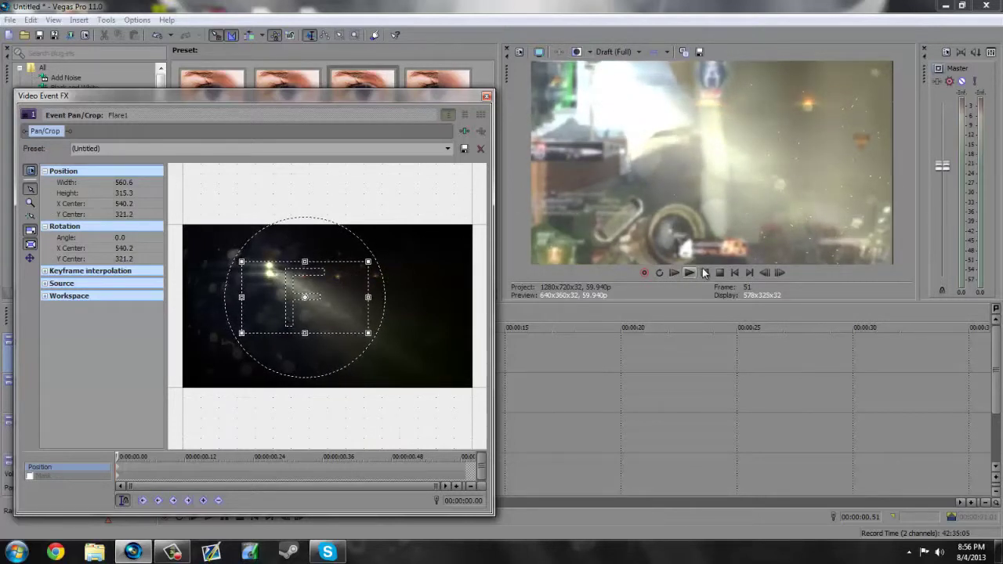
left_click(779, 272)
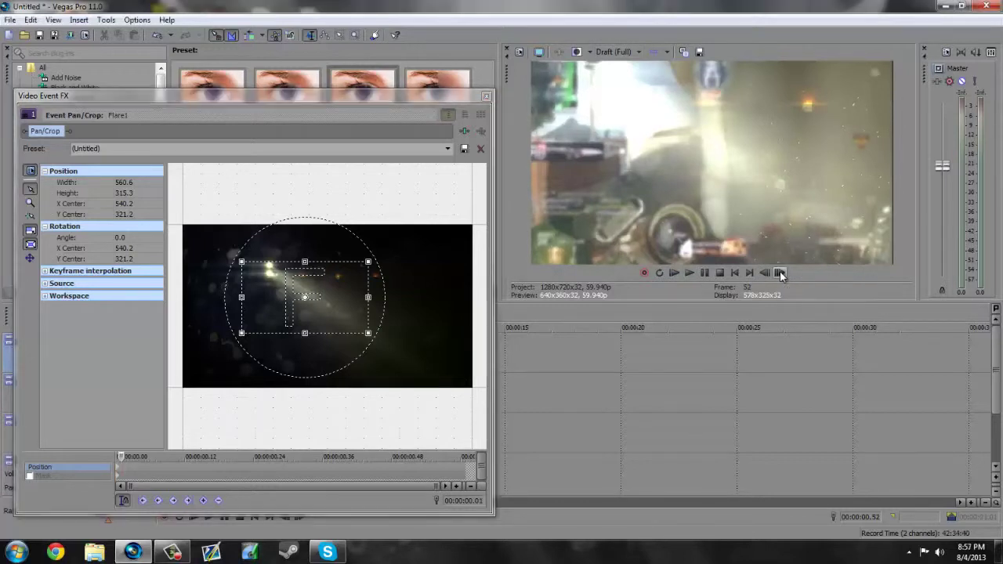
- Set the preview quality to full resolution
left_click(767, 273)
left_click(620, 53)
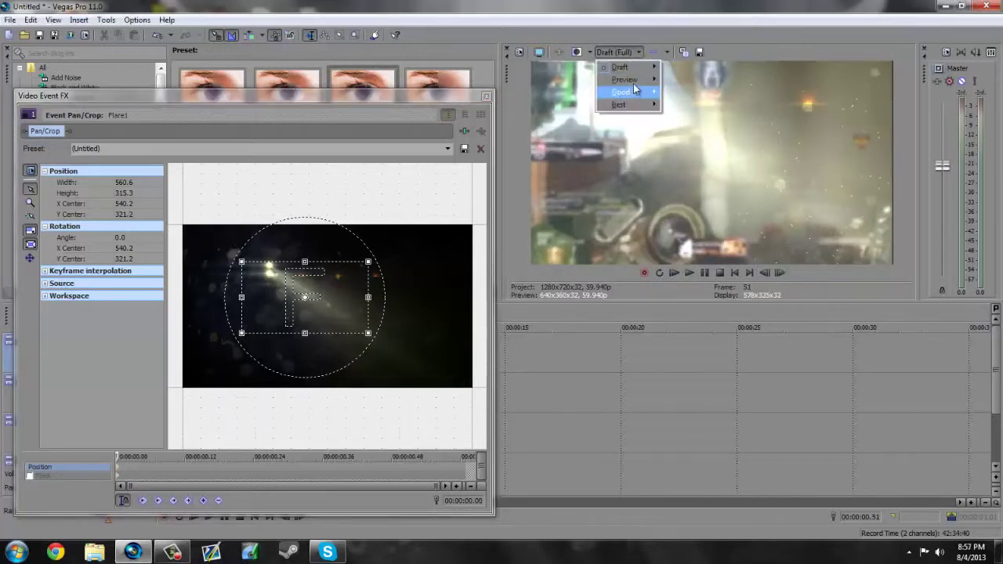
mouse_move(639, 85)
left_click(683, 93)
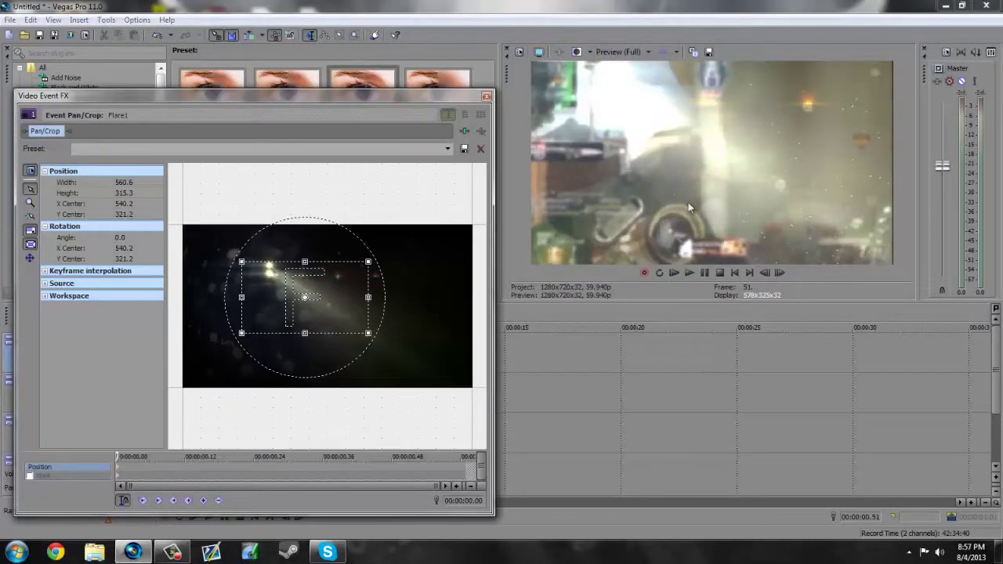
- Step the preview frame by frame past 0.30 s to follow the flare's tracking point
left_click(780, 273)
left_click(780, 273)
left_click(779, 274)
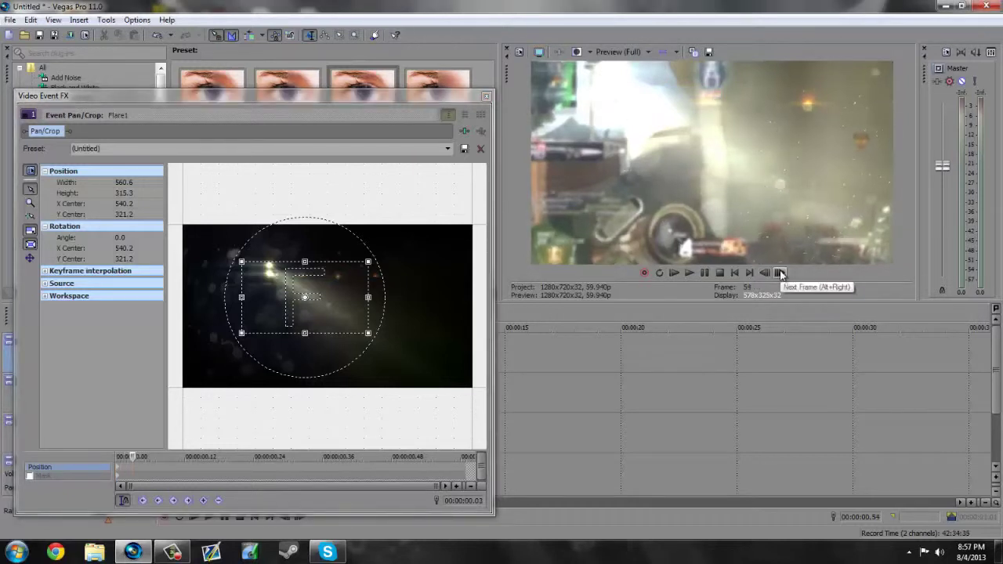
left_click(779, 273)
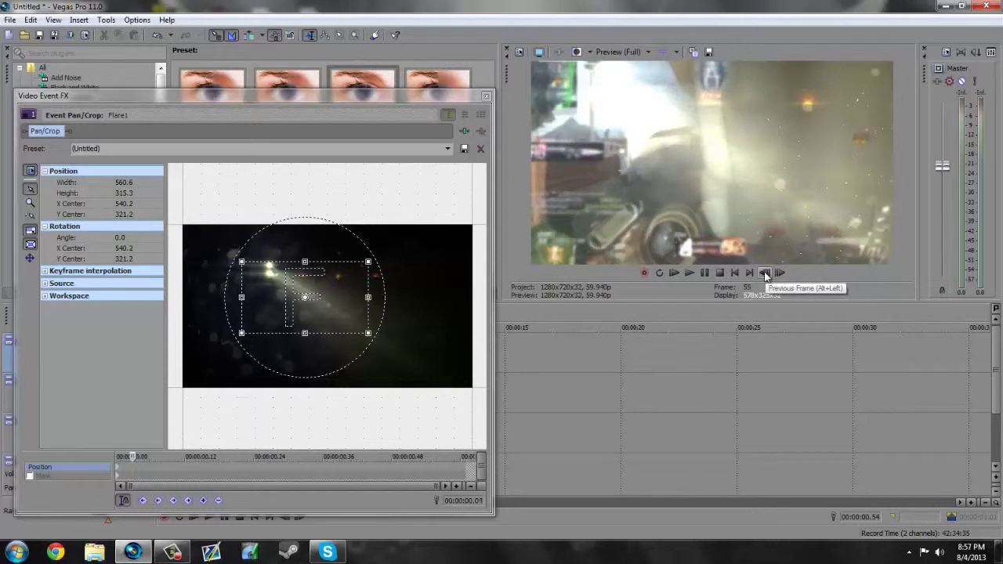
key("alt+Left")
left_click(780, 274)
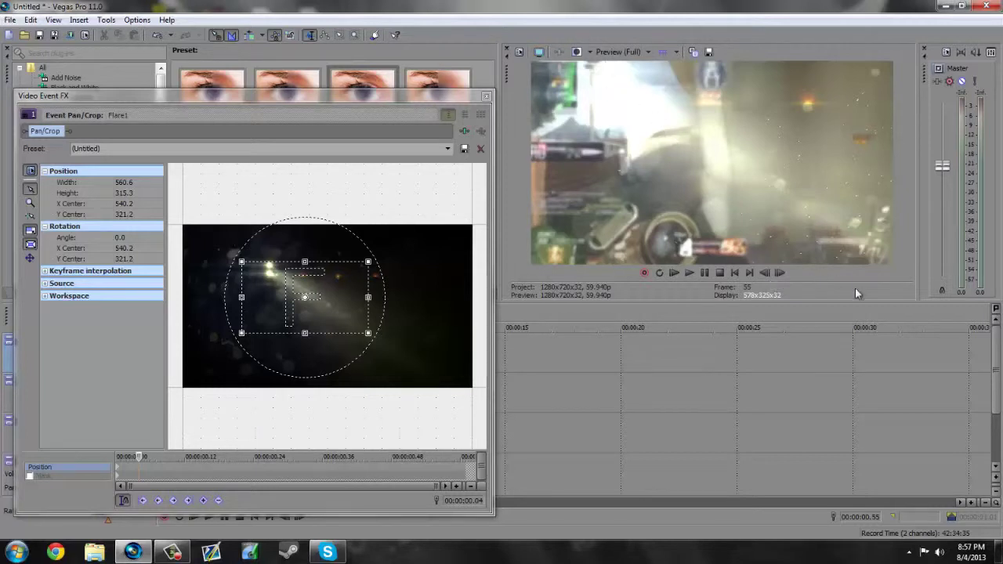
left_click(781, 273)
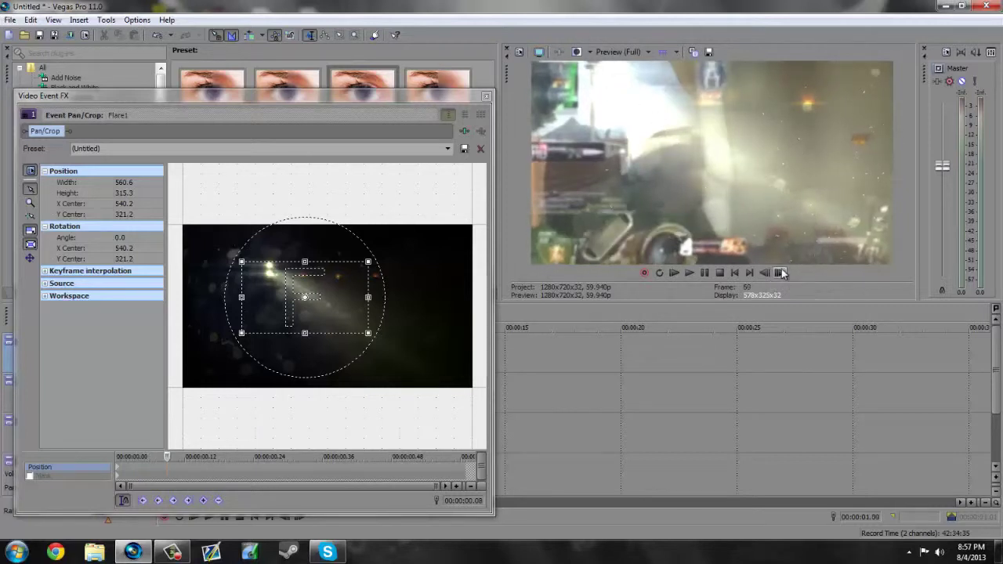
left_click(781, 273)
left_click(781, 273)
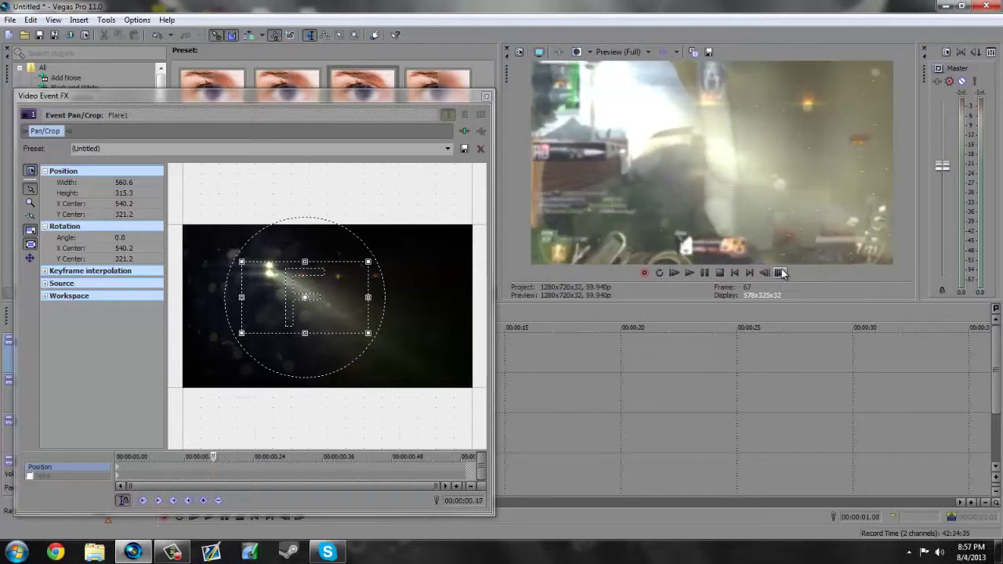
left_click(781, 272)
left_click(781, 273)
left_click(781, 273)
left_click(781, 272)
left_click(781, 273)
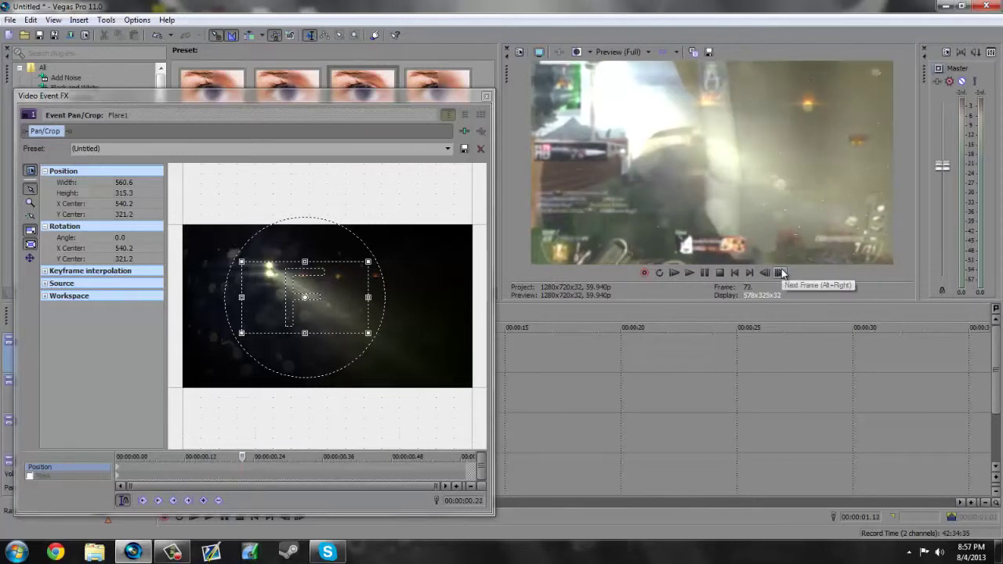
left_click(781, 272)
left_click(782, 273)
left_click(781, 273)
left_click(781, 273)
left_click(781, 272)
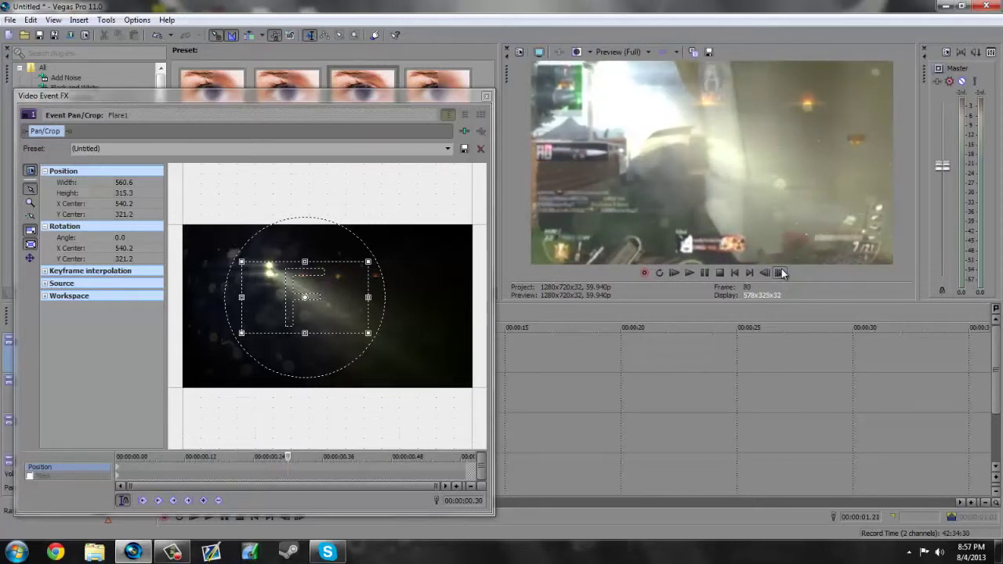
left_click(781, 273)
left_click(781, 272)
left_click(781, 273)
left_click(781, 273)
left_click(781, 273)
left_click(781, 273)
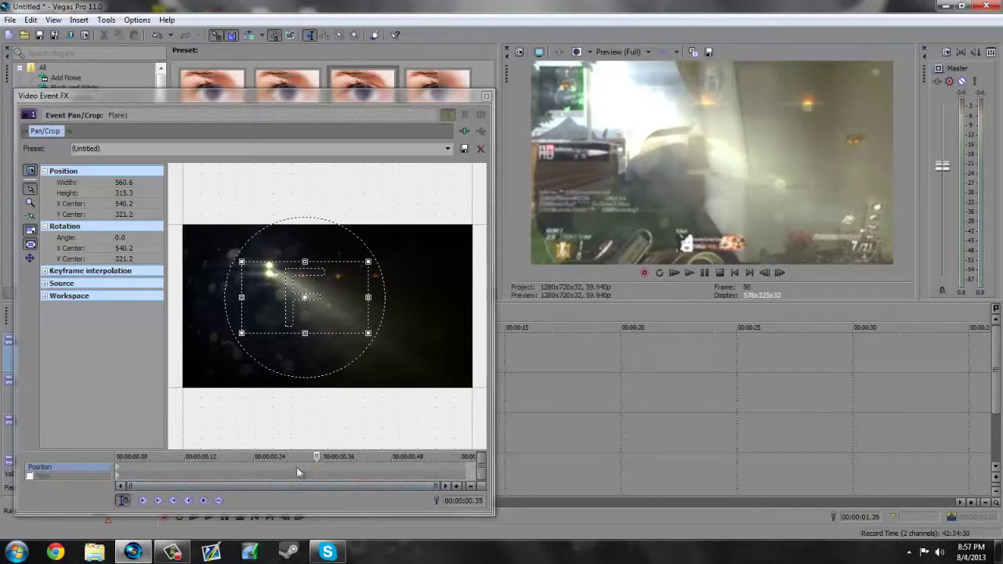
- Return to 0.24 s and compare the light's motion frame by frame
left_click(253, 474)
left_click(779, 273)
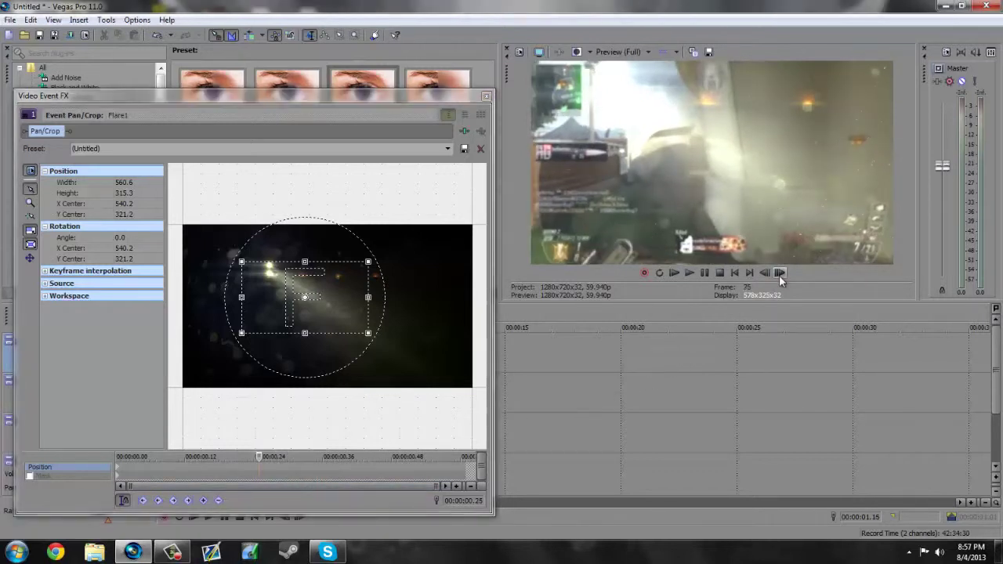
left_click(779, 273)
left_click(779, 273)
left_click(779, 272)
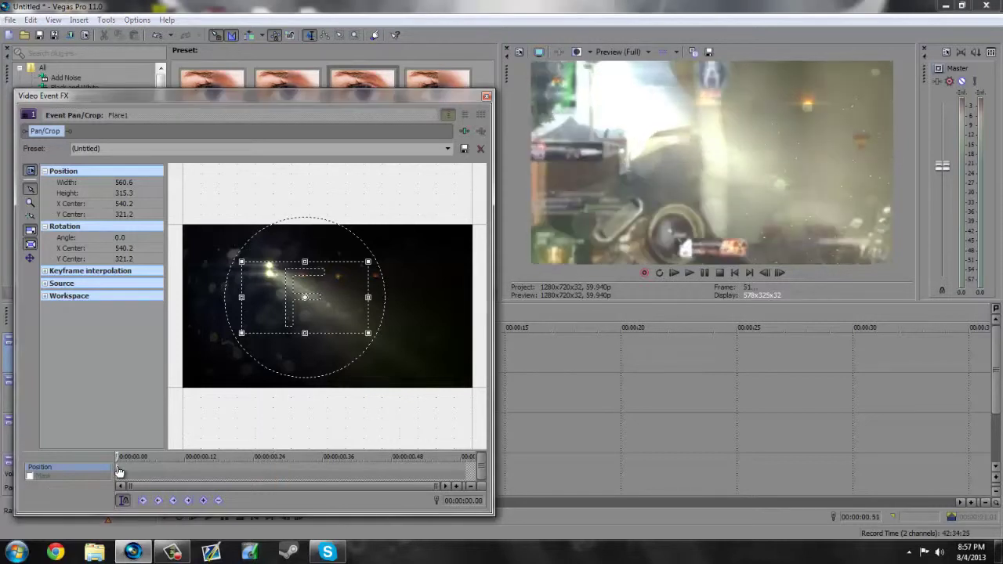
left_click(780, 272)
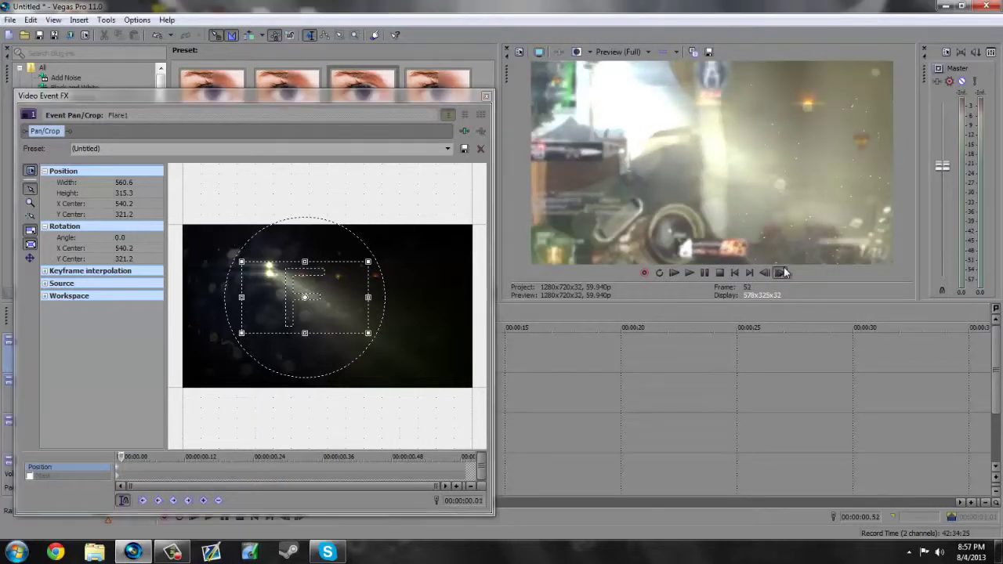
left_click(780, 272)
left_click(780, 272)
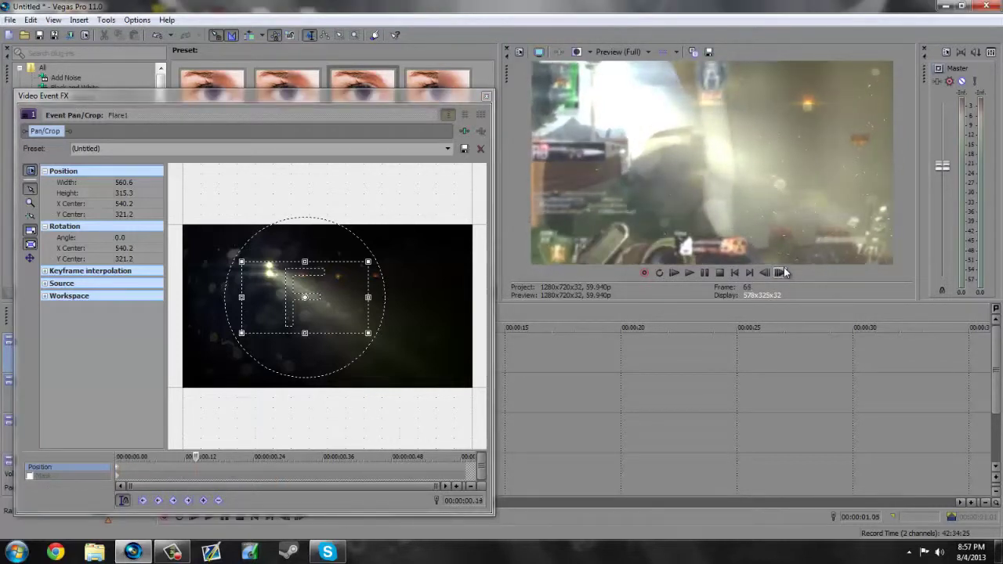
left_click(780, 272)
left_click(781, 272)
left_click(780, 272)
left_click(780, 271)
left_click(780, 272)
left_click(780, 272)
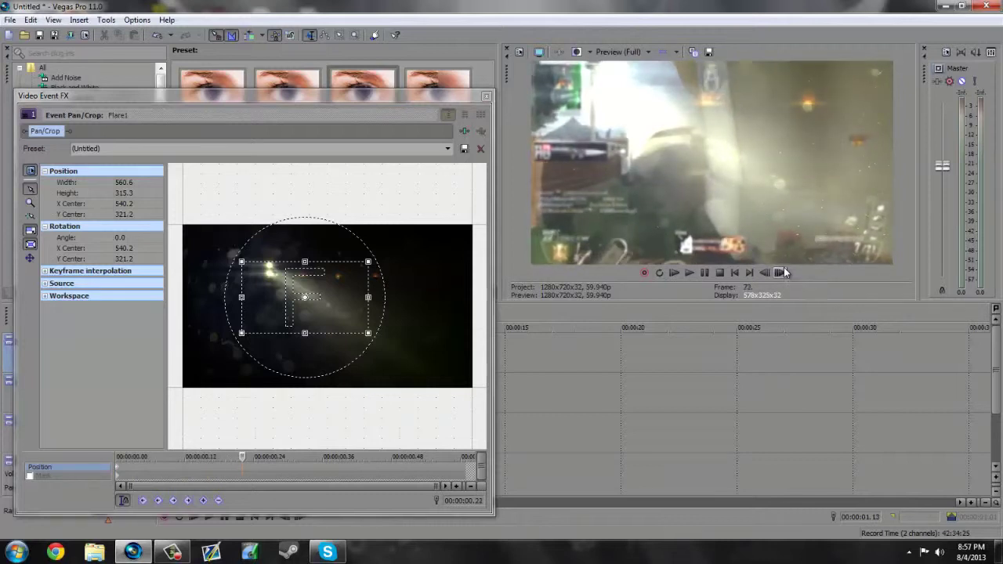
left_click(780, 272)
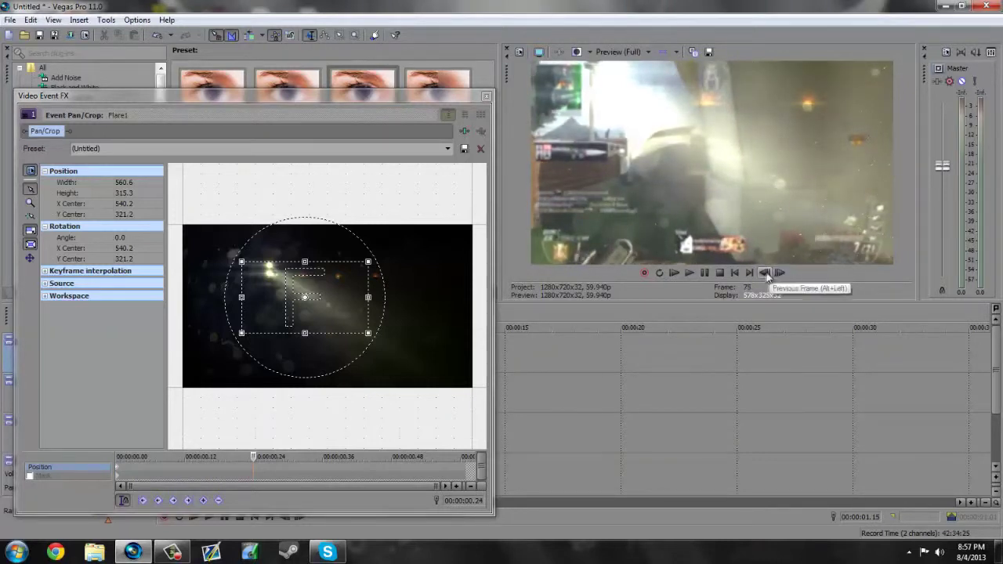
left_click(765, 272)
left_click(775, 273)
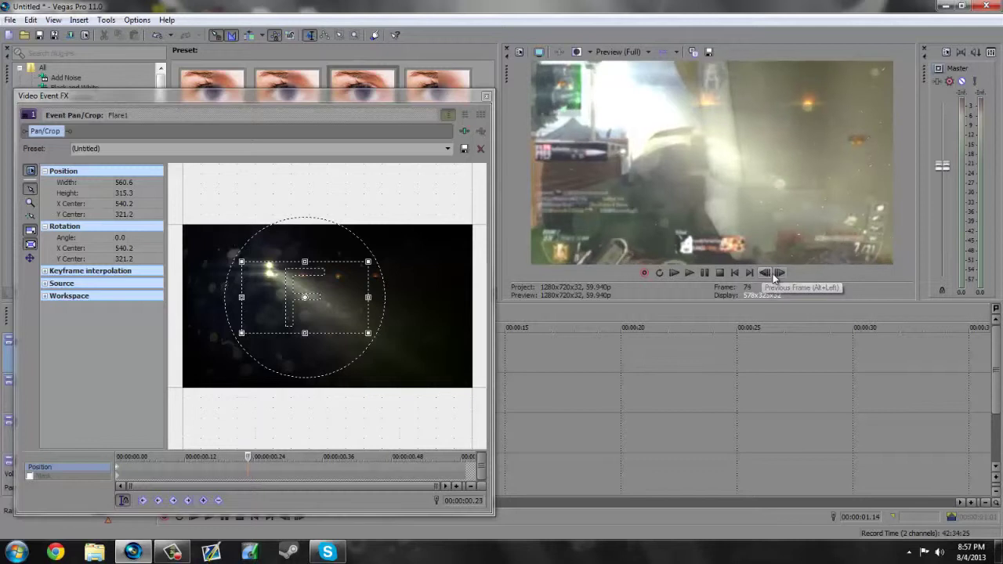
left_click(776, 273)
left_click(775, 273)
left_click(774, 274)
left_click(774, 274)
left_click(774, 274)
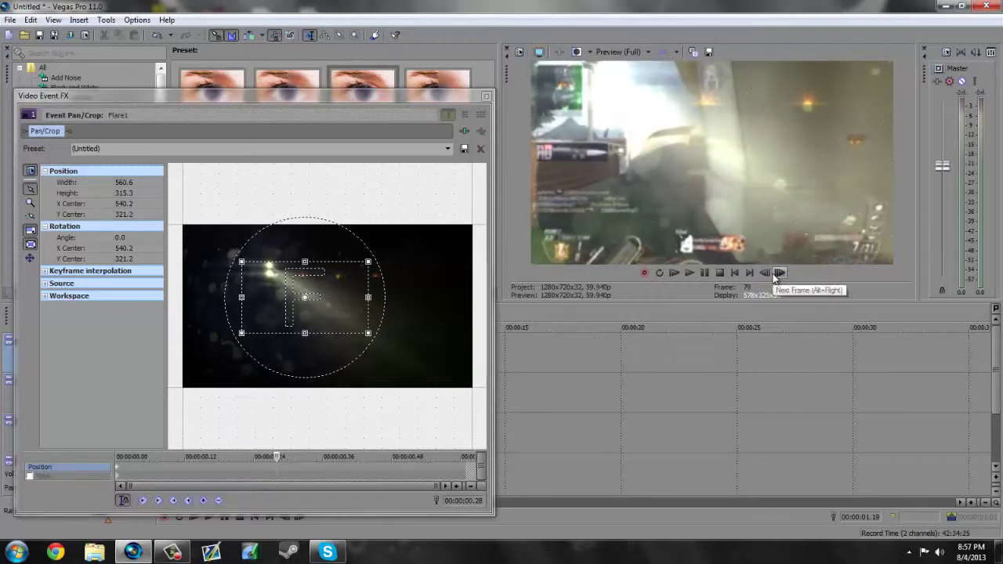
left_click(764, 273)
left_click(765, 273)
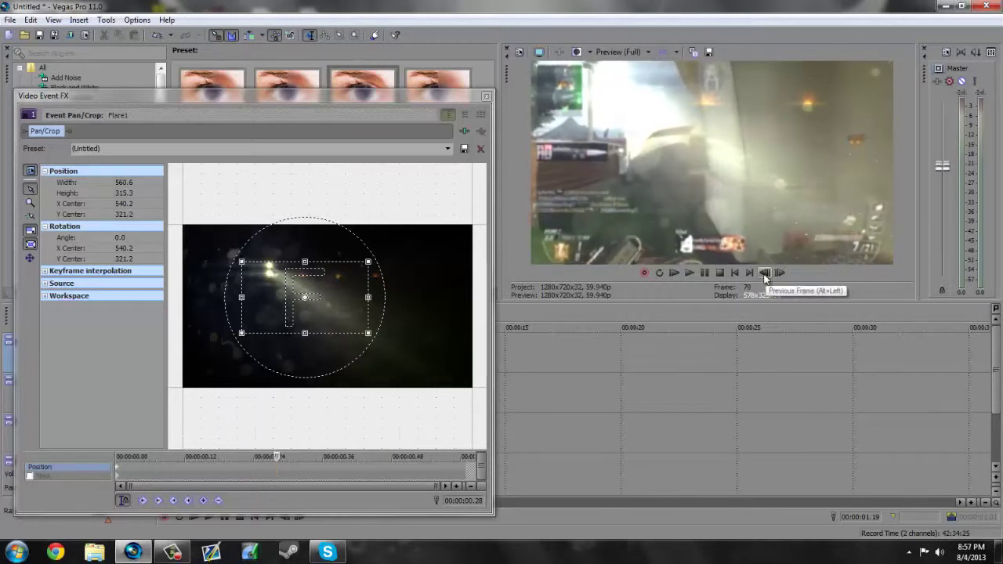
left_click(778, 273)
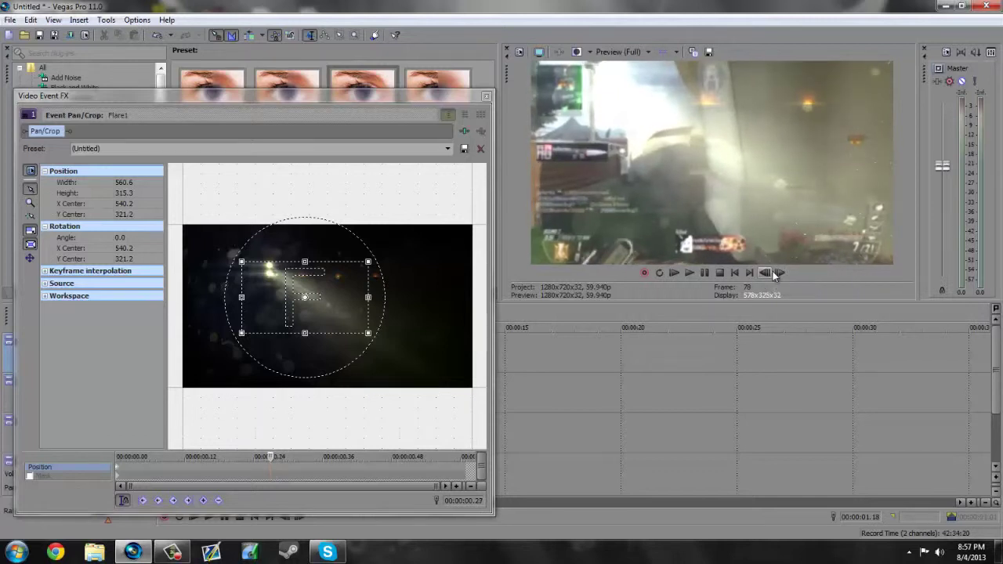
left_click(780, 272)
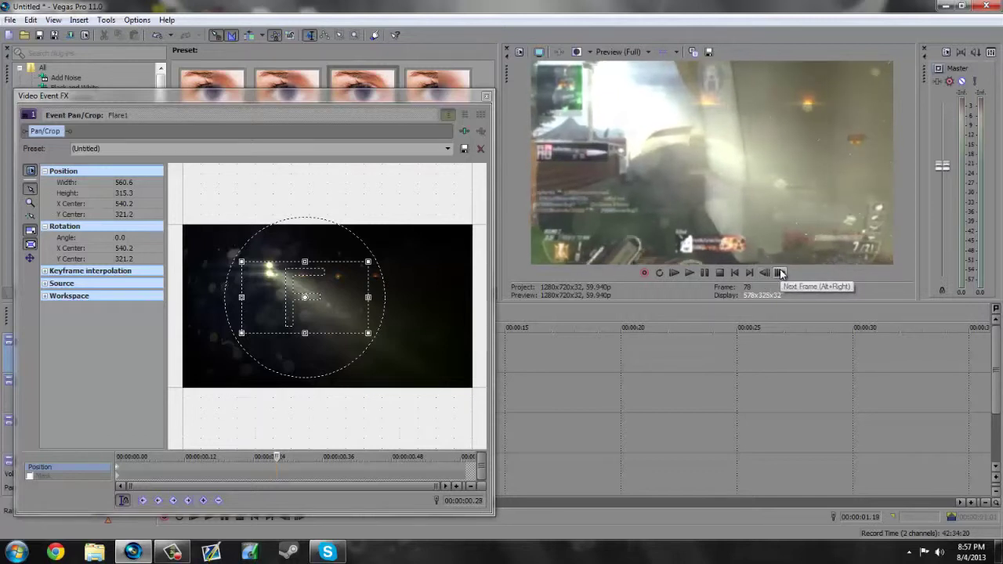
left_click(768, 272)
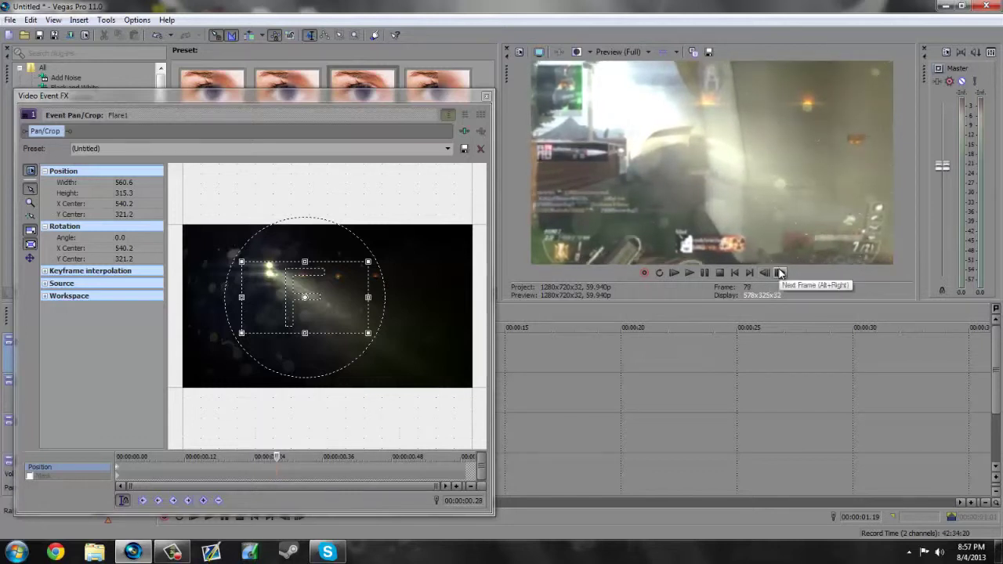
left_click(779, 272)
left_click(779, 273)
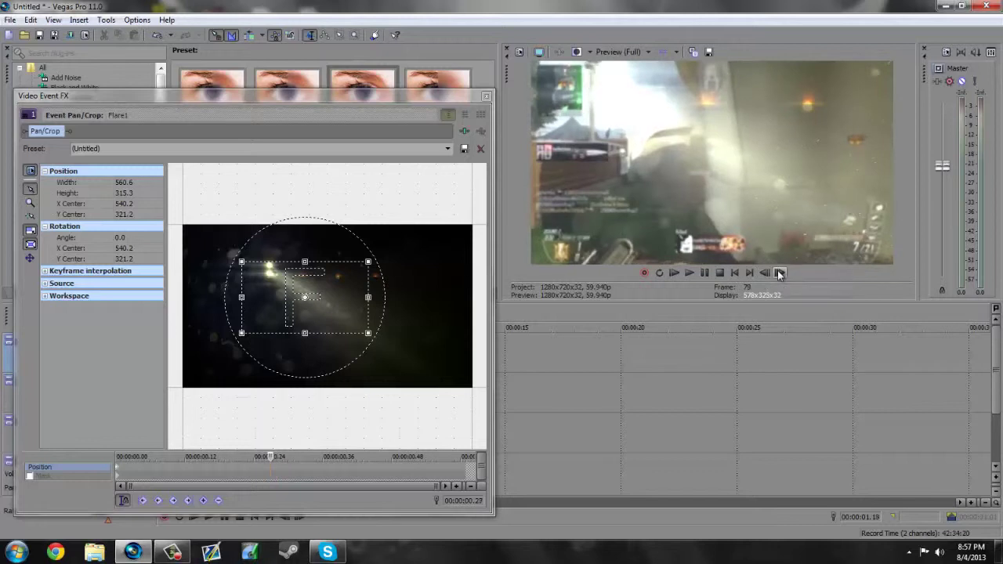
left_click(766, 272)
left_click(780, 273)
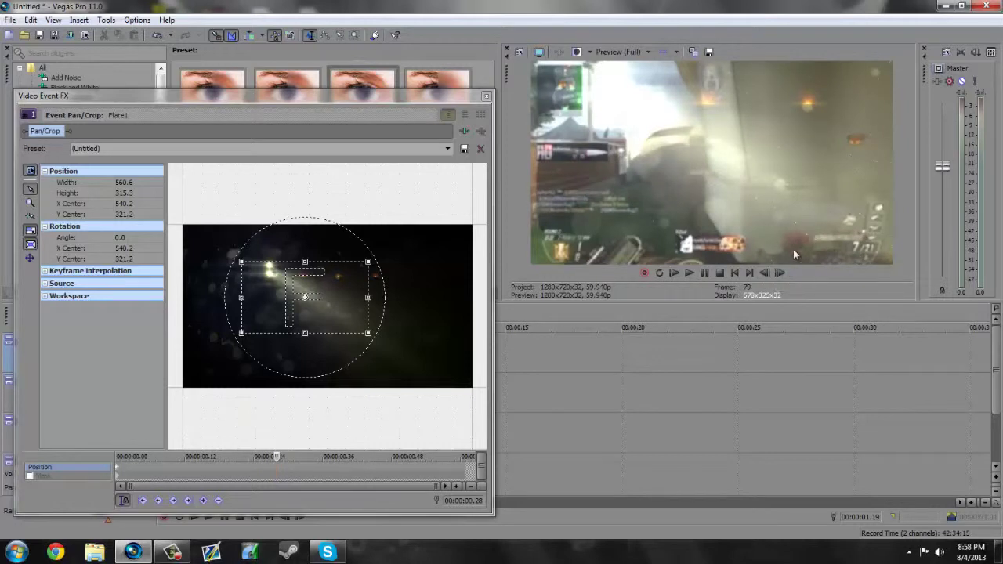
left_click(763, 274)
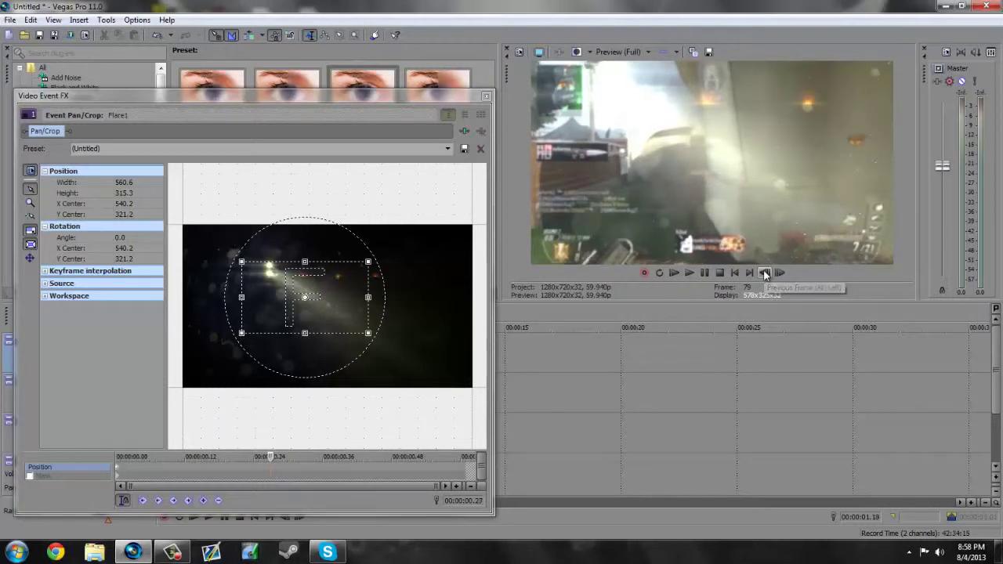
- Add a position keyframe at 0.24 s and shift the flare to X centre 543.0 a frame later
left_click(203, 500)
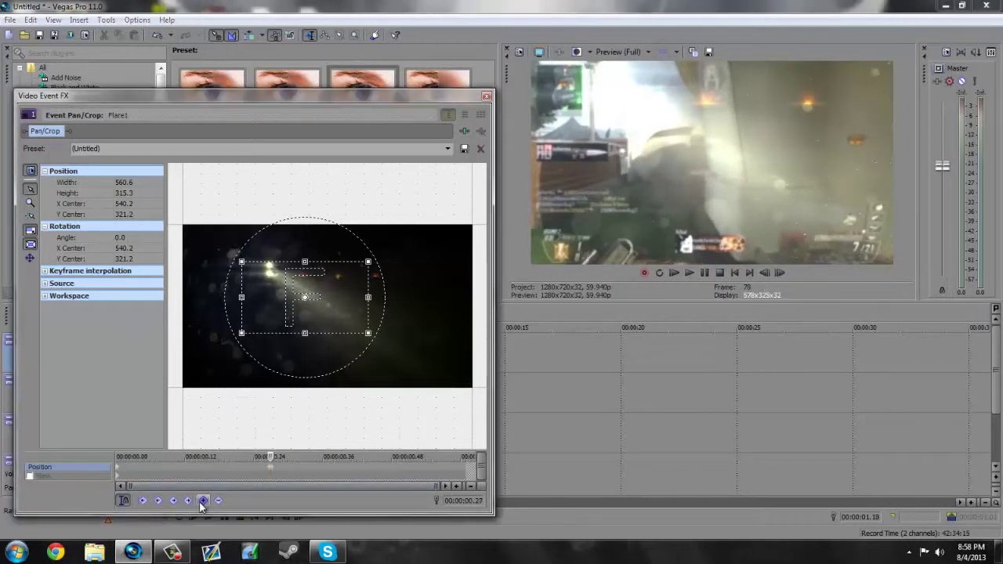
left_click(778, 274)
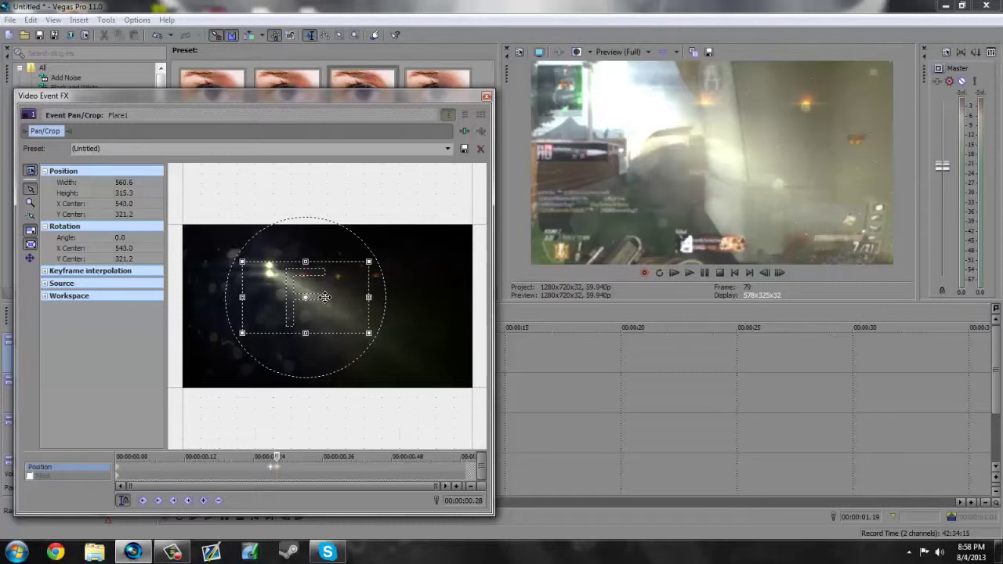
left_click(765, 272)
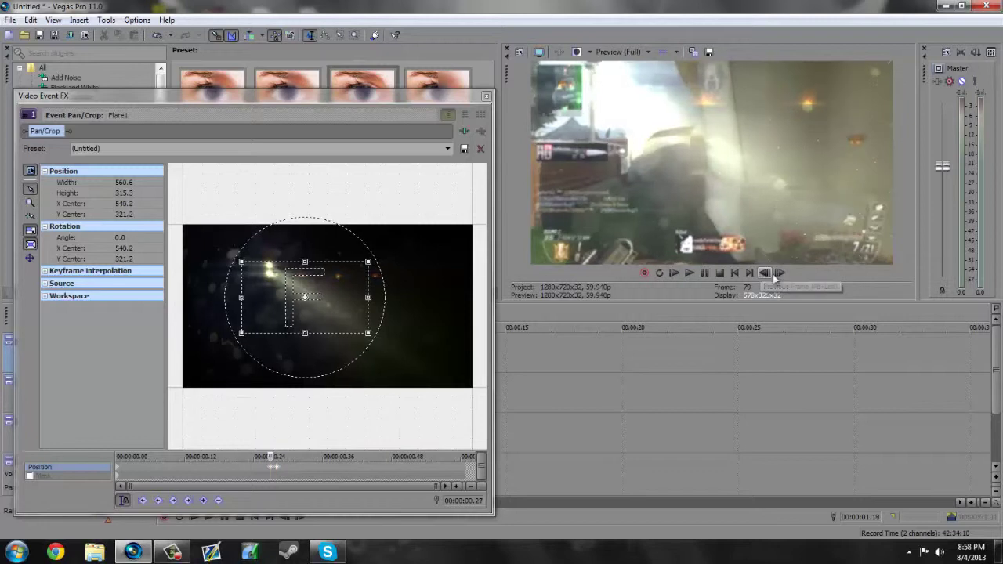
left_click(778, 274)
left_click_drag(334, 315, 333, 315)
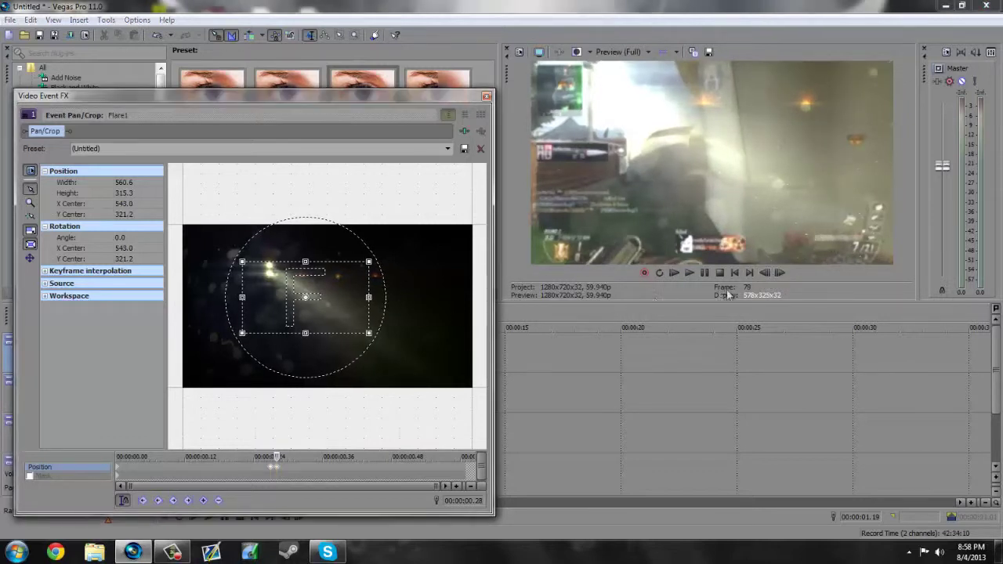
- Add a position keyframe at 0.31 s and shift the flare to X centre 545.8
left_click(767, 272)
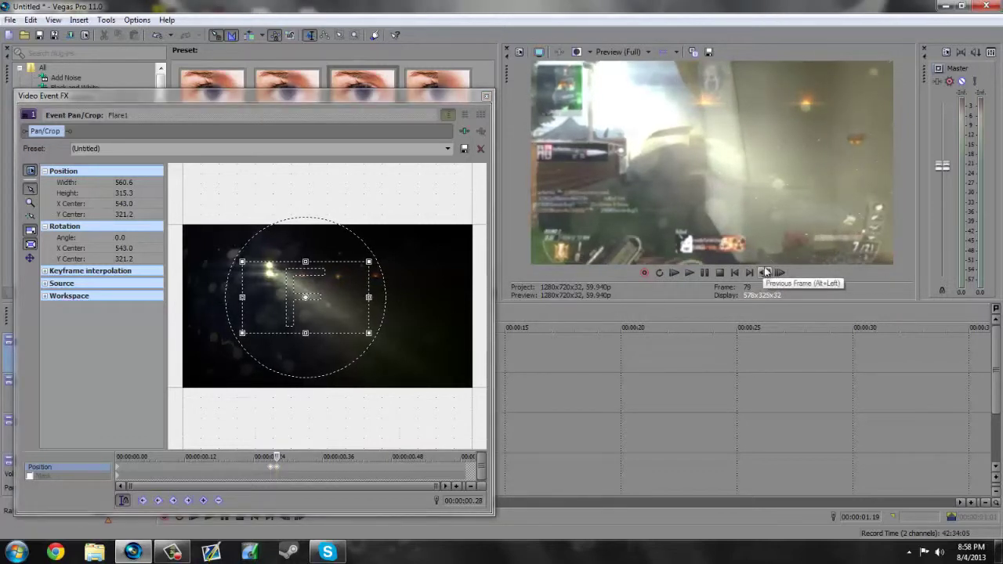
left_click(764, 273)
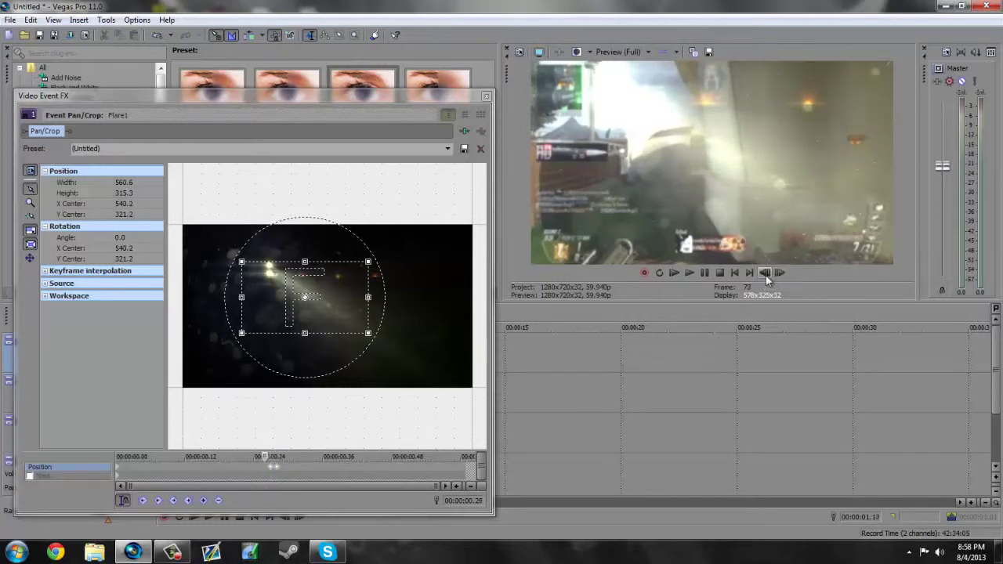
left_click(780, 272)
left_click(780, 272)
left_click(775, 273)
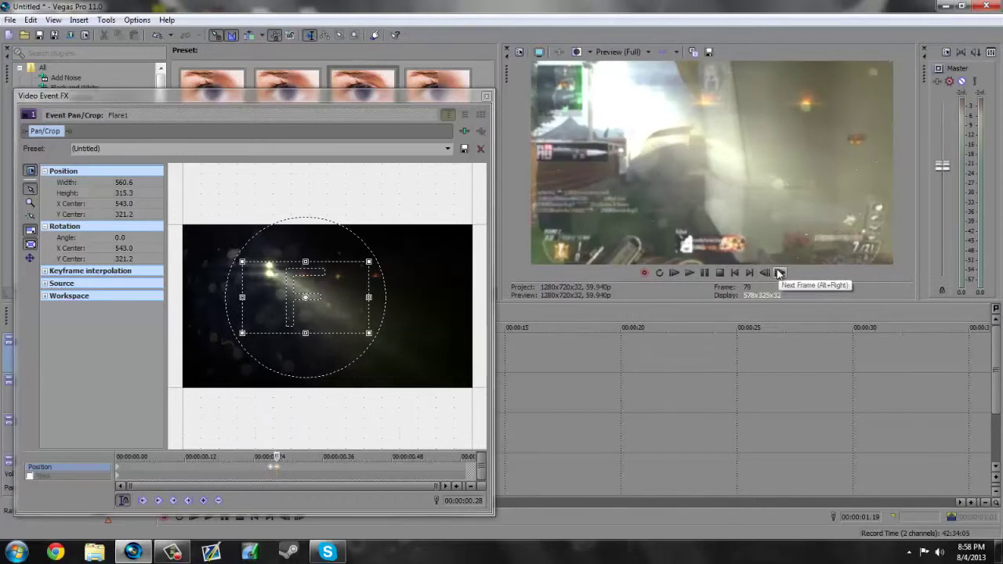
left_click(780, 273)
left_click(779, 273)
left_click(780, 273)
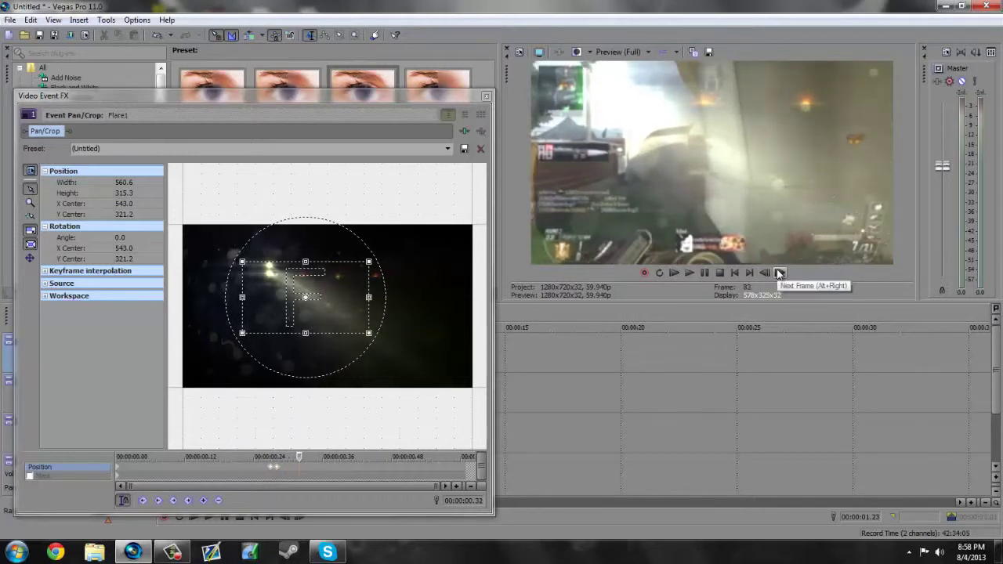
left_click(188, 499)
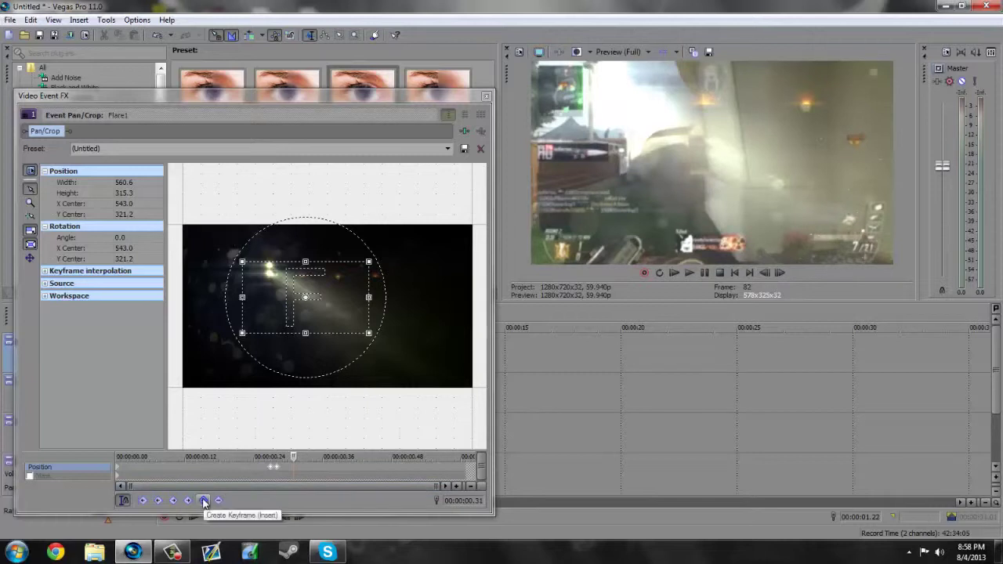
left_click(782, 274)
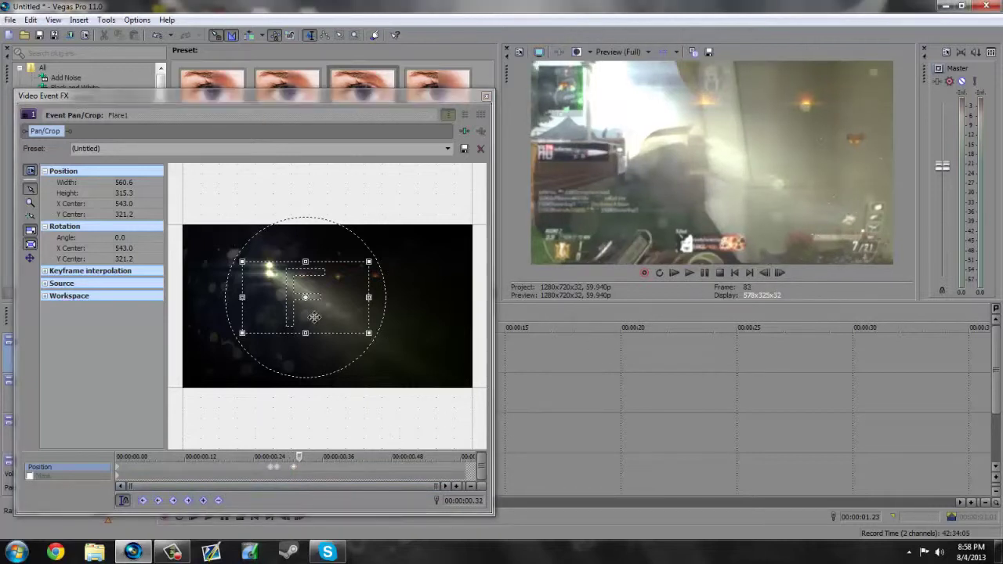
left_click_drag(314, 316, 314, 316)
left_click(764, 273)
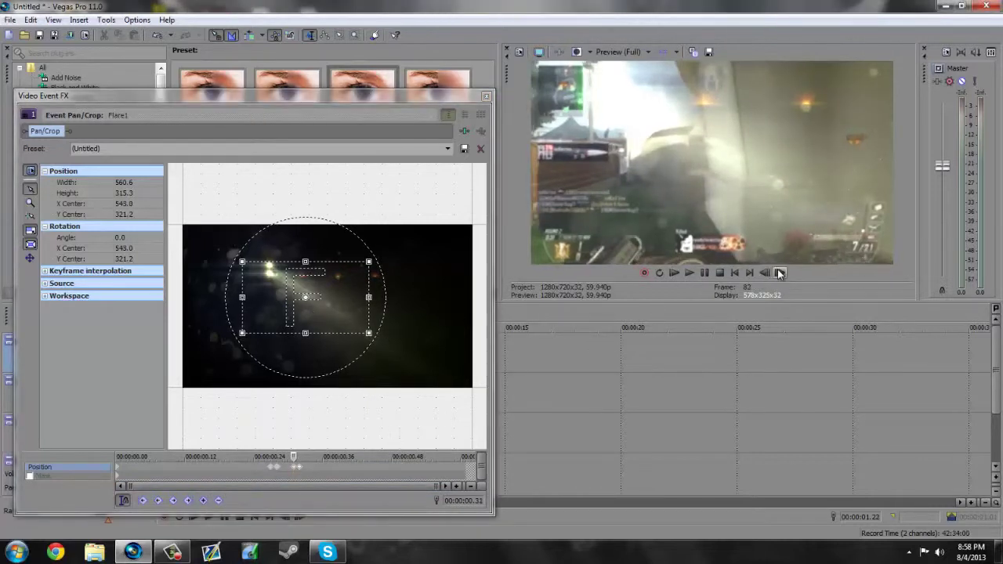
left_click(779, 273)
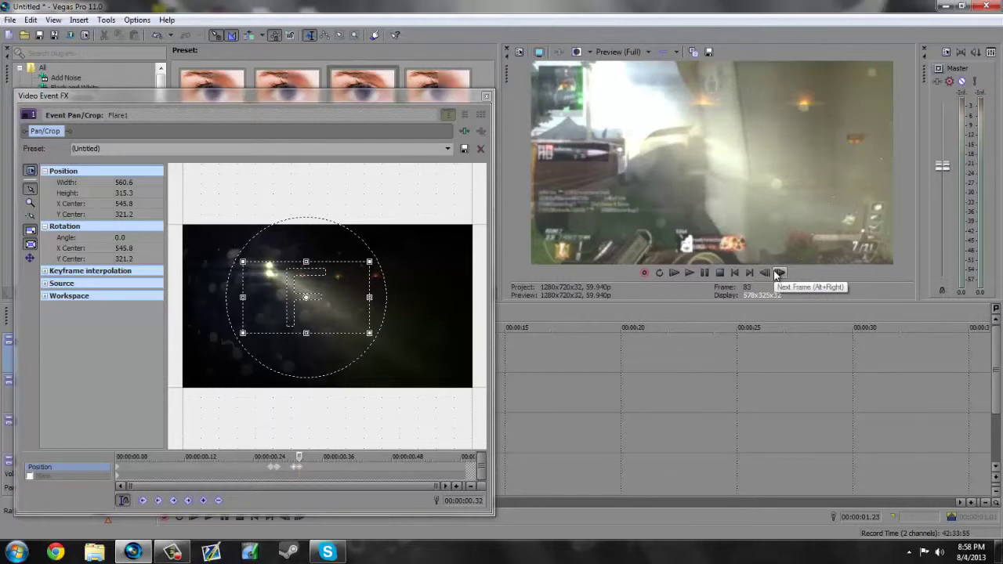
- Add position keyframes every few frames, nudging the crop box right toward X centre 565.2
left_click(779, 274)
left_click(780, 273)
left_click(779, 273)
left_click(779, 274)
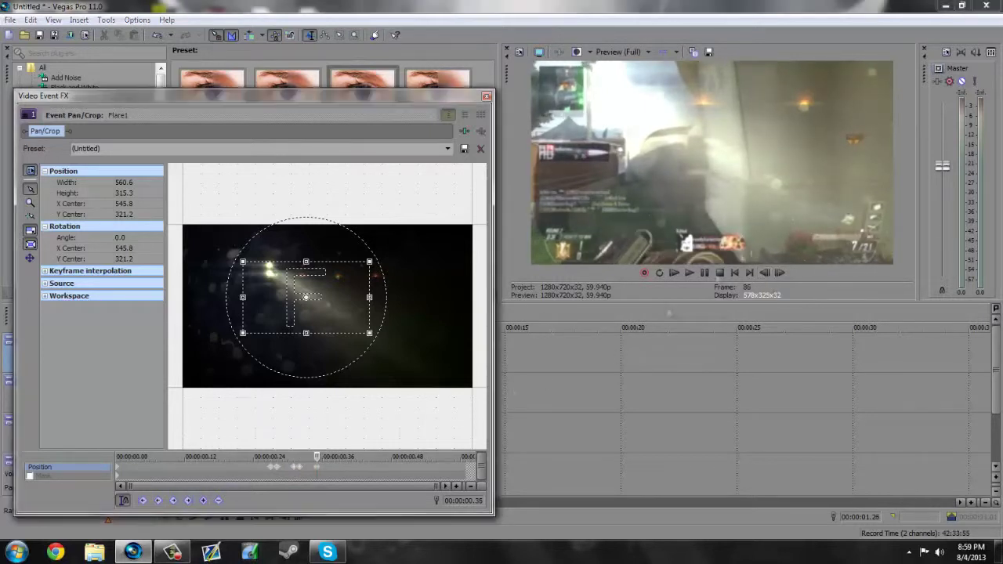
left_click(380, 311)
left_click(779, 273)
left_click(780, 273)
left_click(780, 273)
left_click(780, 274)
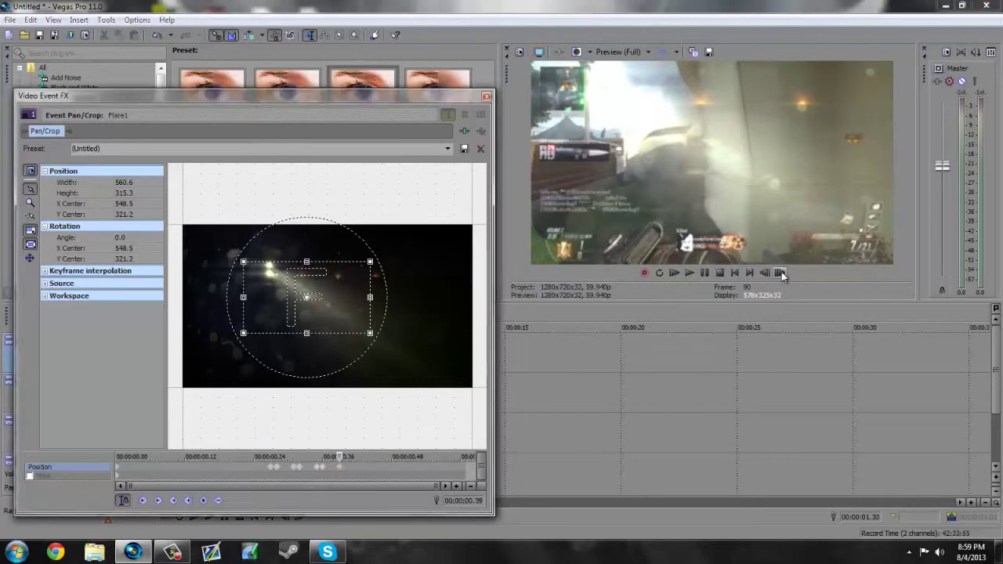
left_click_drag(380, 312, 382, 312)
left_click(780, 274)
left_click(779, 273)
left_click(780, 274)
left_click(779, 273)
left_click(780, 274)
left_click(779, 274)
left_click(780, 273)
left_click(779, 273)
left_click(780, 273)
left_click(779, 274)
left_click(780, 274)
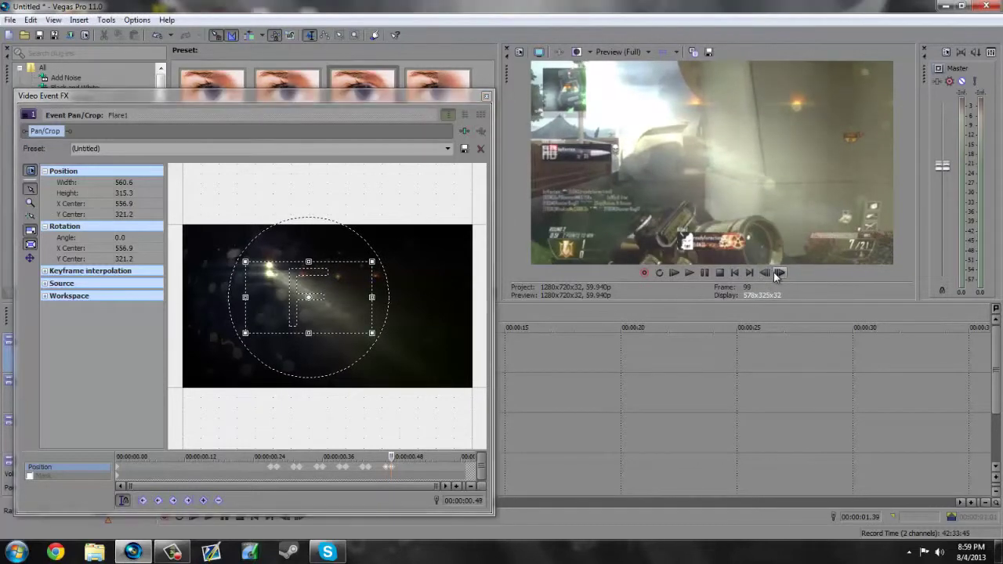
- Step through to the end of the Flare1 event and close the Pan/Crop window
left_click(773, 276)
left_click(773, 277)
left_click(772, 276)
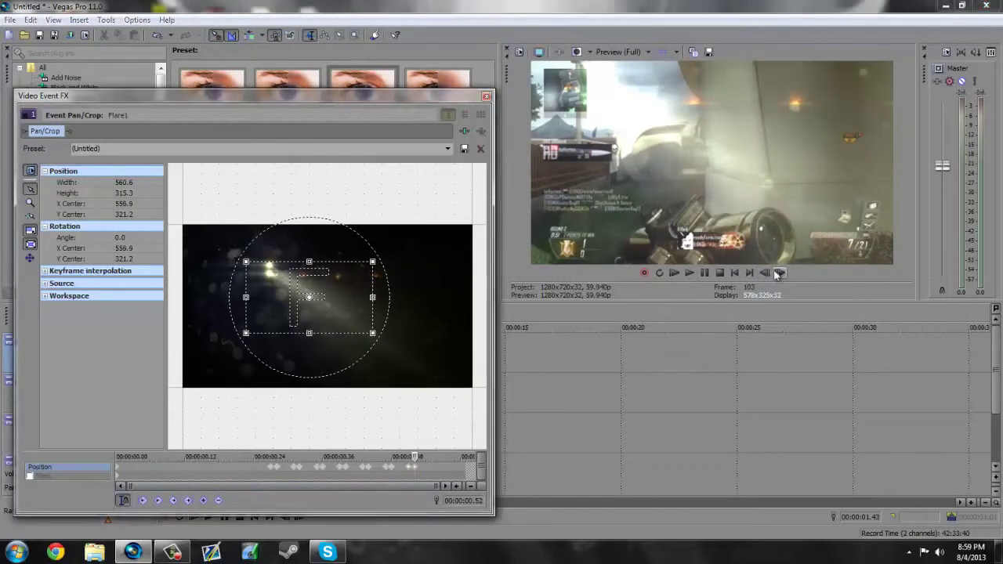
left_click(772, 277)
left_click(773, 276)
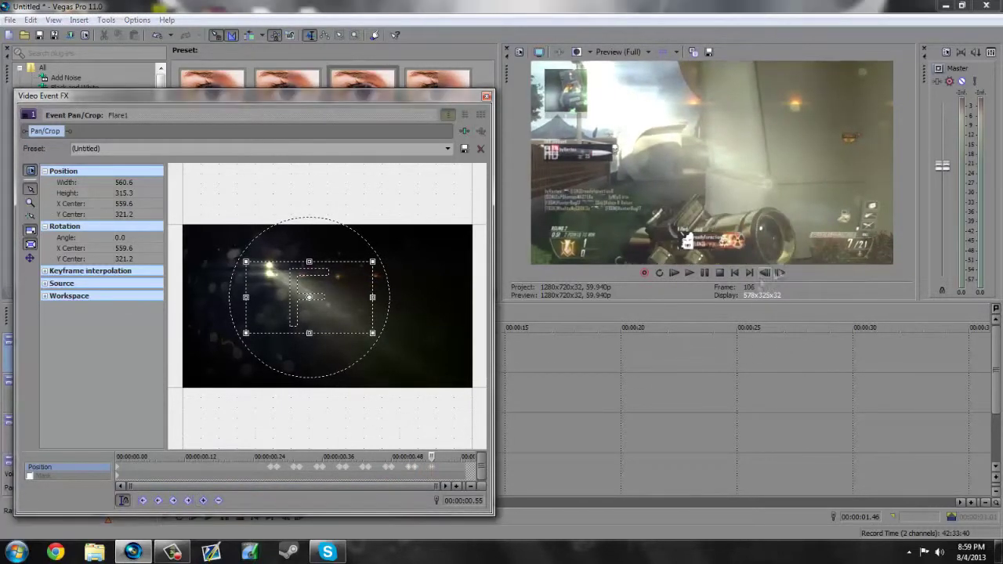
left_click(776, 275)
left_click(775, 274)
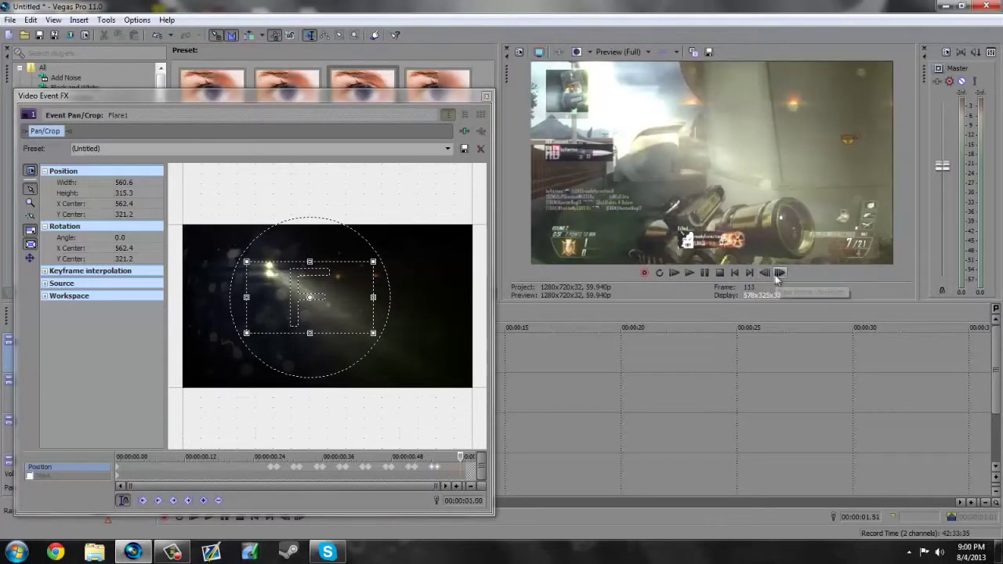
left_click(776, 275)
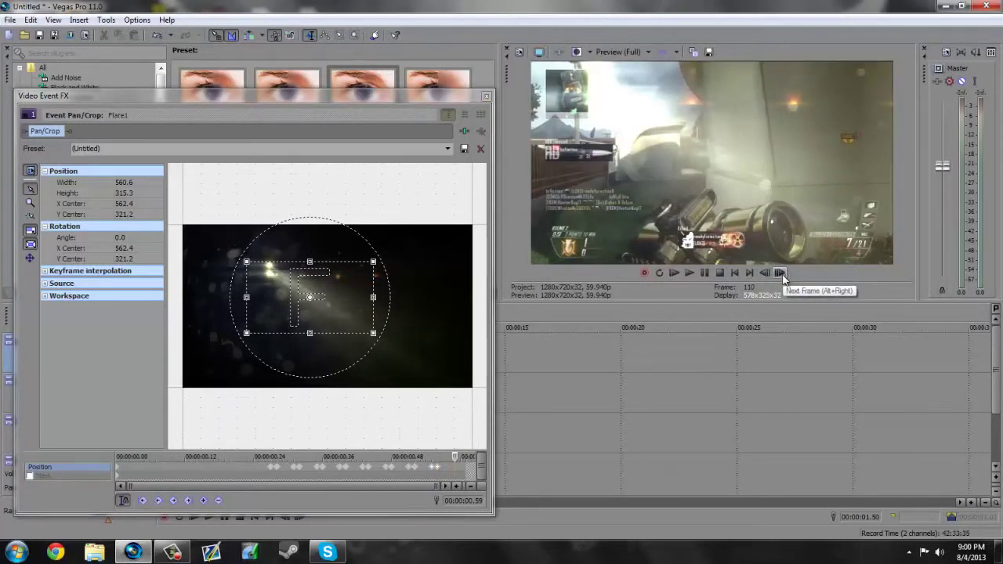
left_click(778, 274)
left_click(766, 273)
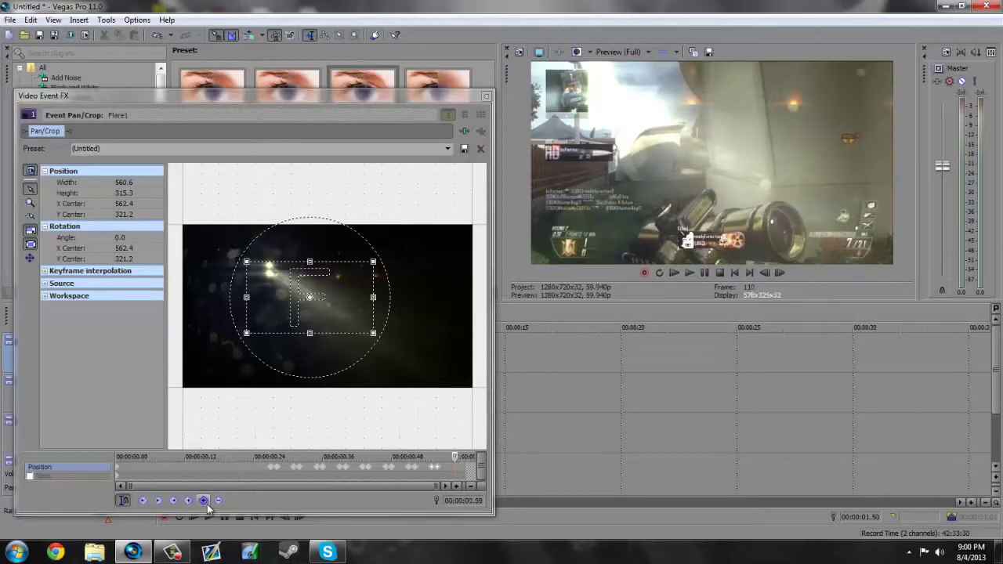
left_click(780, 274)
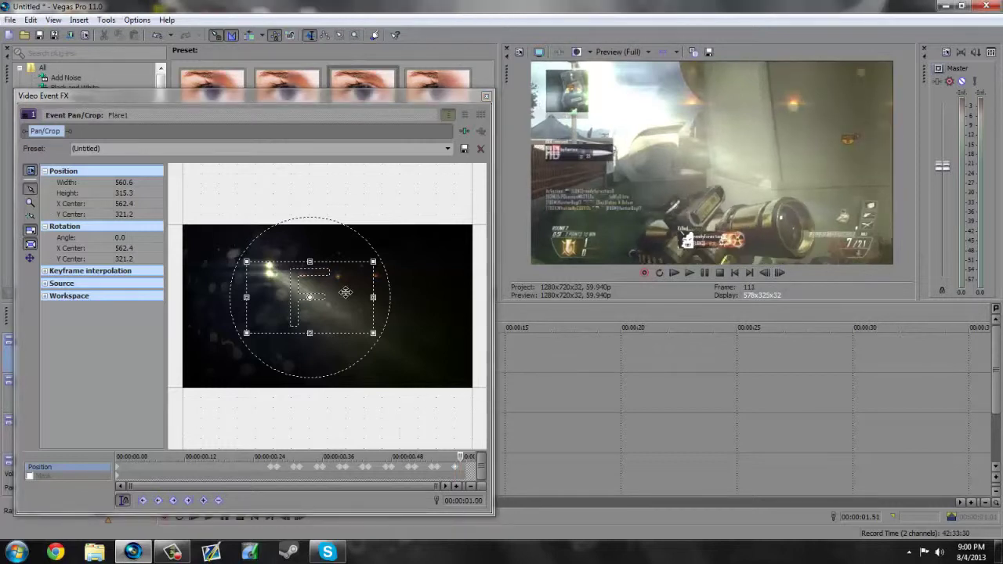
left_click(773, 273)
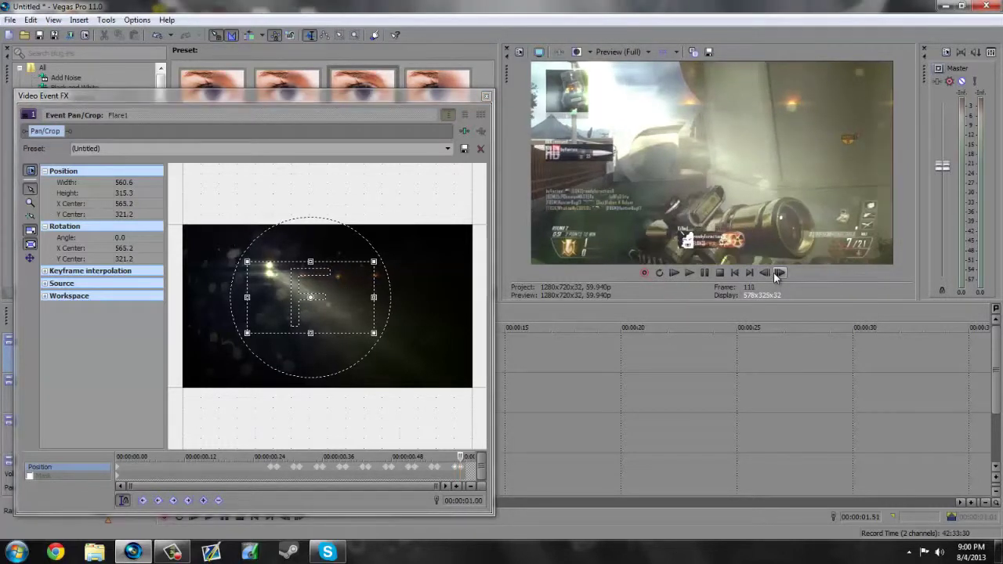
left_click(486, 96)
- Preview the flare motion frame by frame from the track 2 event's start, then select the track 1 event
left_click(178, 395)
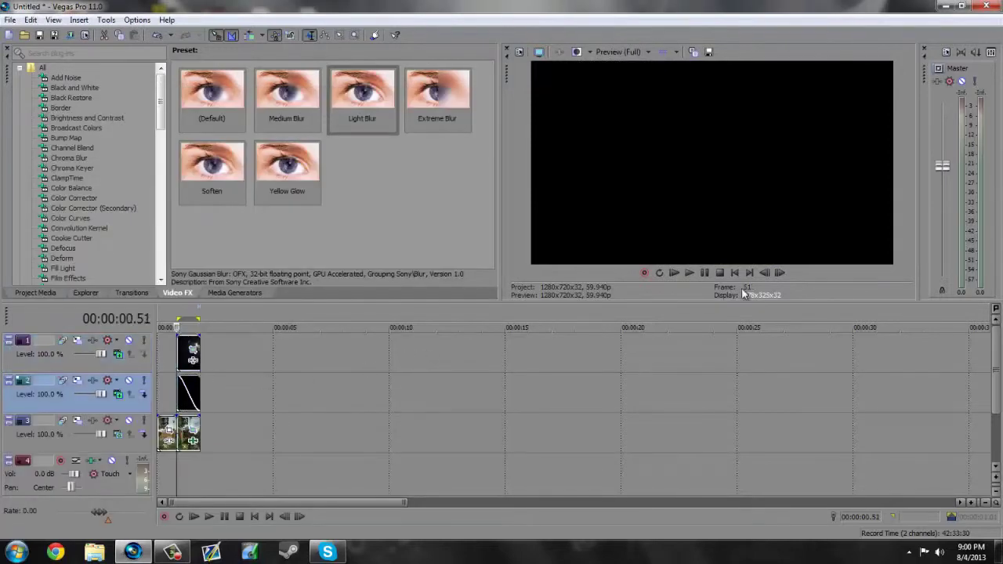
left_click(780, 272)
left_click(779, 273)
left_click(779, 273)
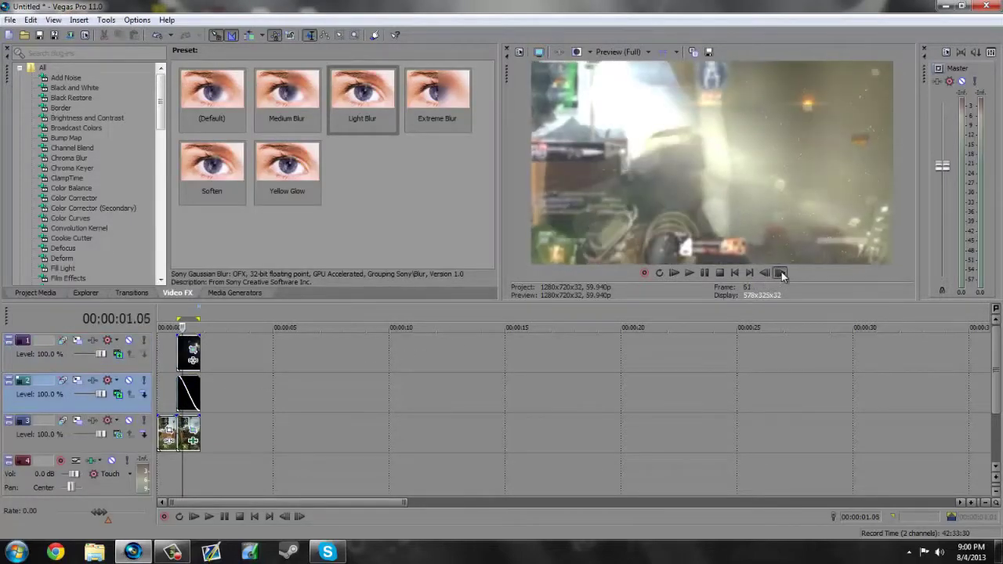
left_click(780, 273)
left_click(780, 272)
left_click(780, 273)
left_click(780, 273)
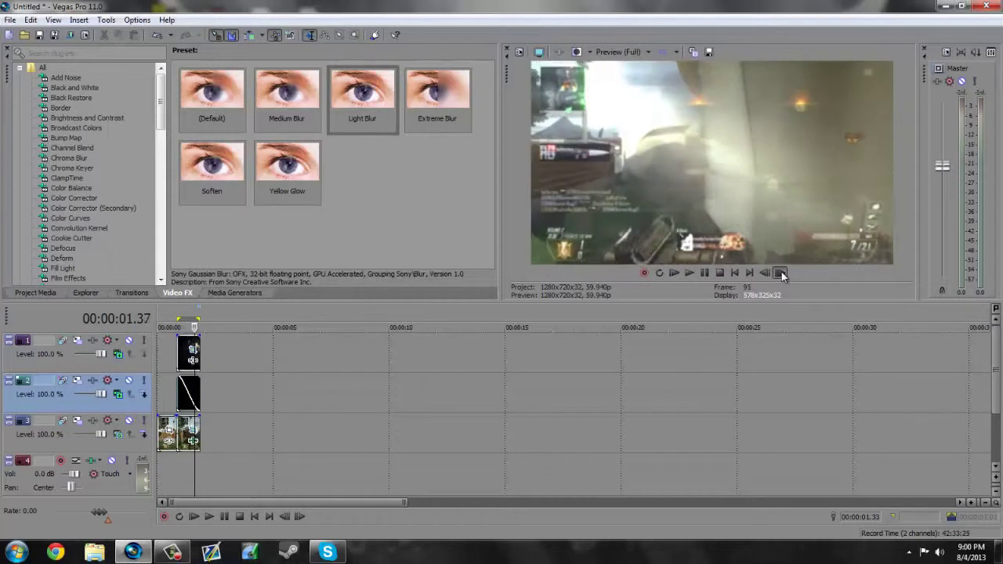
left_click(779, 273)
left_click(780, 273)
left_click(780, 272)
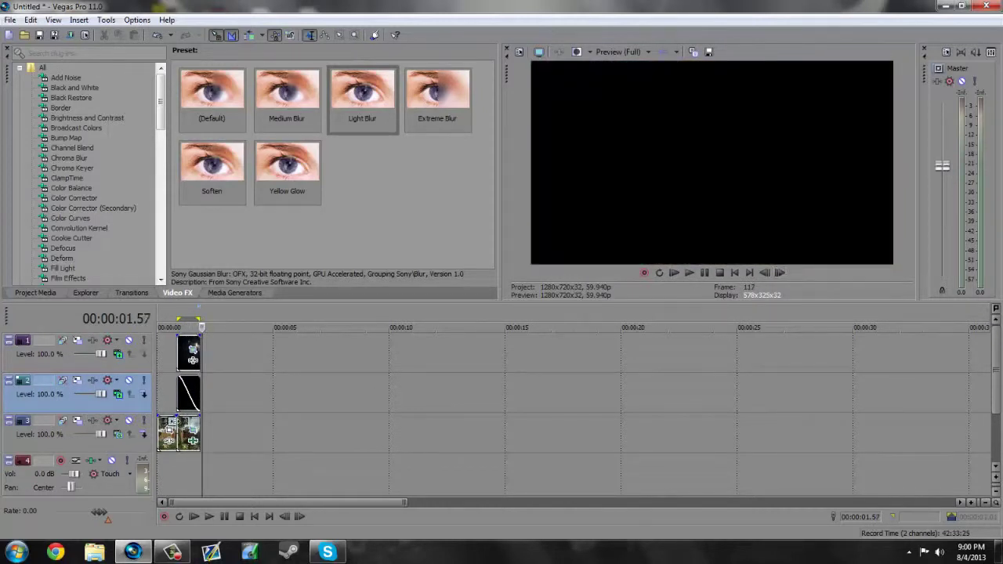
left_click(178, 390)
left_click(180, 353)
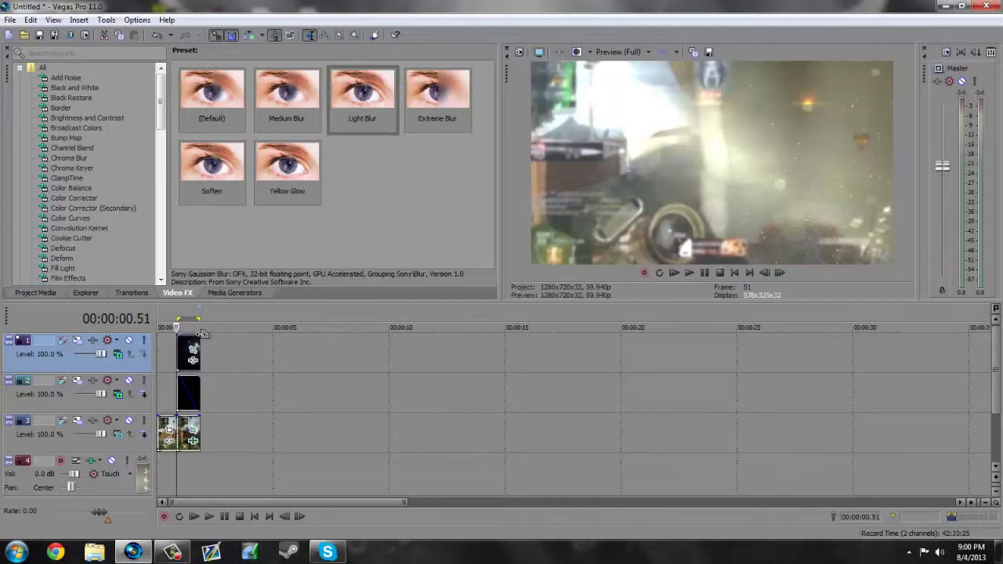
- Give the track 1 event a fade-out and preview its first frames
left_click_drag(202, 334, 167, 339)
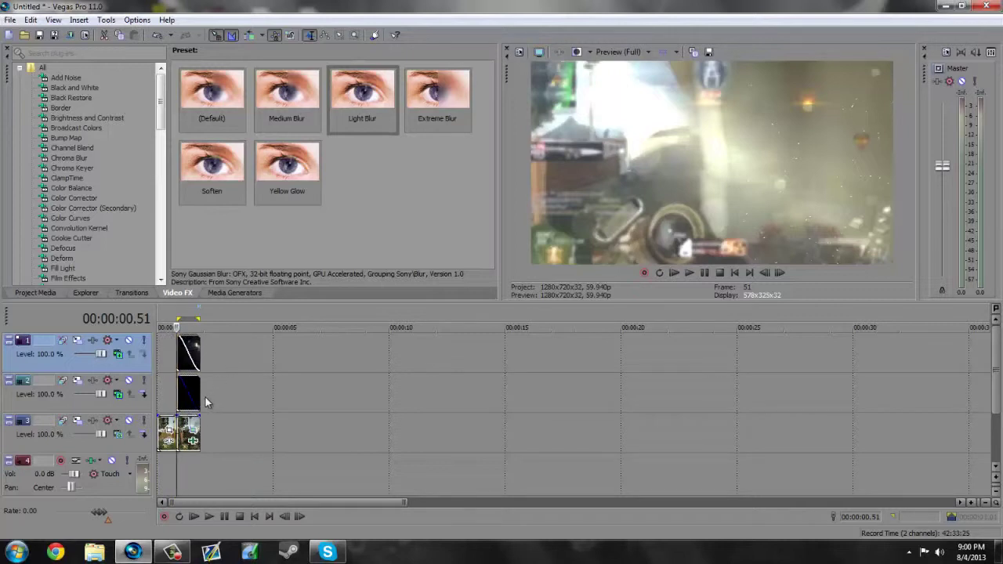
key("space")
key("space")
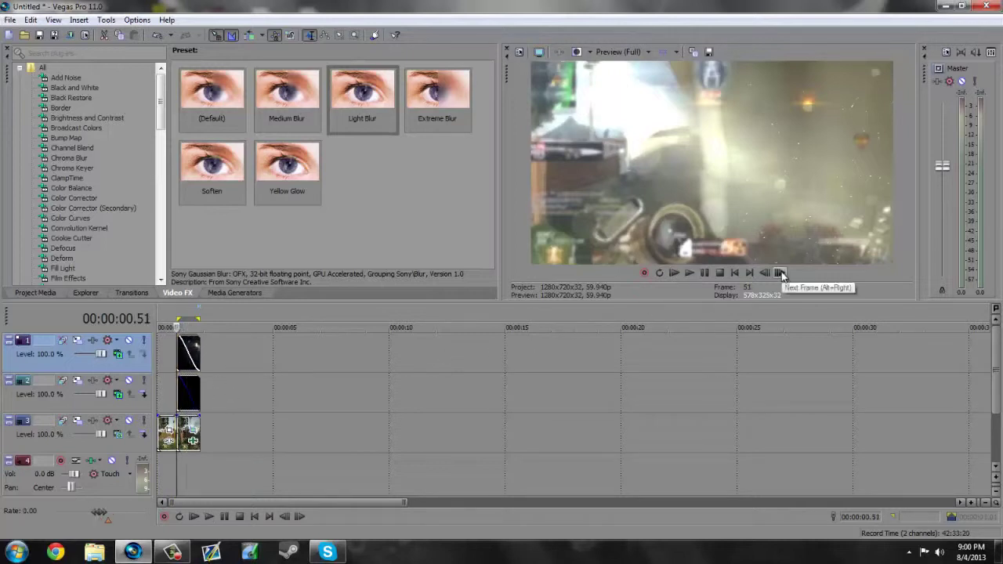
left_click(780, 273)
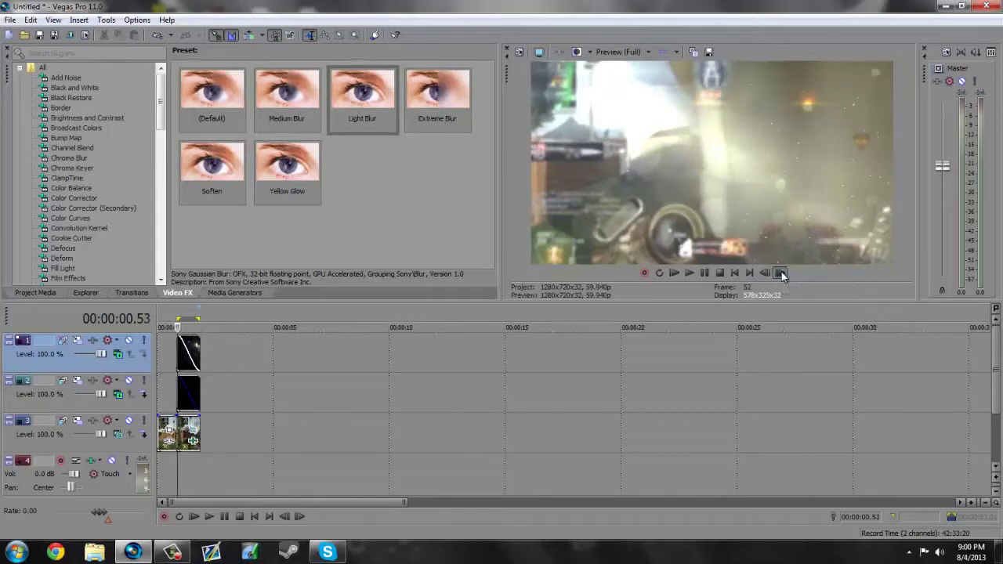
left_click(780, 273)
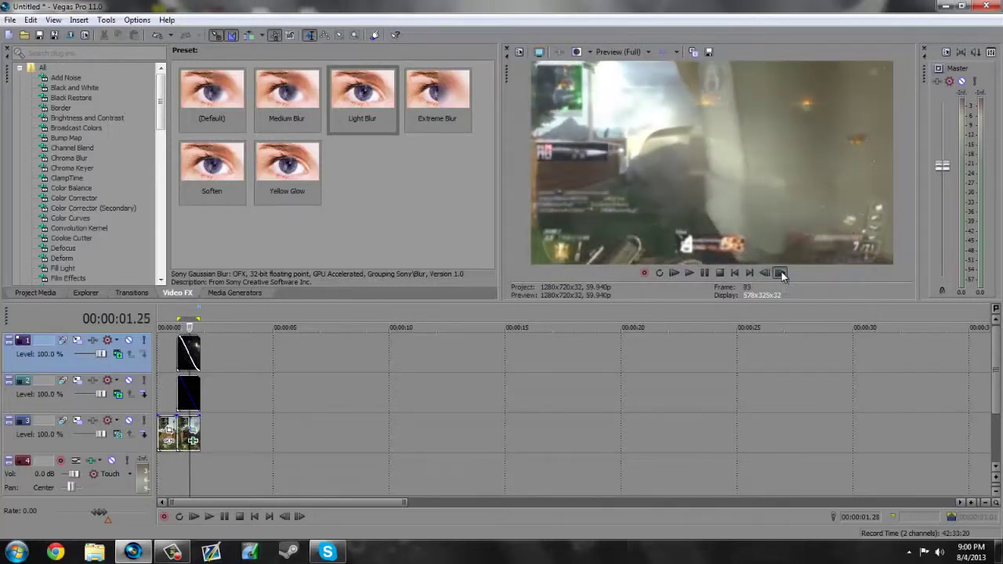
left_click(780, 273)
left_click(780, 272)
- Step past the clips' end, back to the last footage frame, then return to the start
left_click(779, 273)
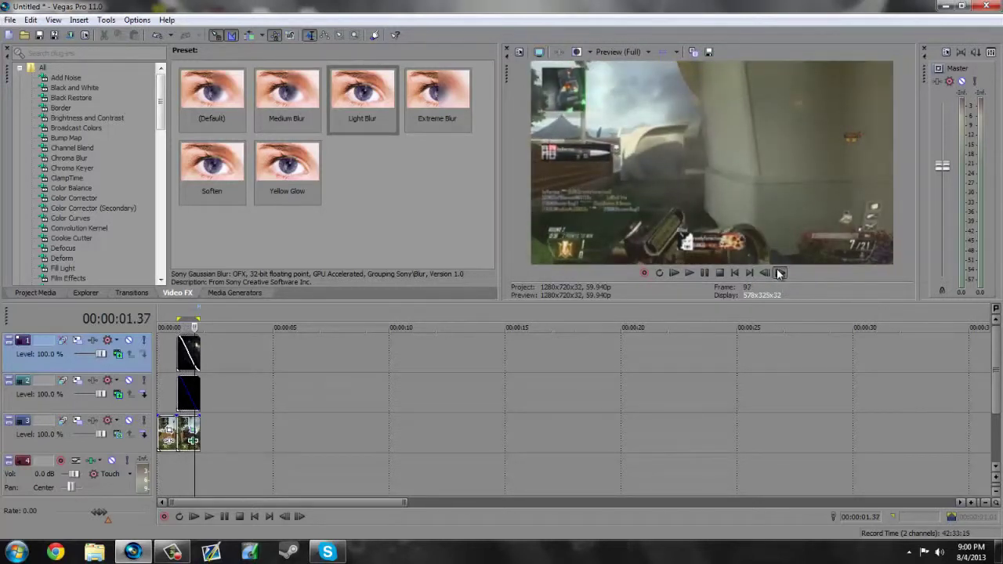
left_click(780, 273)
left_click(780, 273)
left_click(780, 272)
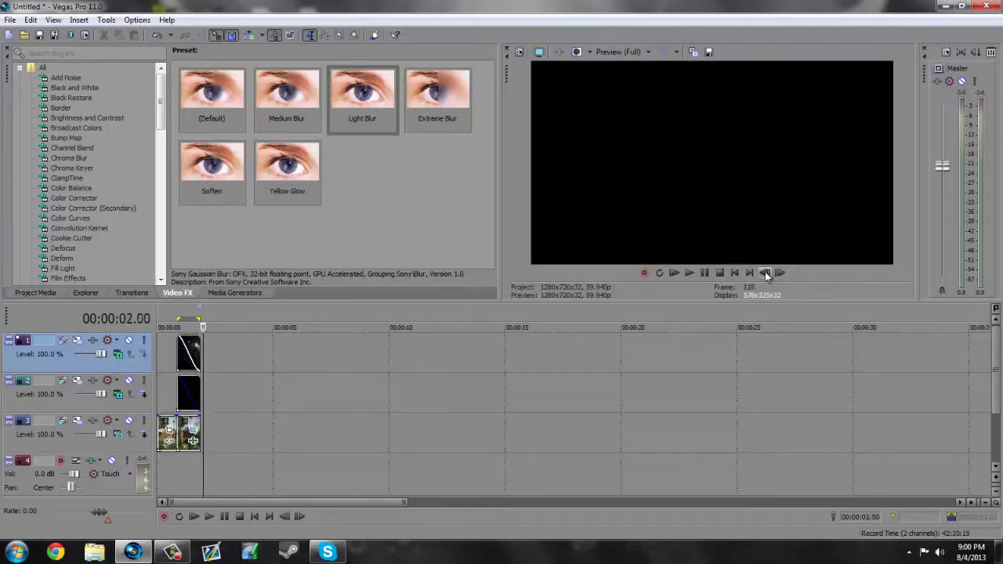
left_click(765, 273)
left_click(765, 273)
left_click(765, 273)
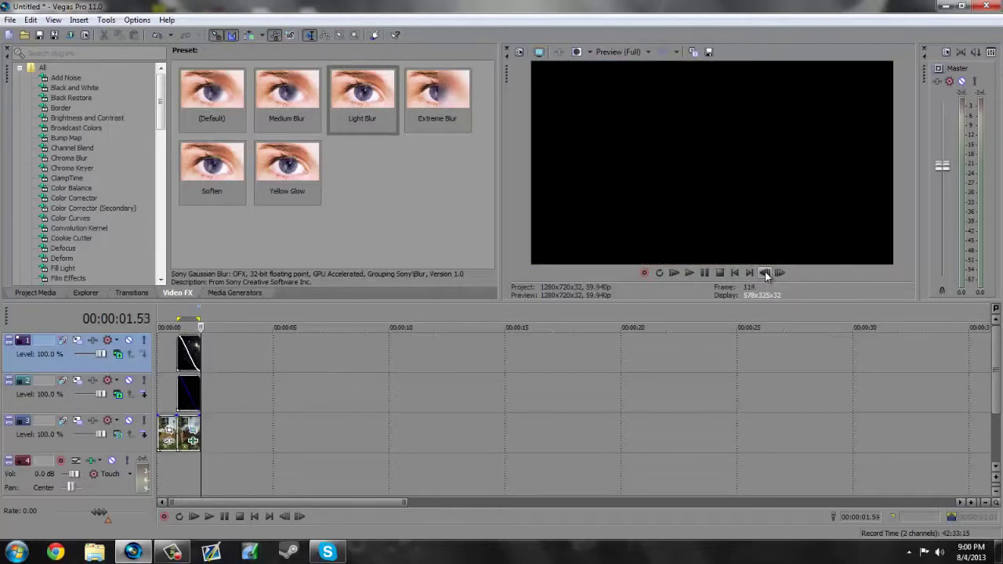
left_click(765, 273)
left_click(765, 273)
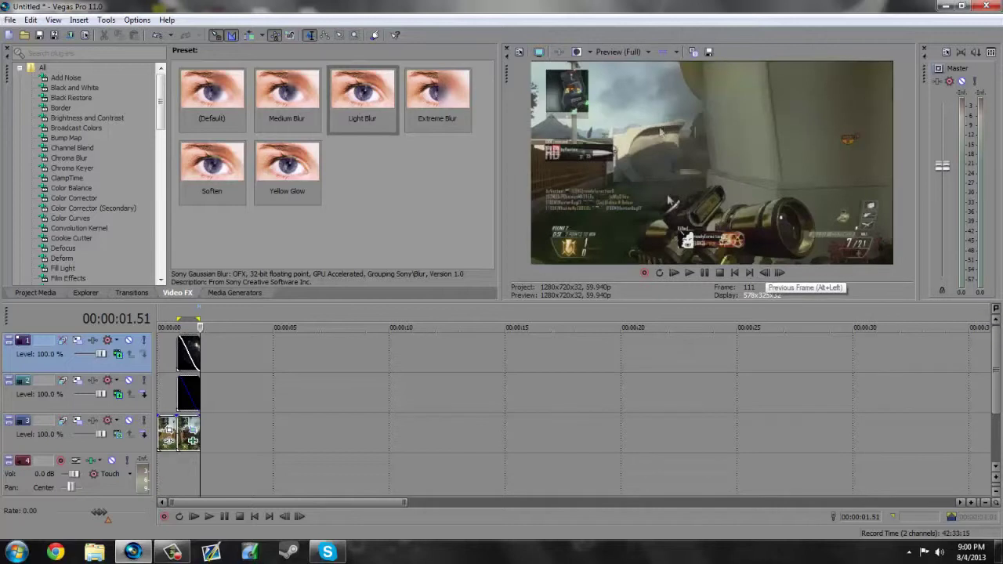
left_click(178, 429)
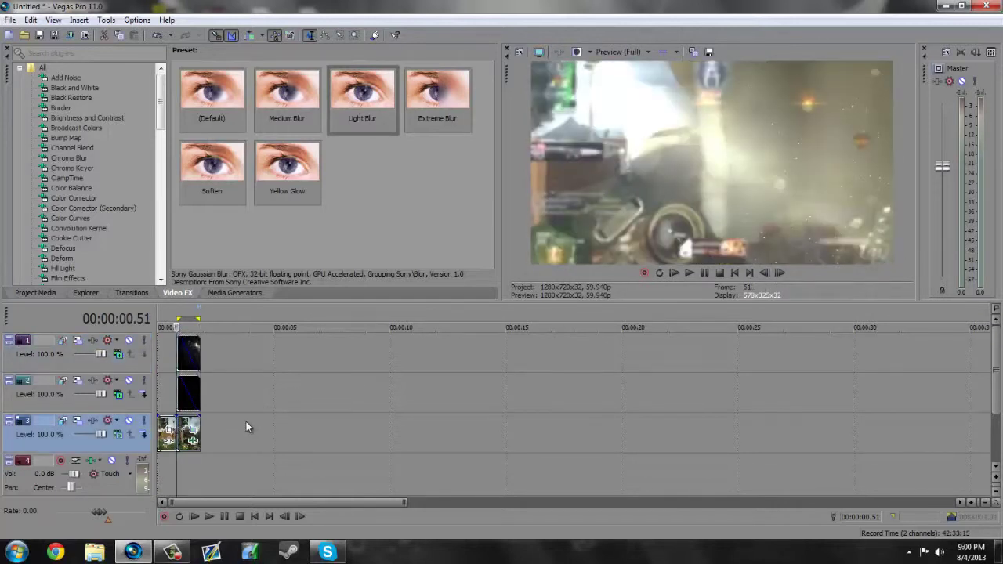
key("ctrl+Home")
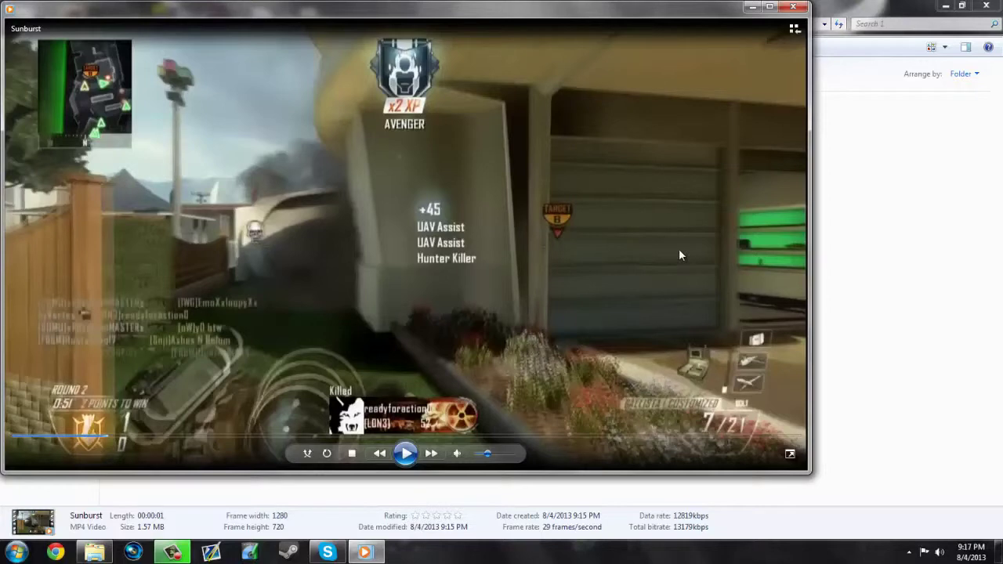
- Play the rendered Sunburst clip full screen in Windows Media Player
double_click(659, 276)
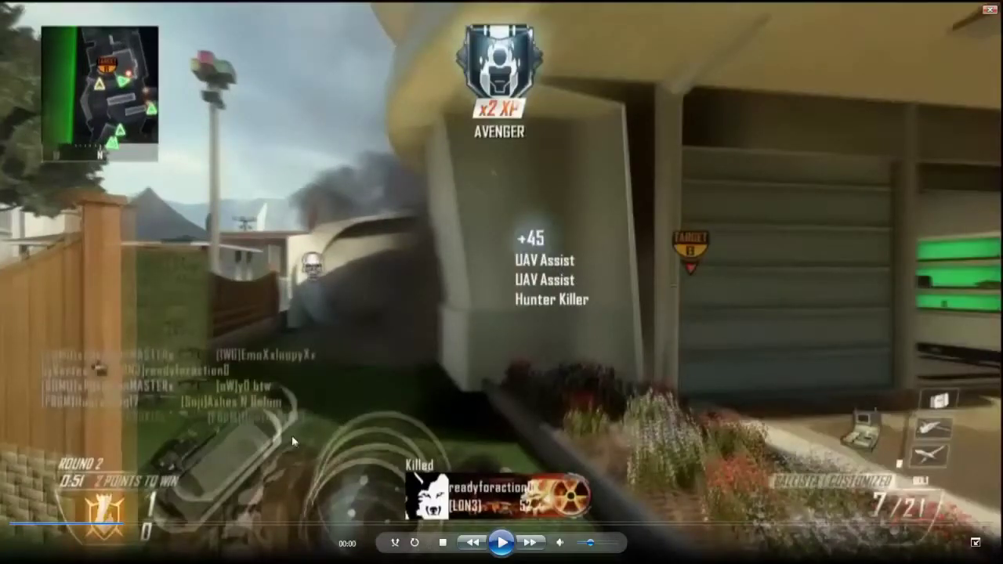
left_click(501, 542)
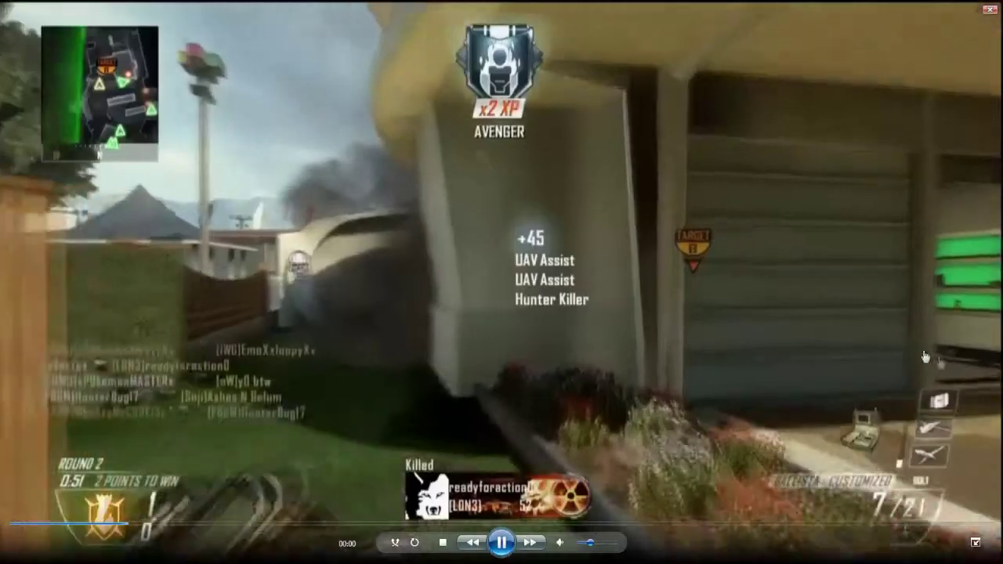